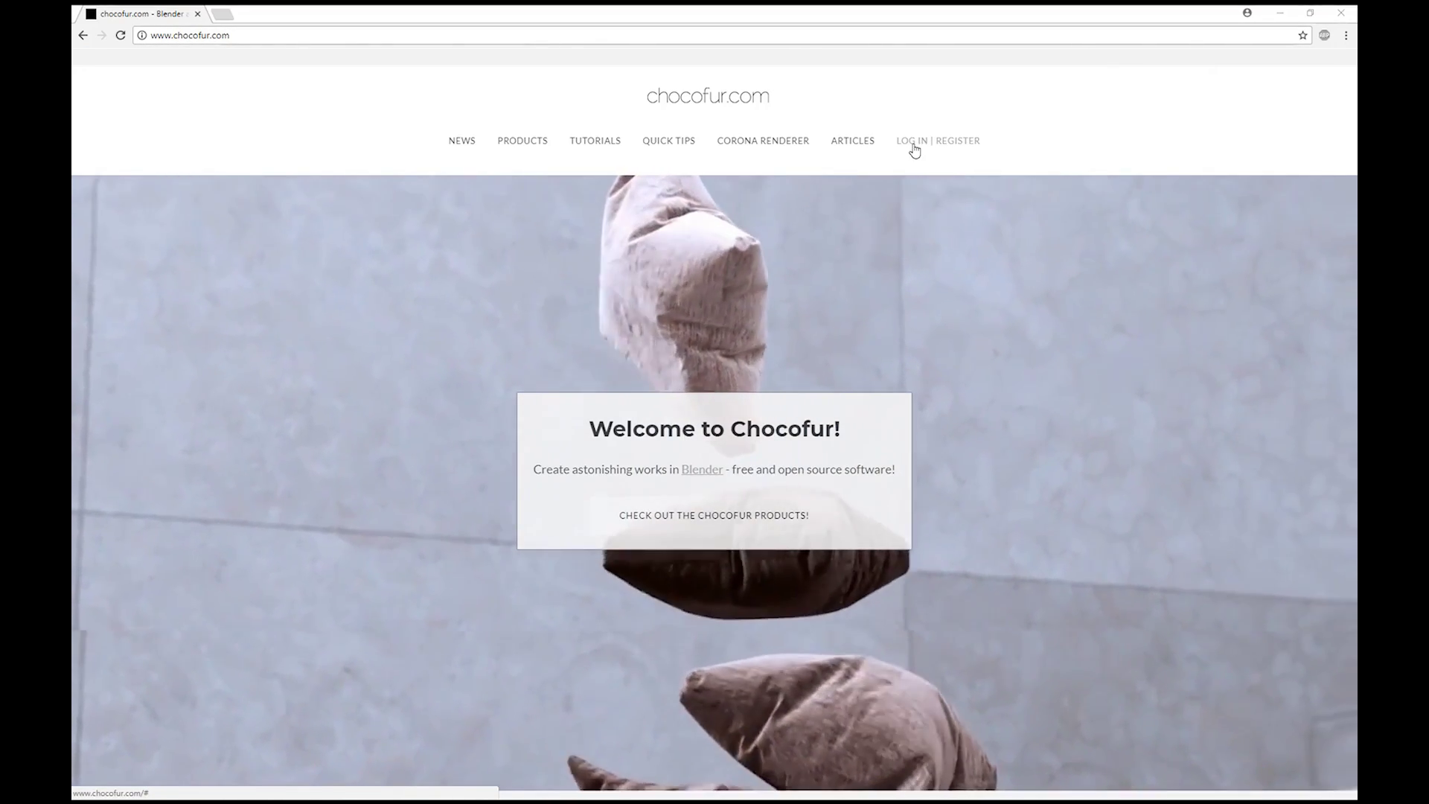
- Log in to chocofur.com and go to the My Account page
left_click(913, 147)
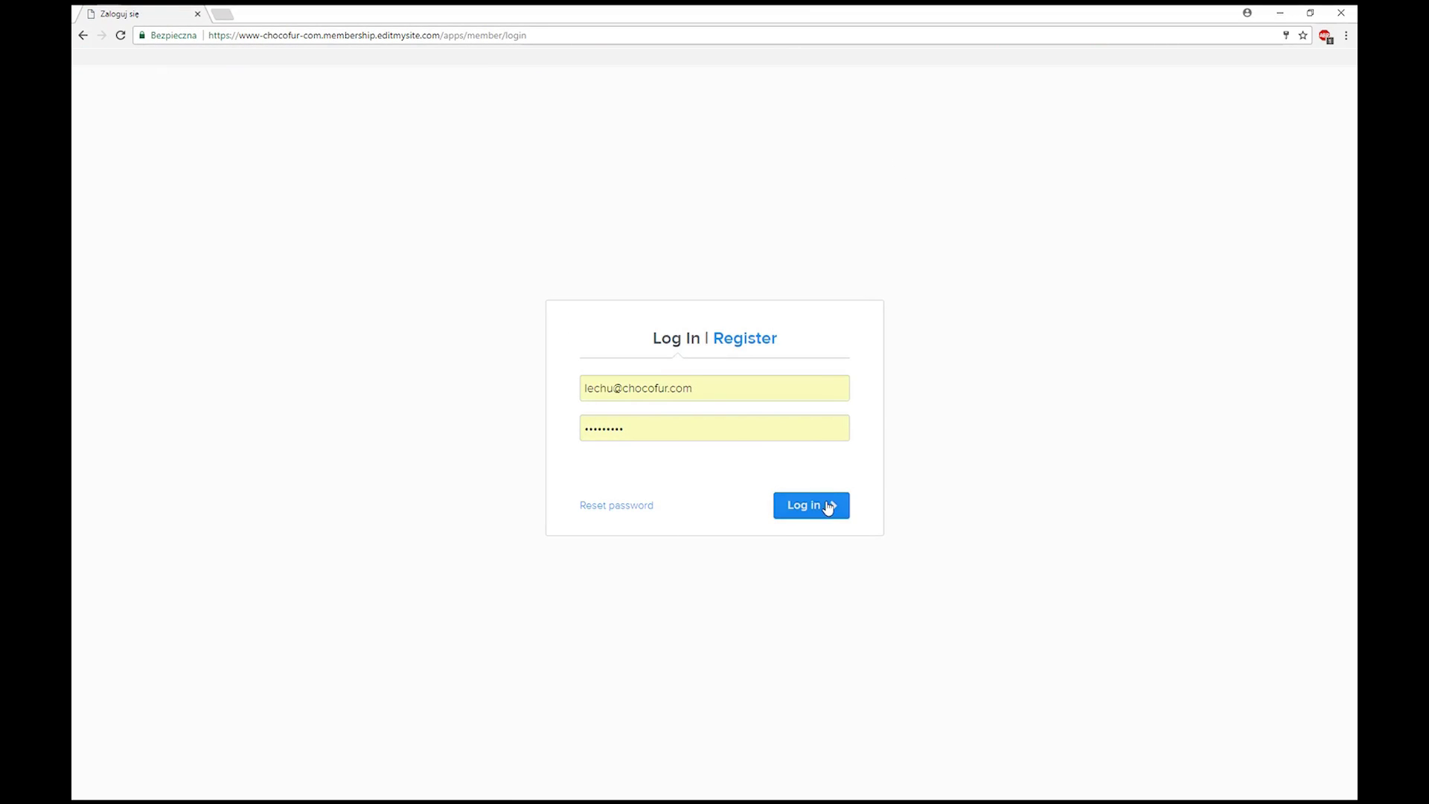
left_click(829, 503)
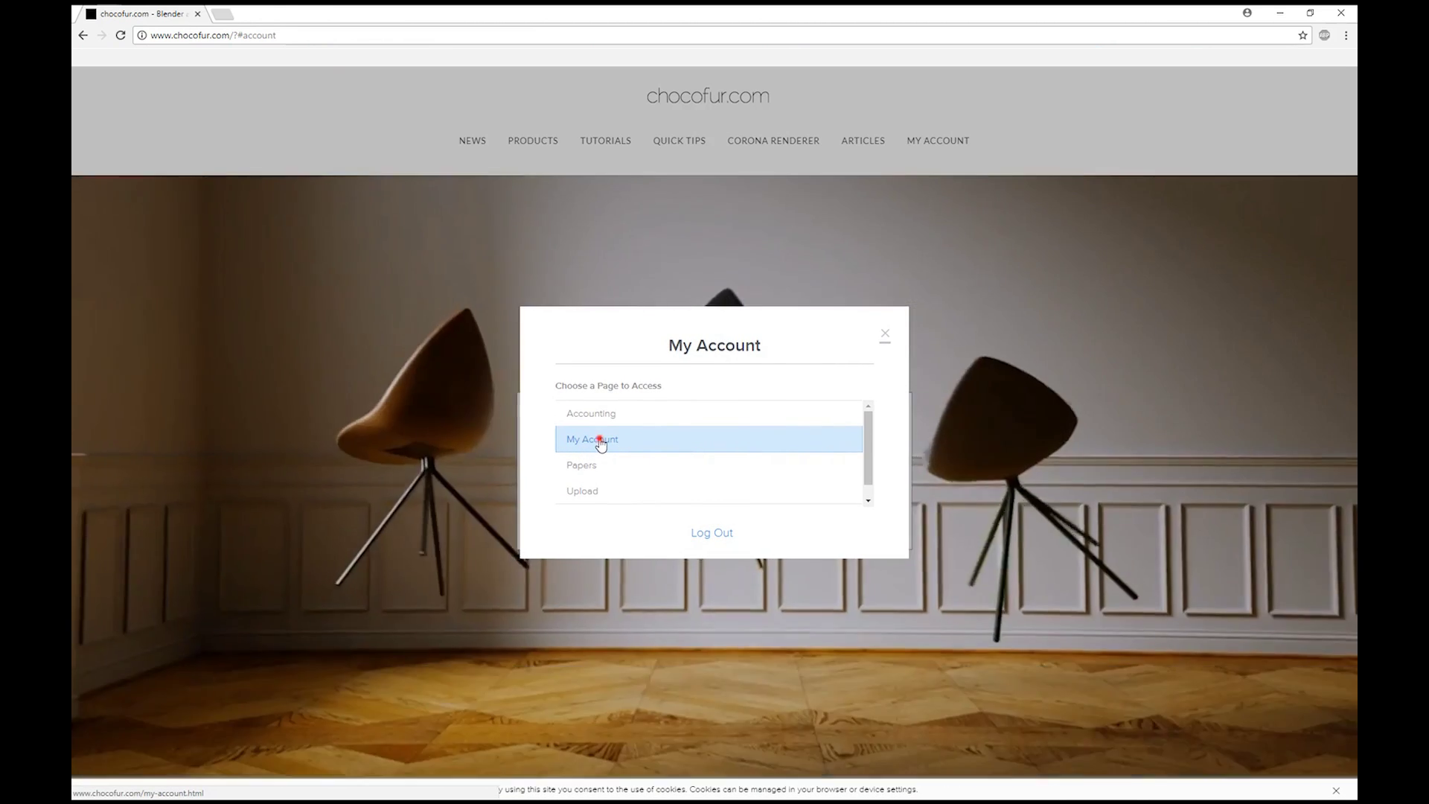
left_click(602, 442)
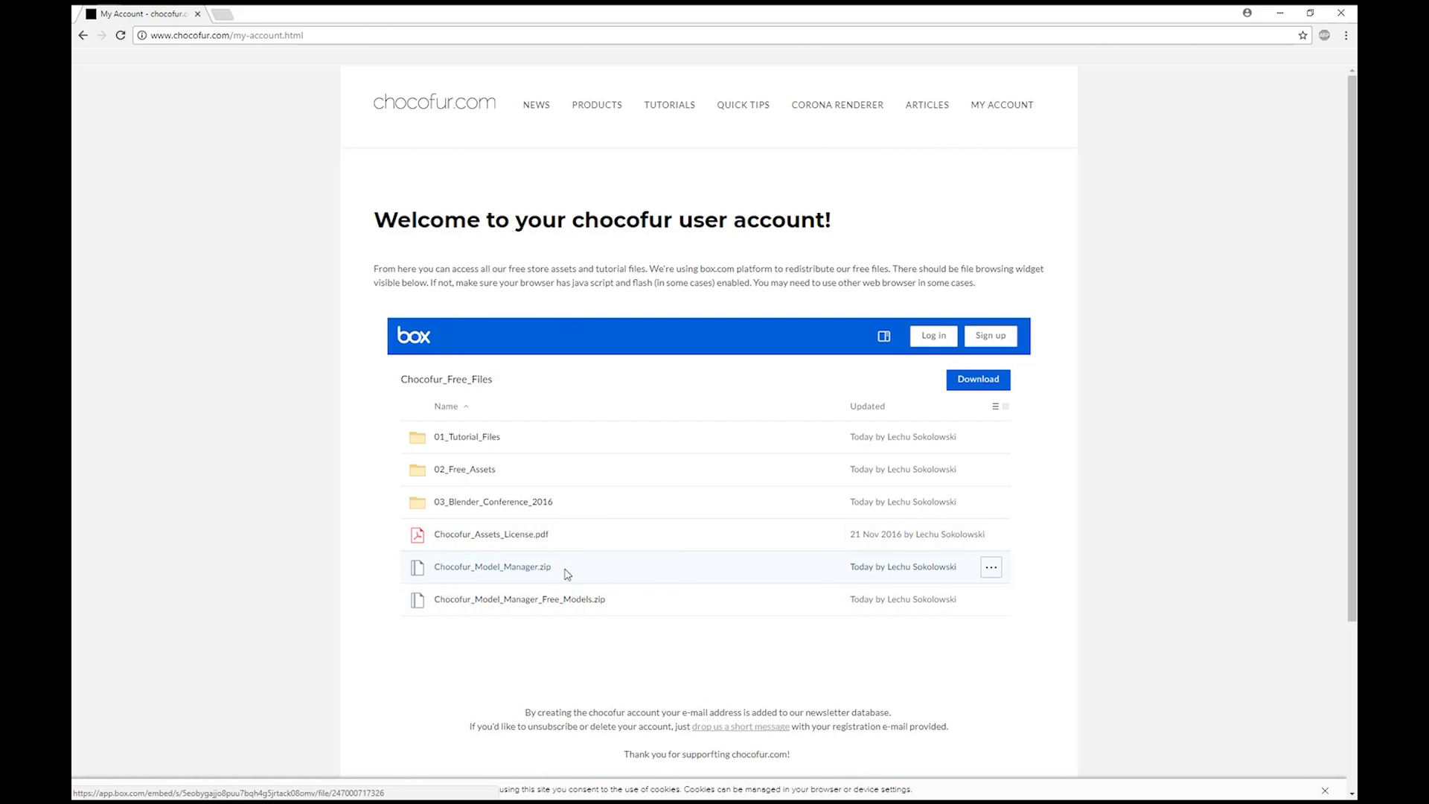
- Download Chocofur_Model_Manager.zip from the account's free files in the box.com widget
left_click(610, 569)
right_click(609, 568)
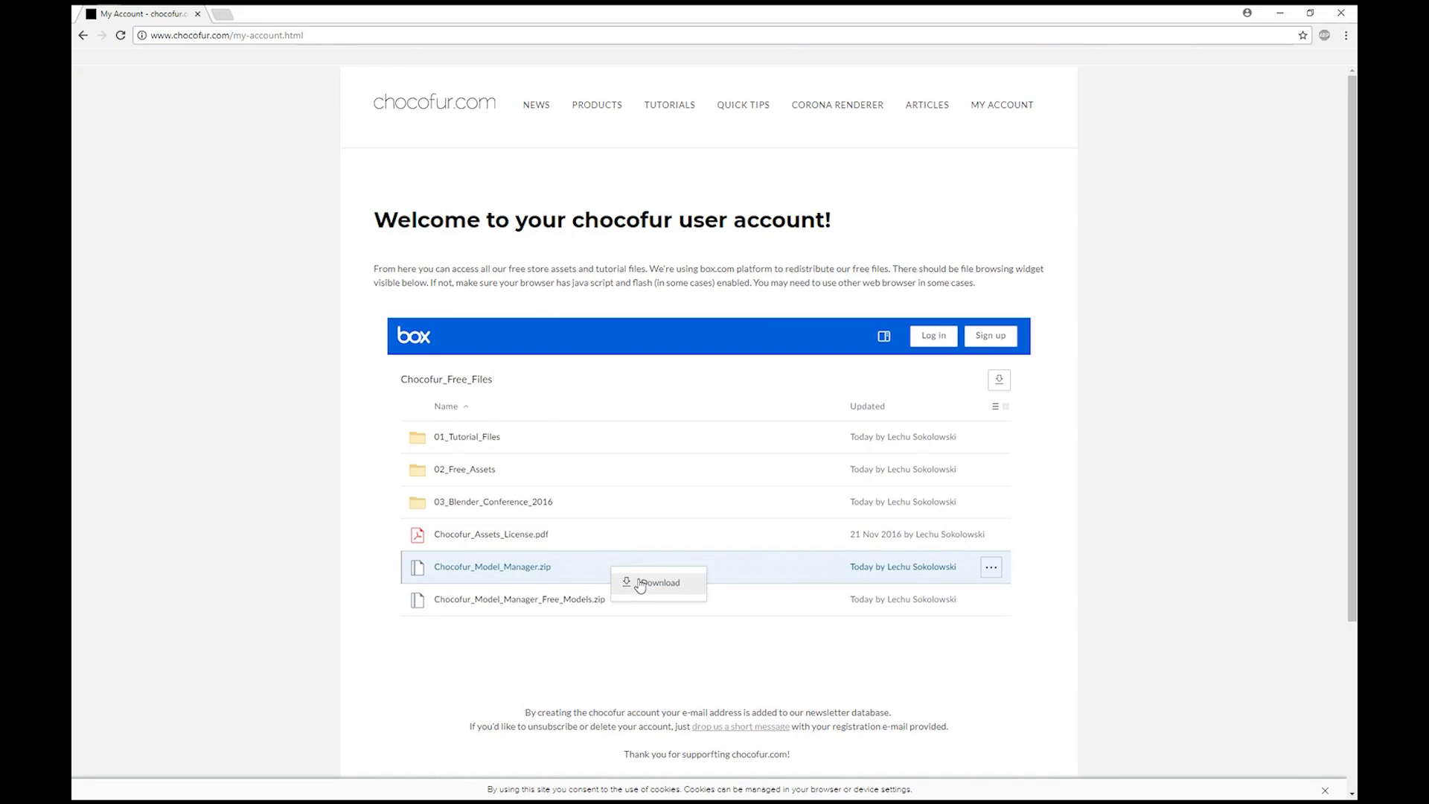
left_click(642, 585)
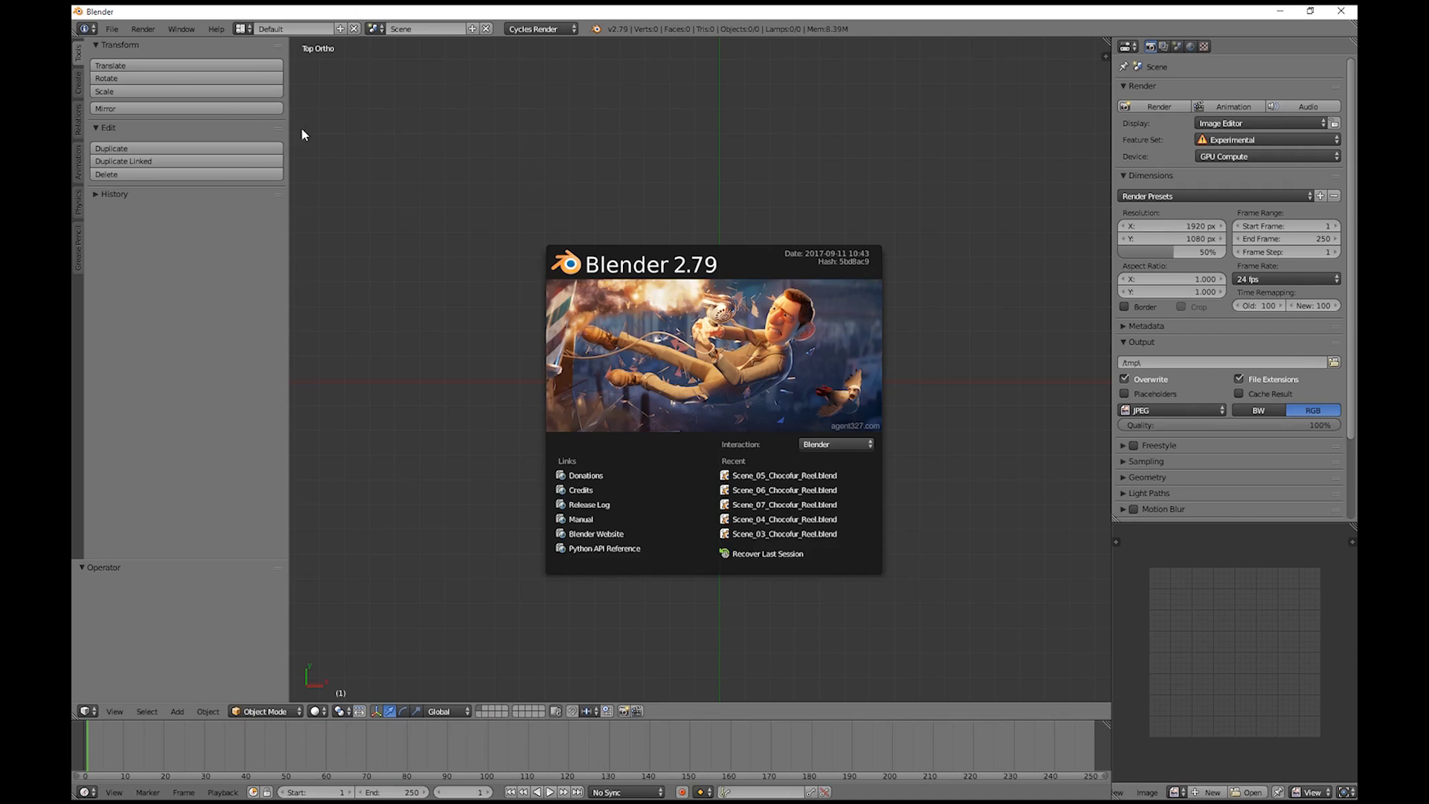
- Install the add-on from Desktop\Chocofur_Model_Manager.zip via User Preferences
left_click(302, 134)
left_click(112, 29)
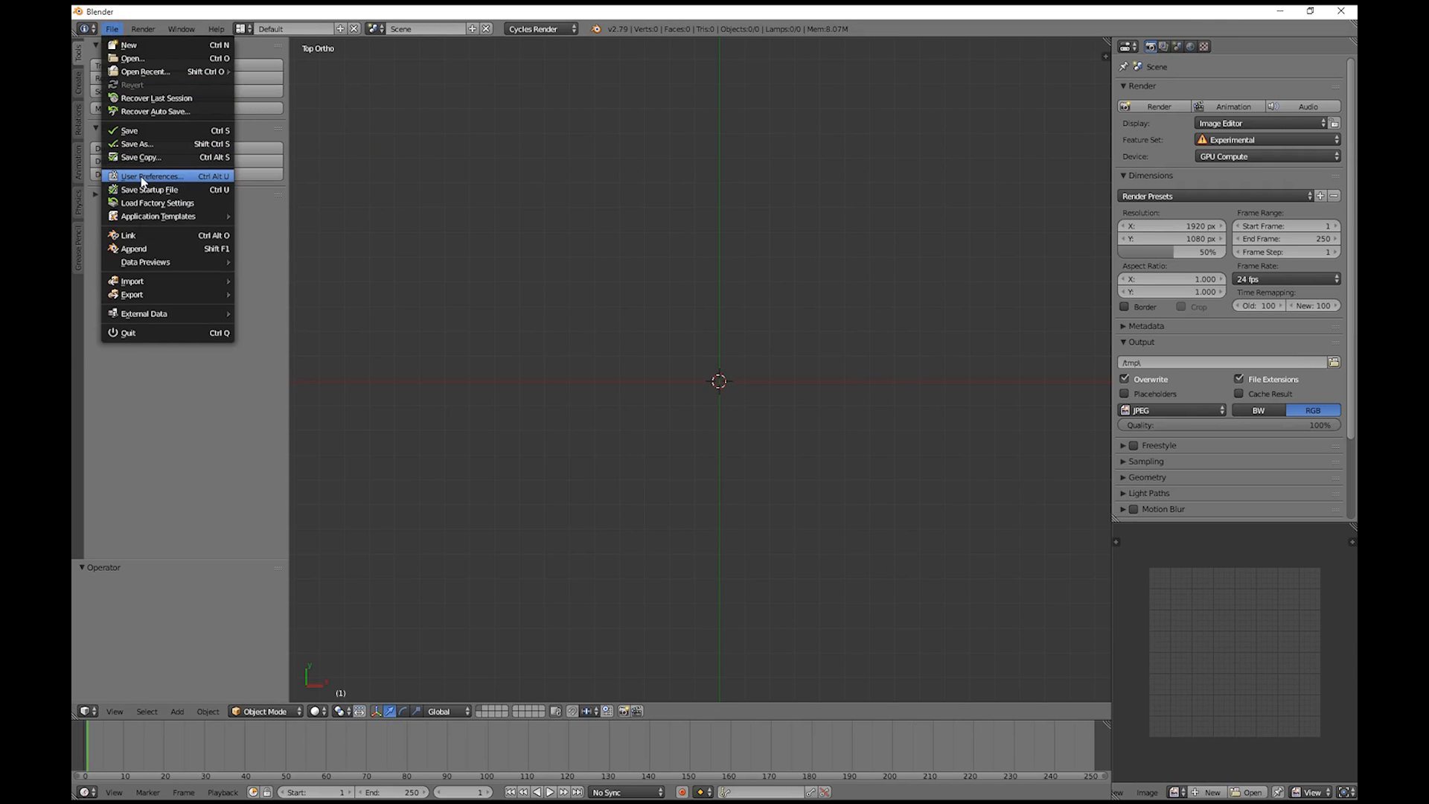
left_click(143, 179)
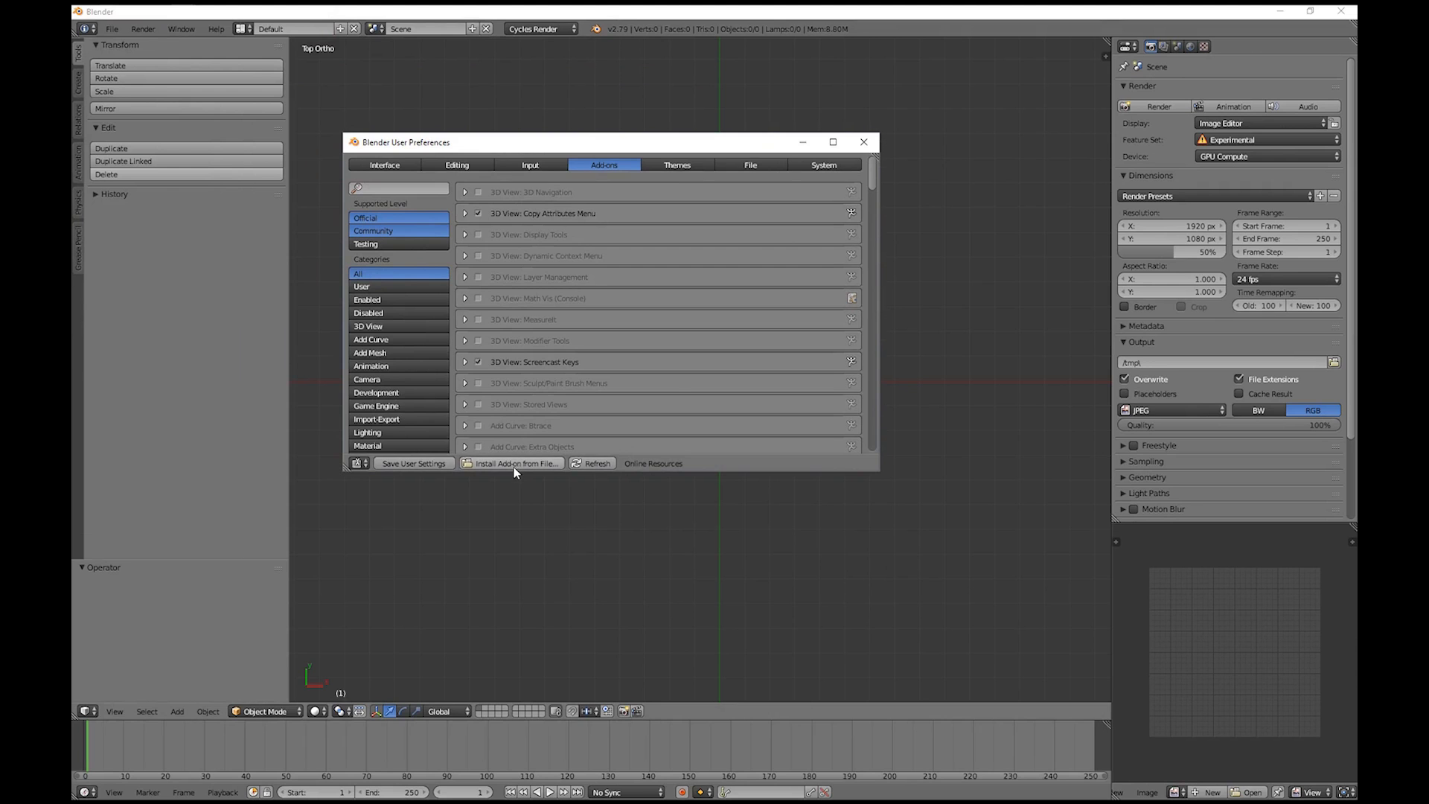
left_click(516, 464)
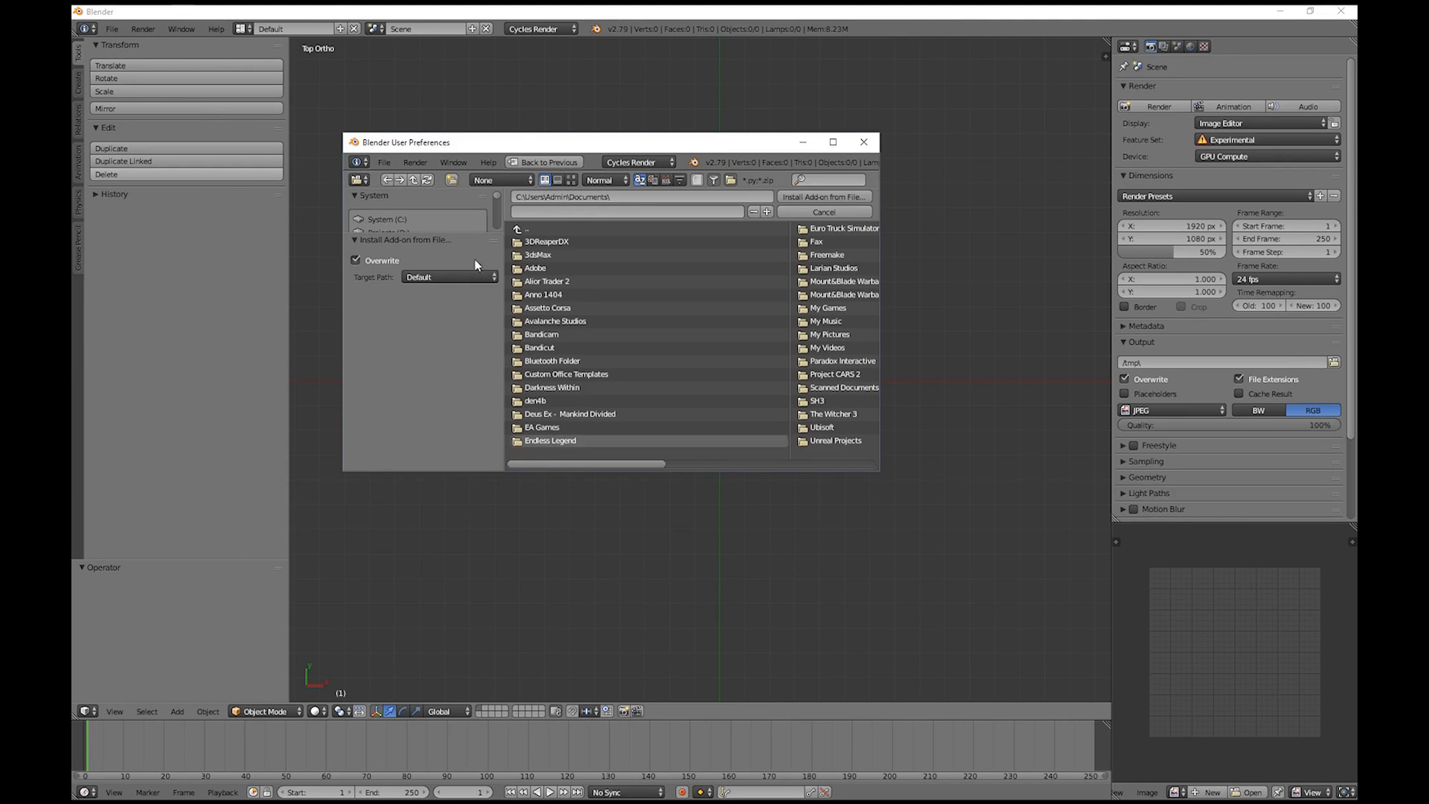
left_click_drag(476, 233, 424, 378)
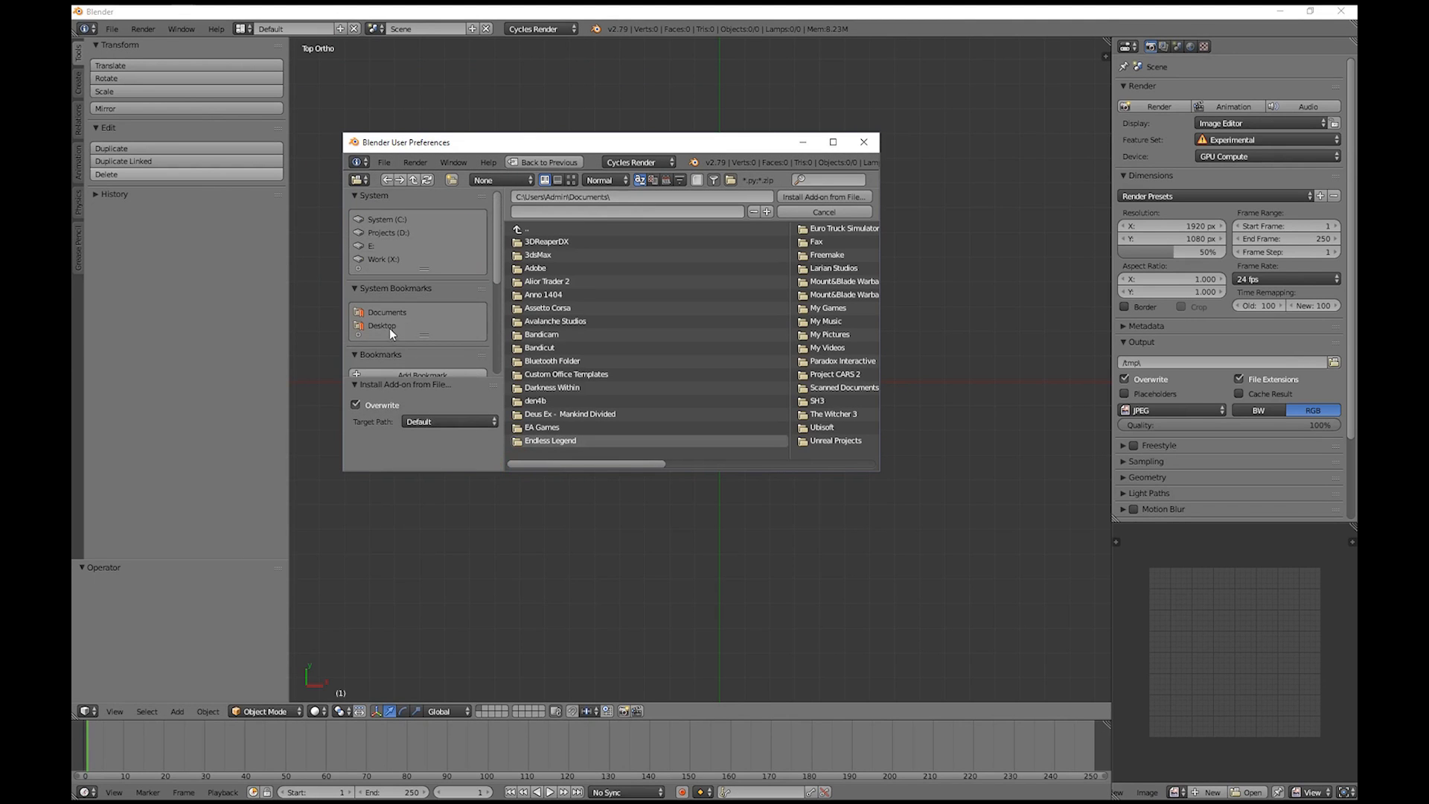
left_click(389, 327)
left_click(583, 255)
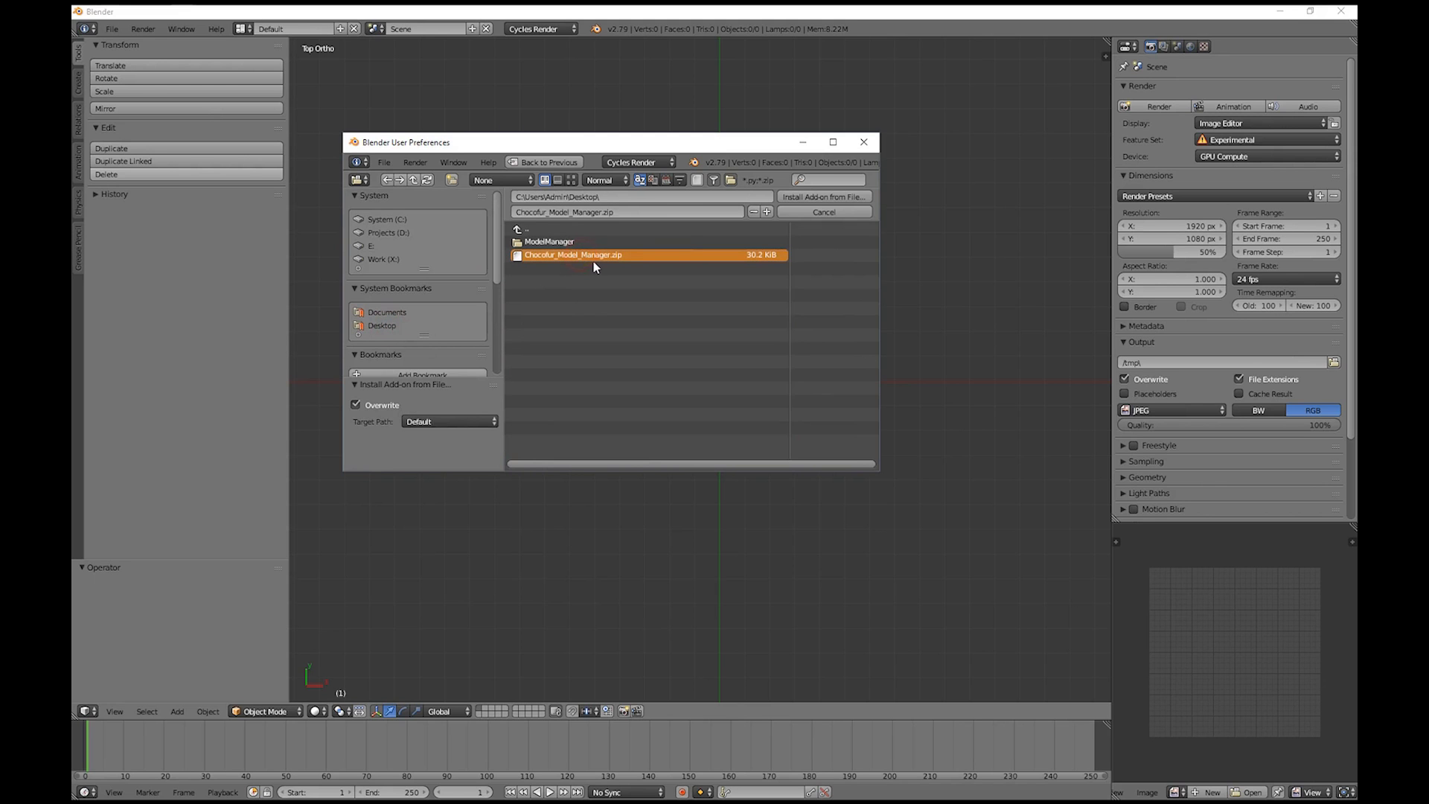
left_click(806, 197)
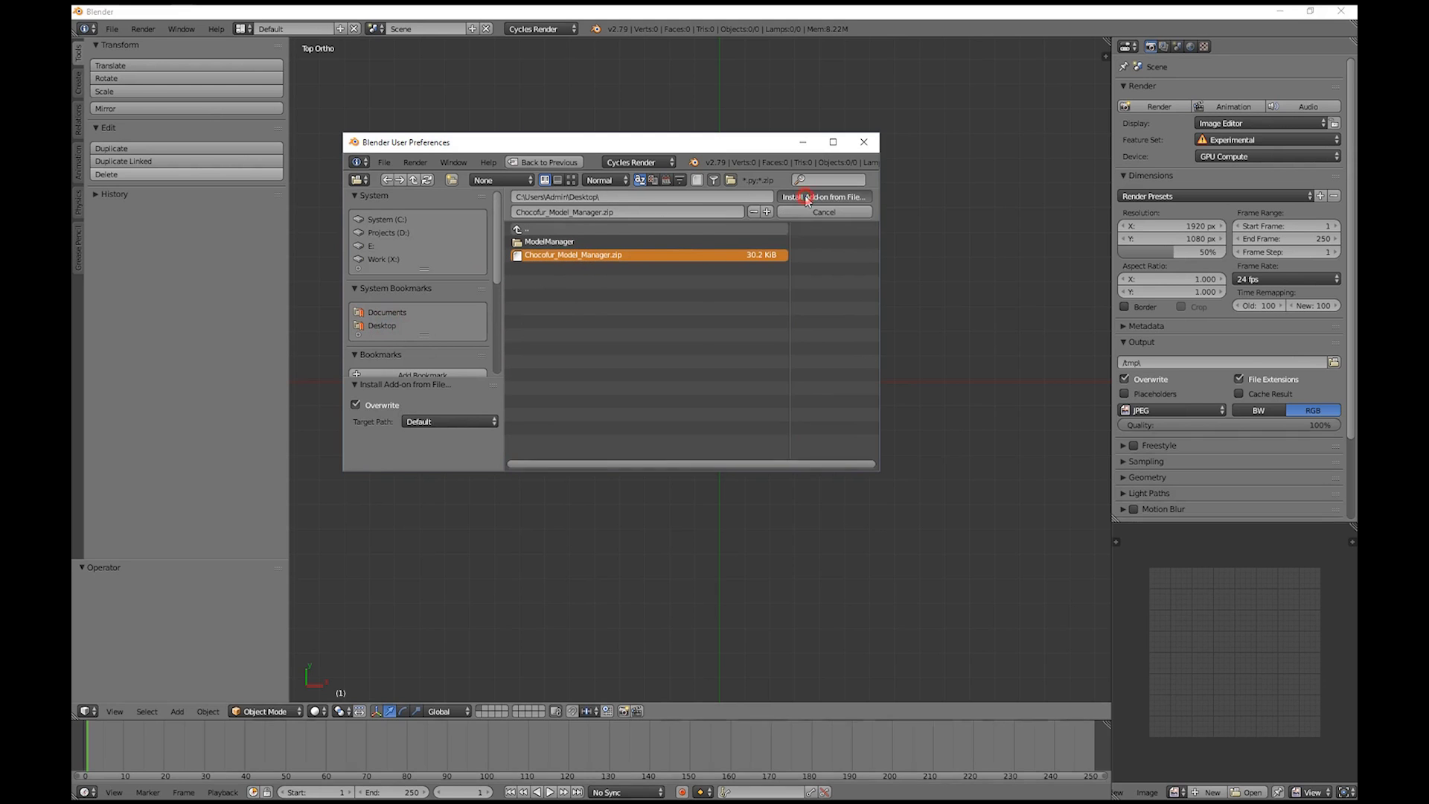
- Enable the Chocofur Model Manager add-on and close User Preferences
left_click_drag(639, 144, 695, 184)
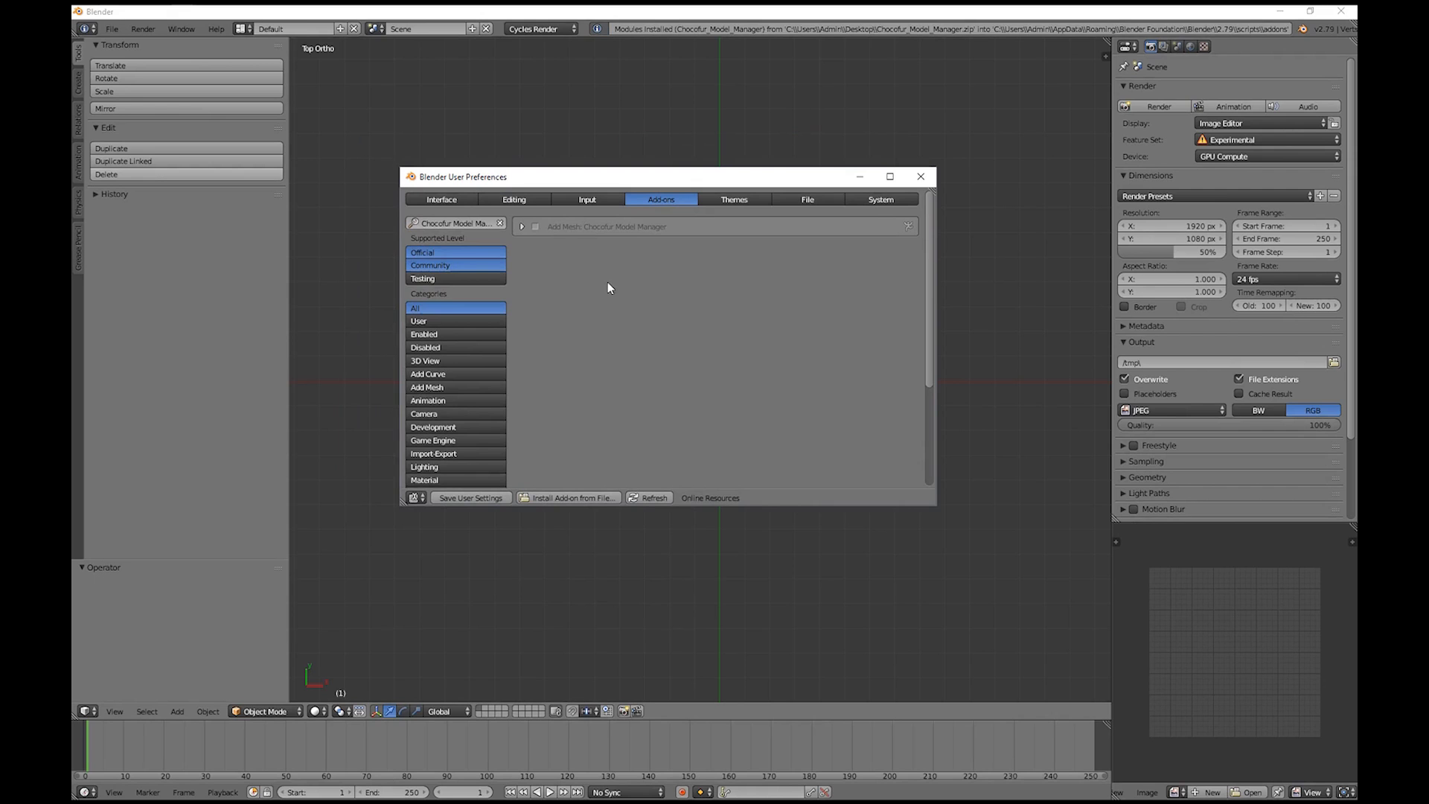
left_click(535, 227)
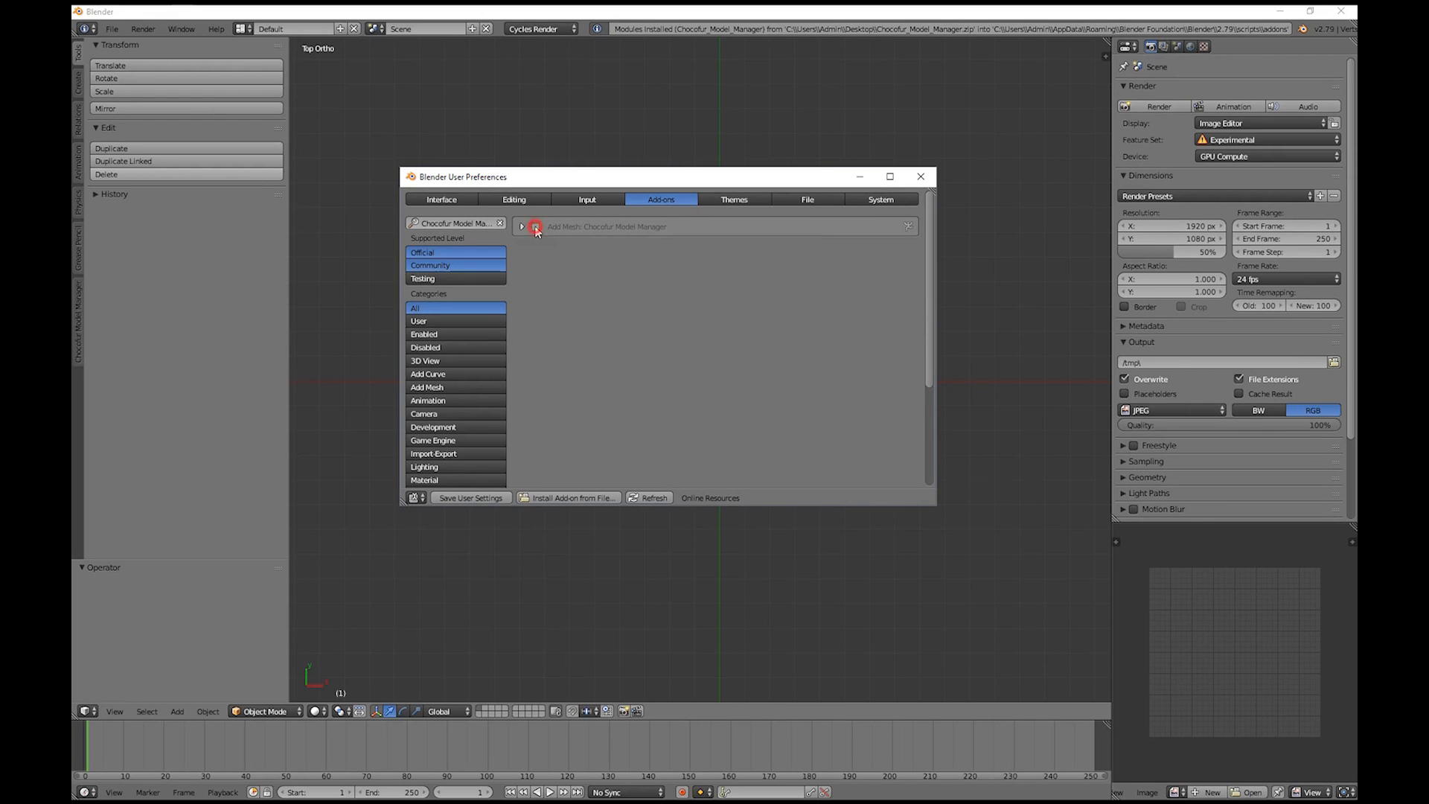
left_click(922, 178)
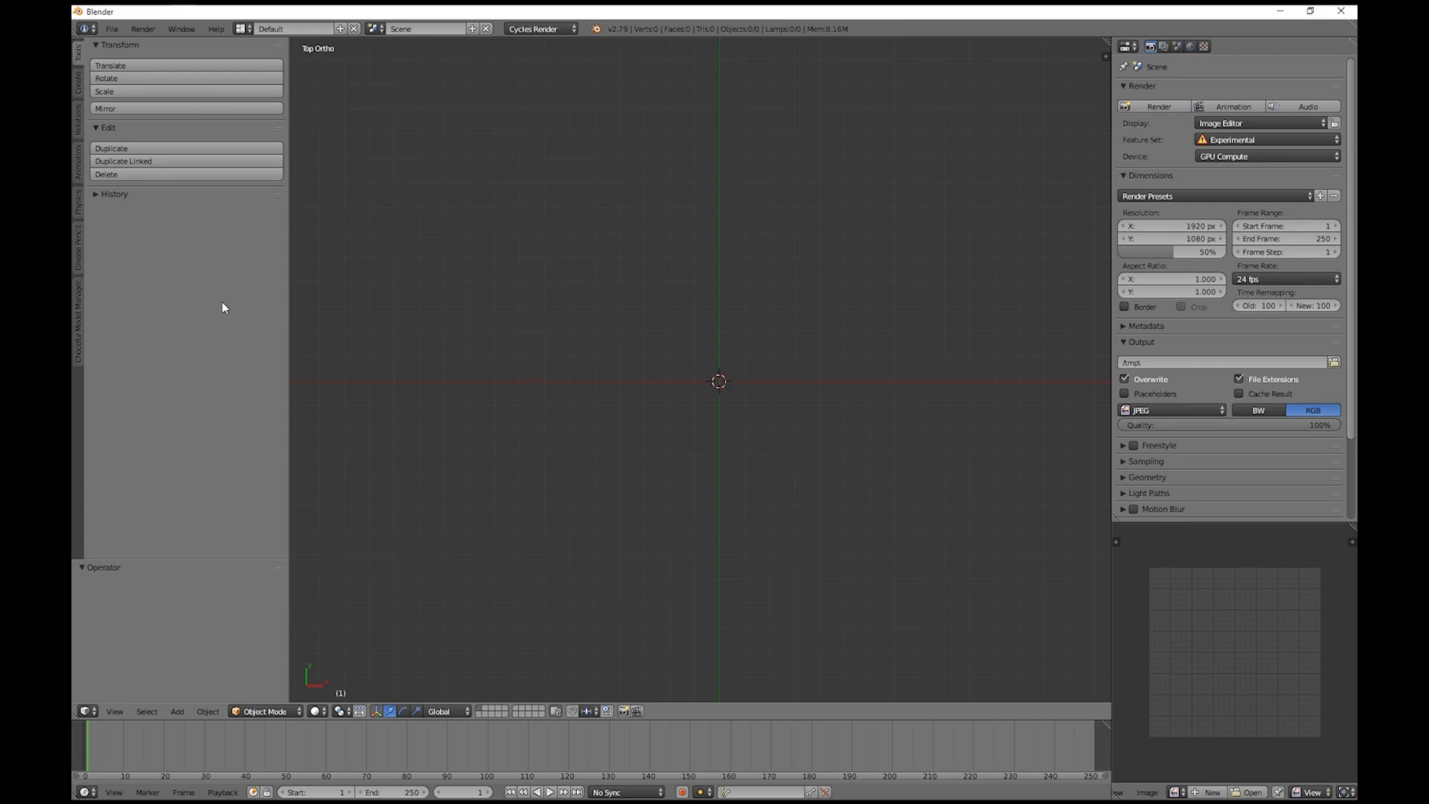
- Show the tool shelf's Chocofur Model Manager tab, expanded down to the Library Path
key("t")
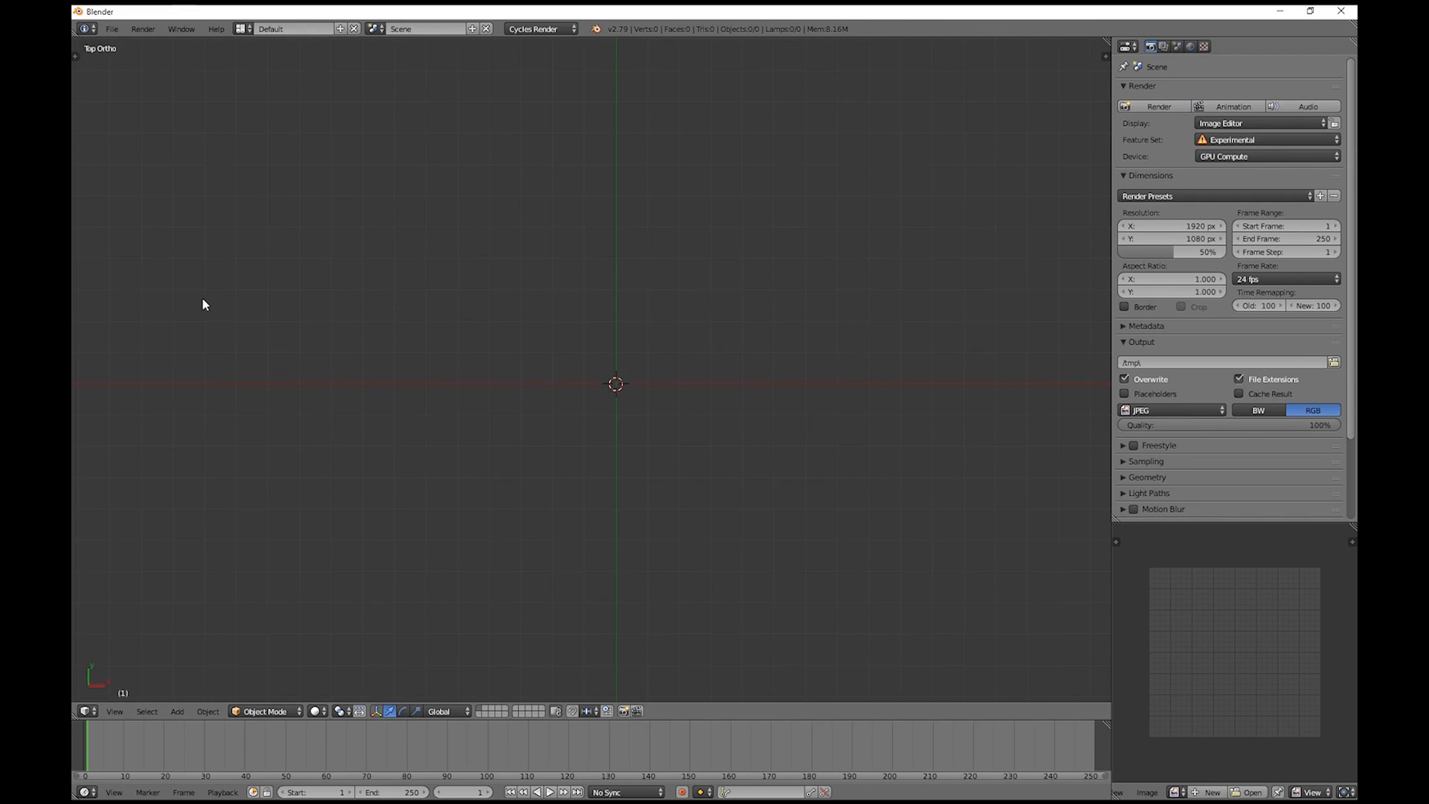
key("t")
key("t")
key("t")
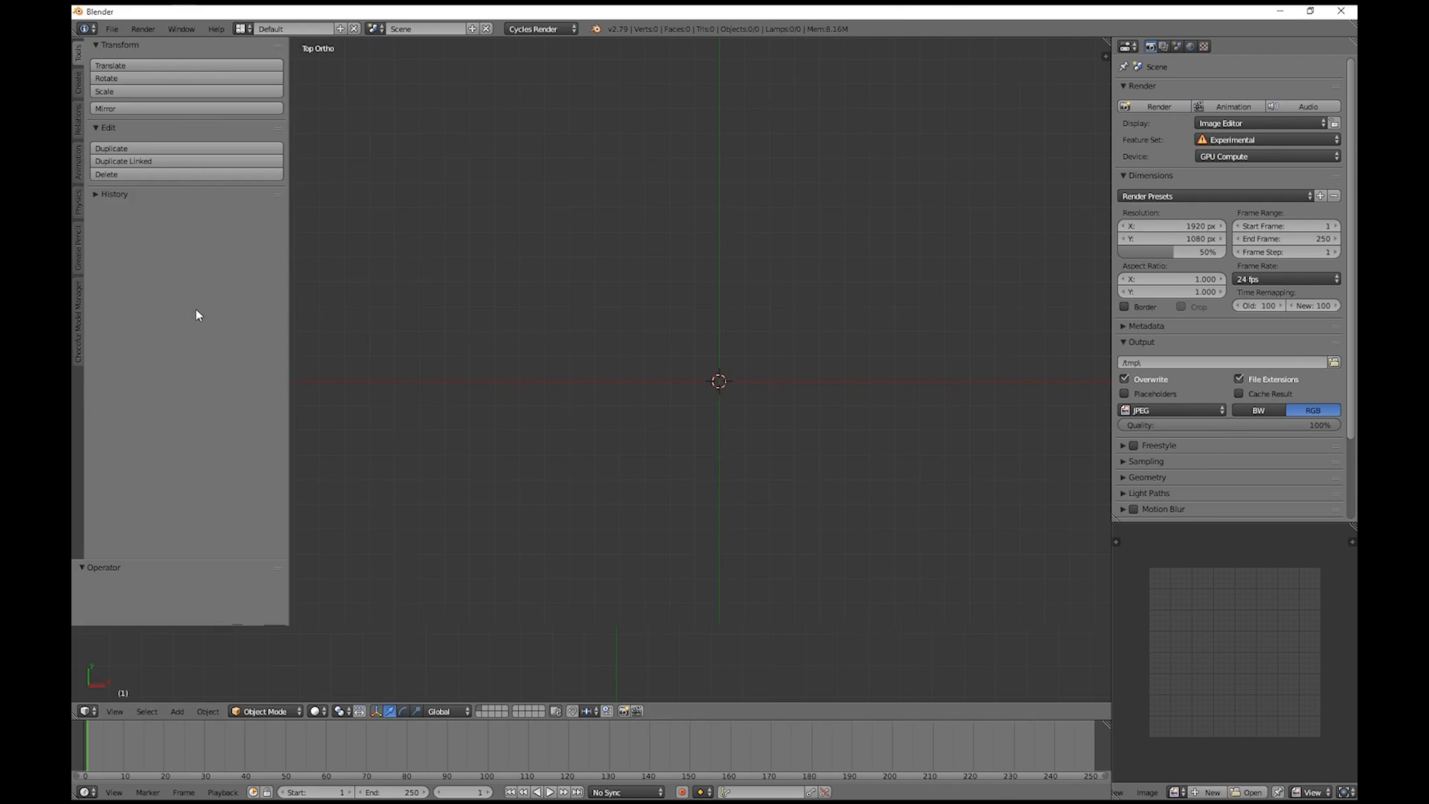
left_click(78, 320)
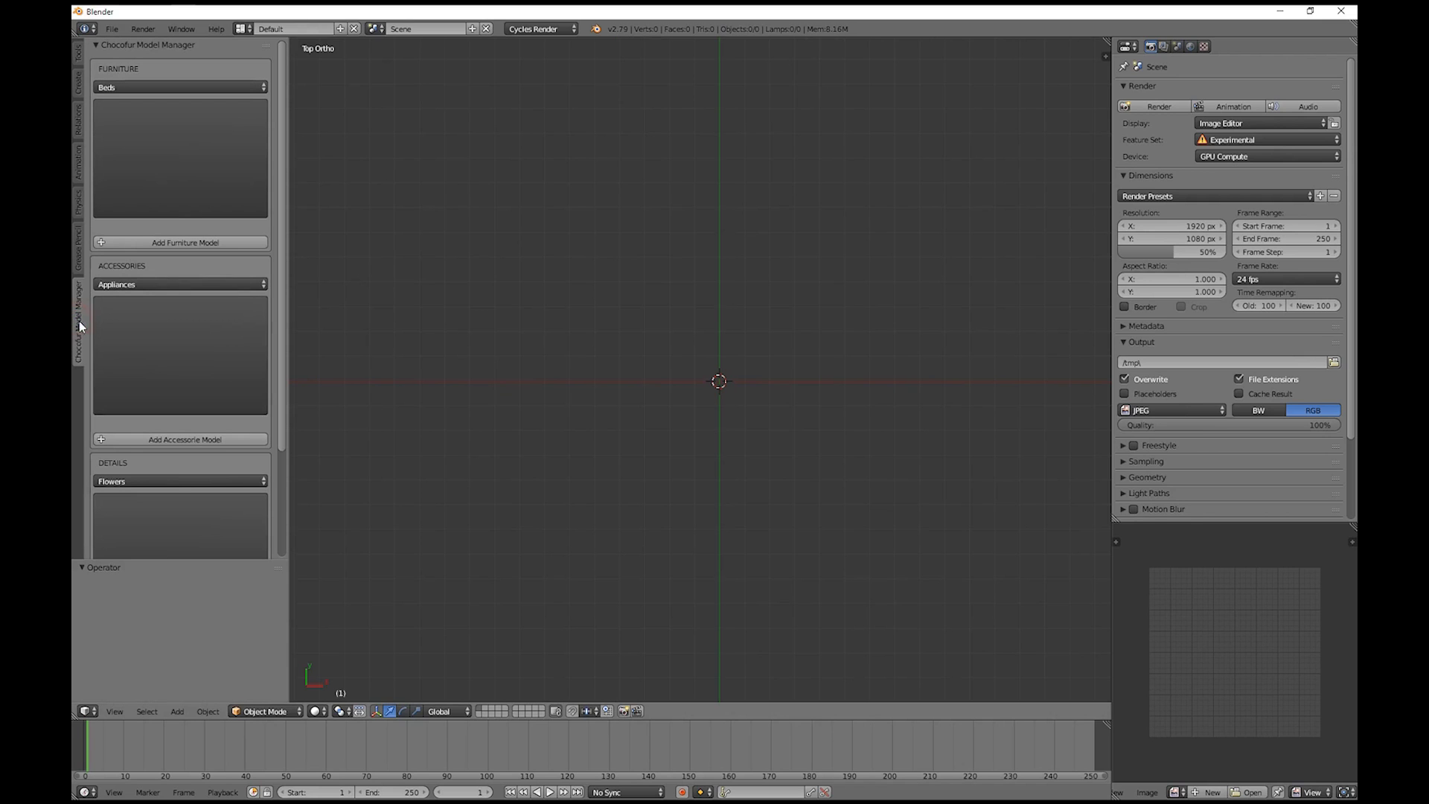
left_click_drag(172, 563, 197, 699)
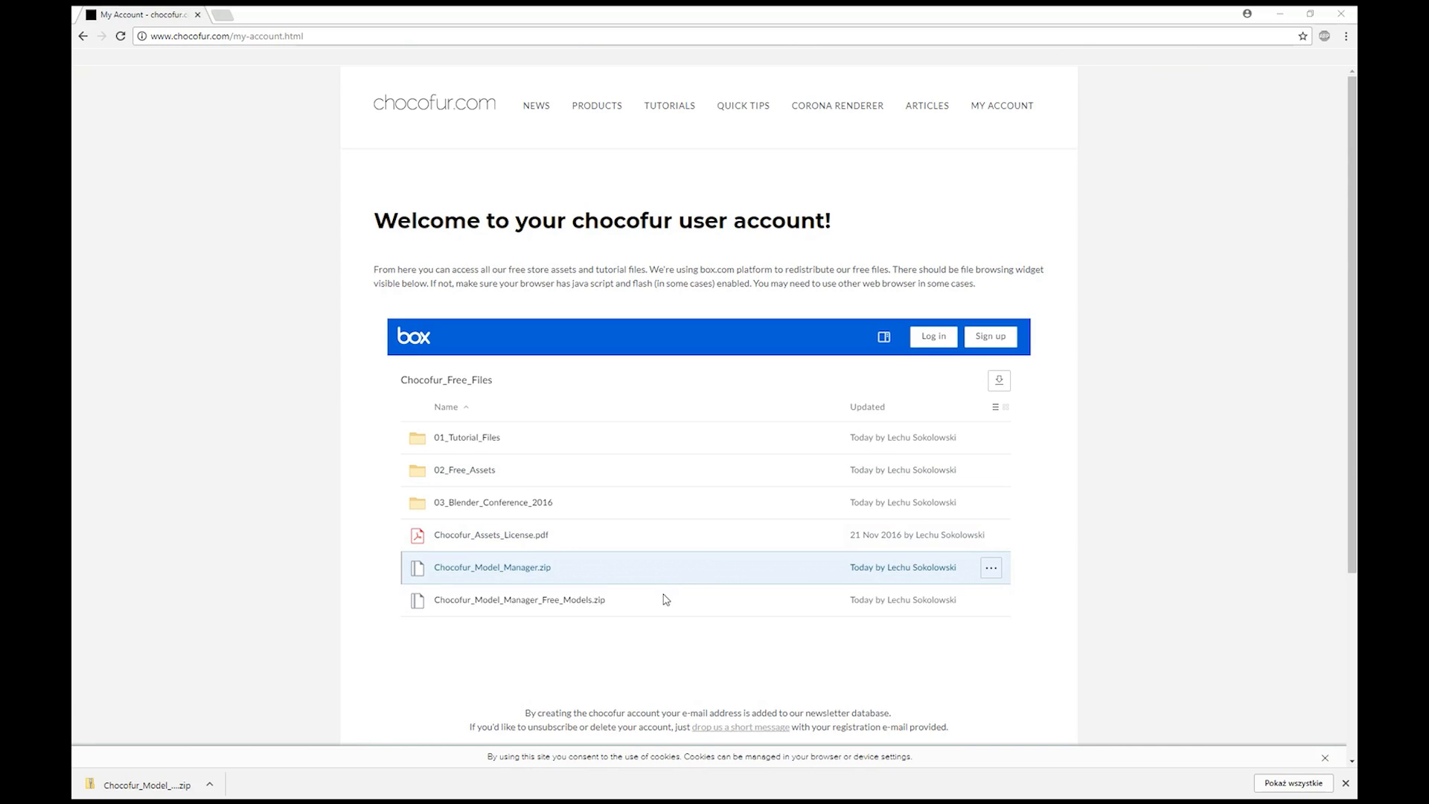
- Download Chocofur_Model_Manager_Free_Models.zip and extract it to its own Desktop folder
left_click(666, 601)
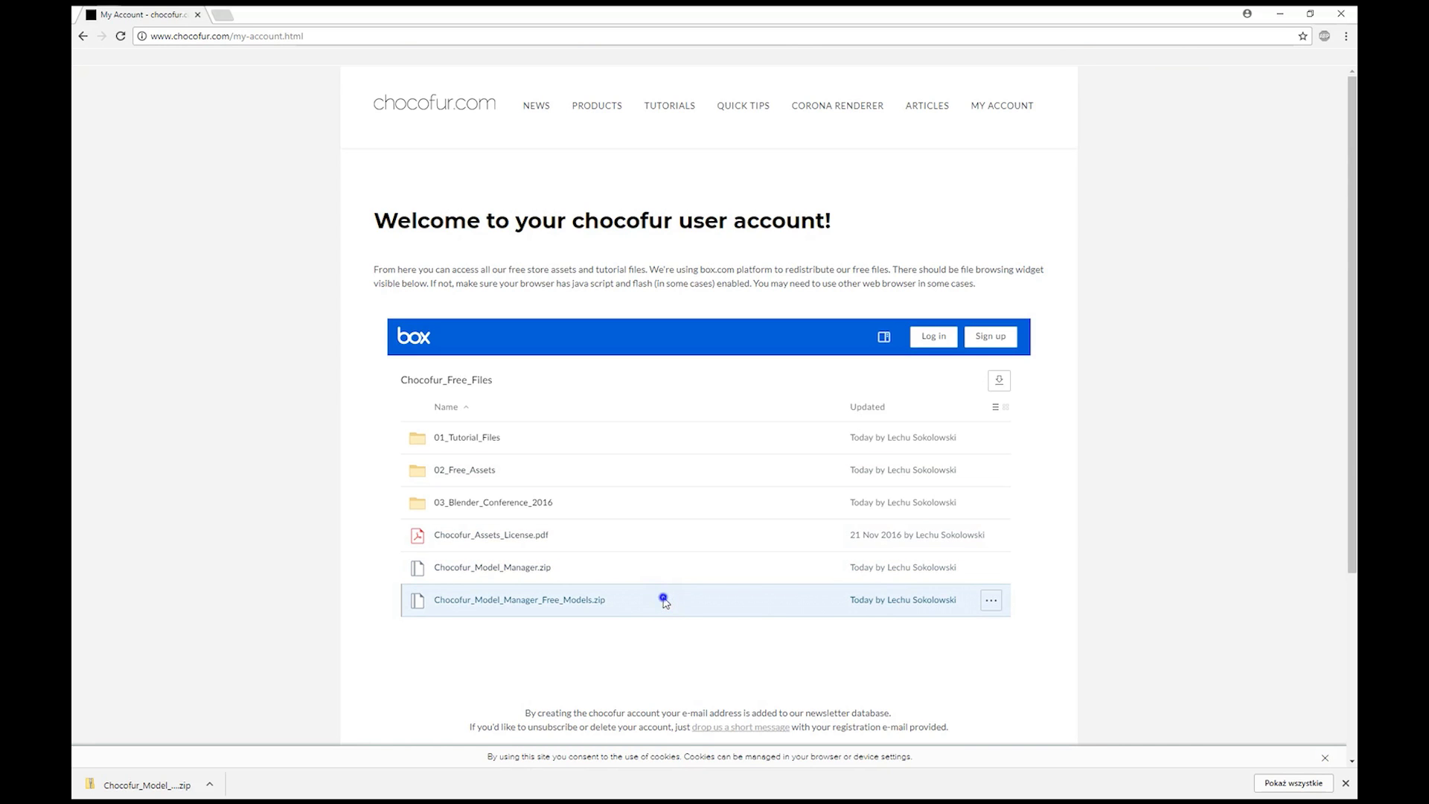
left_click(694, 612)
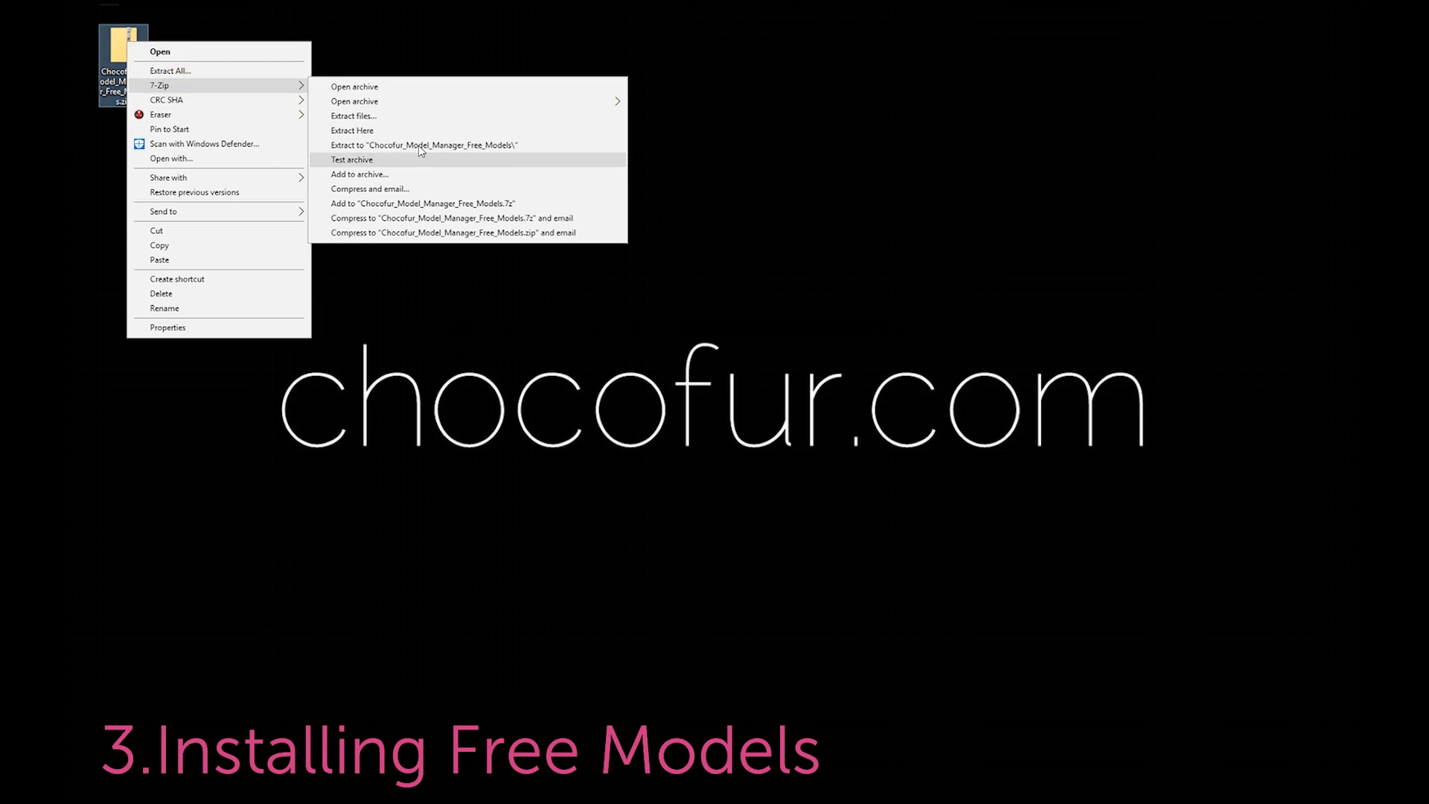
left_click(442, 145)
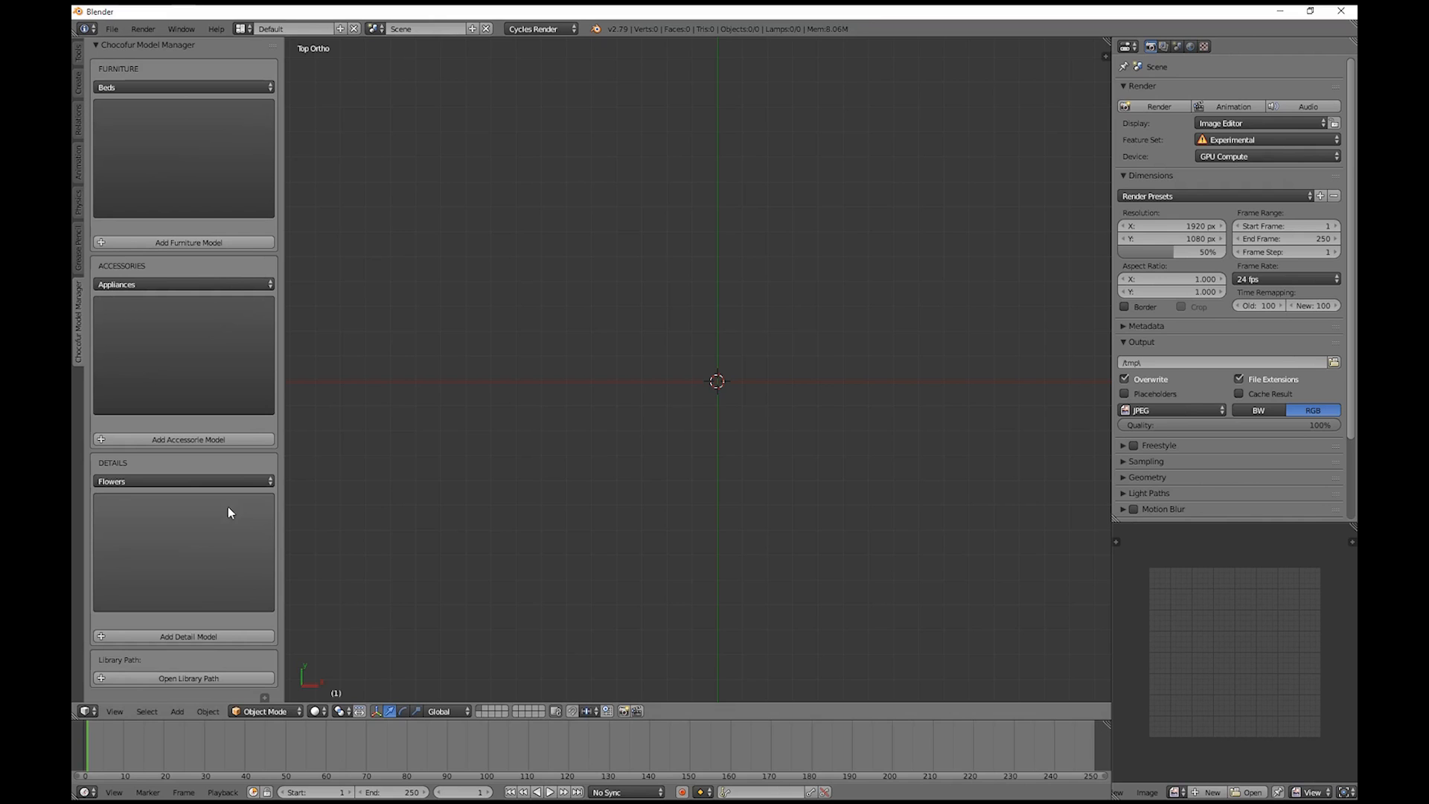
- Open the add-on's addons\Chocofur_Model_Manager\Models folder in File Explorer
left_click(174, 678)
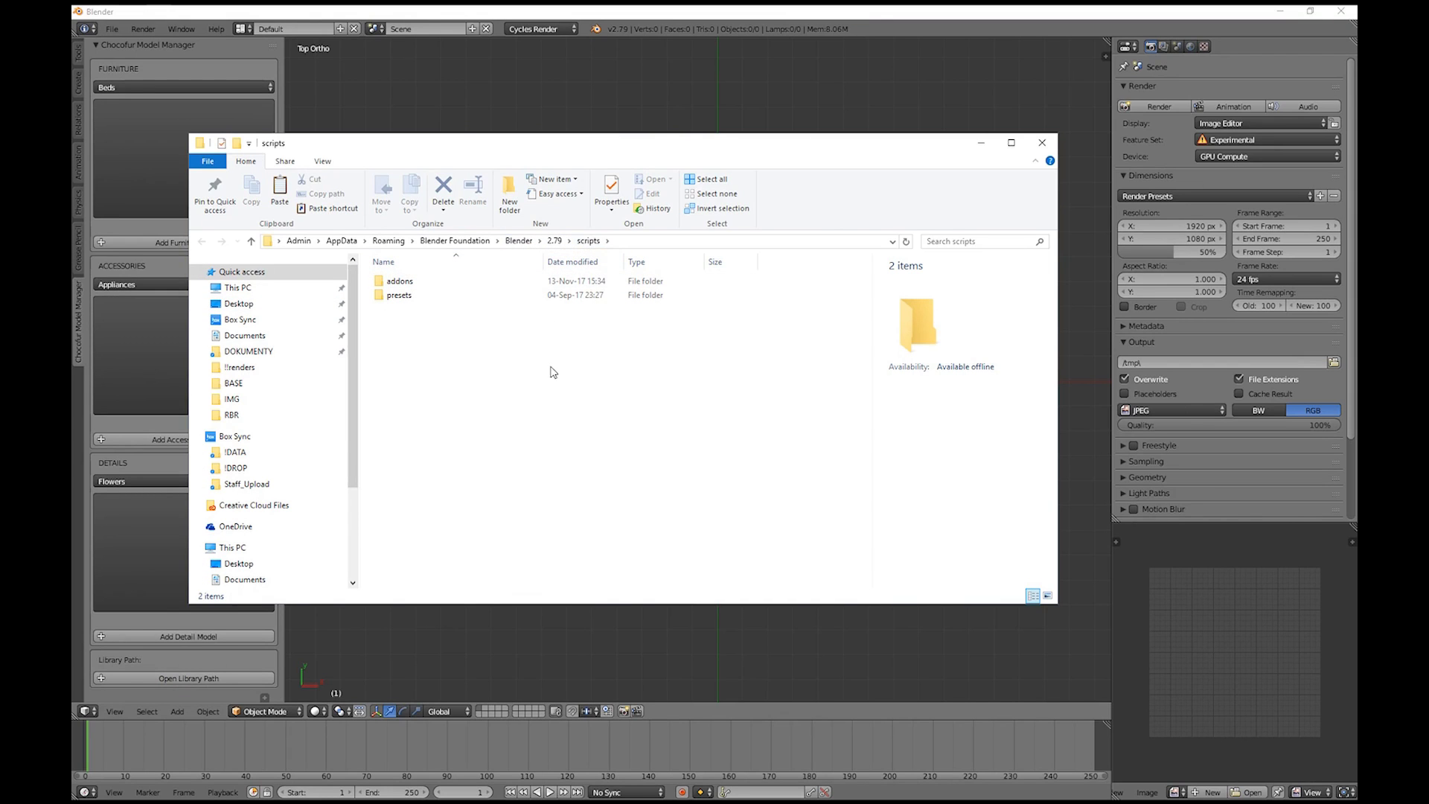
double_click(431, 282)
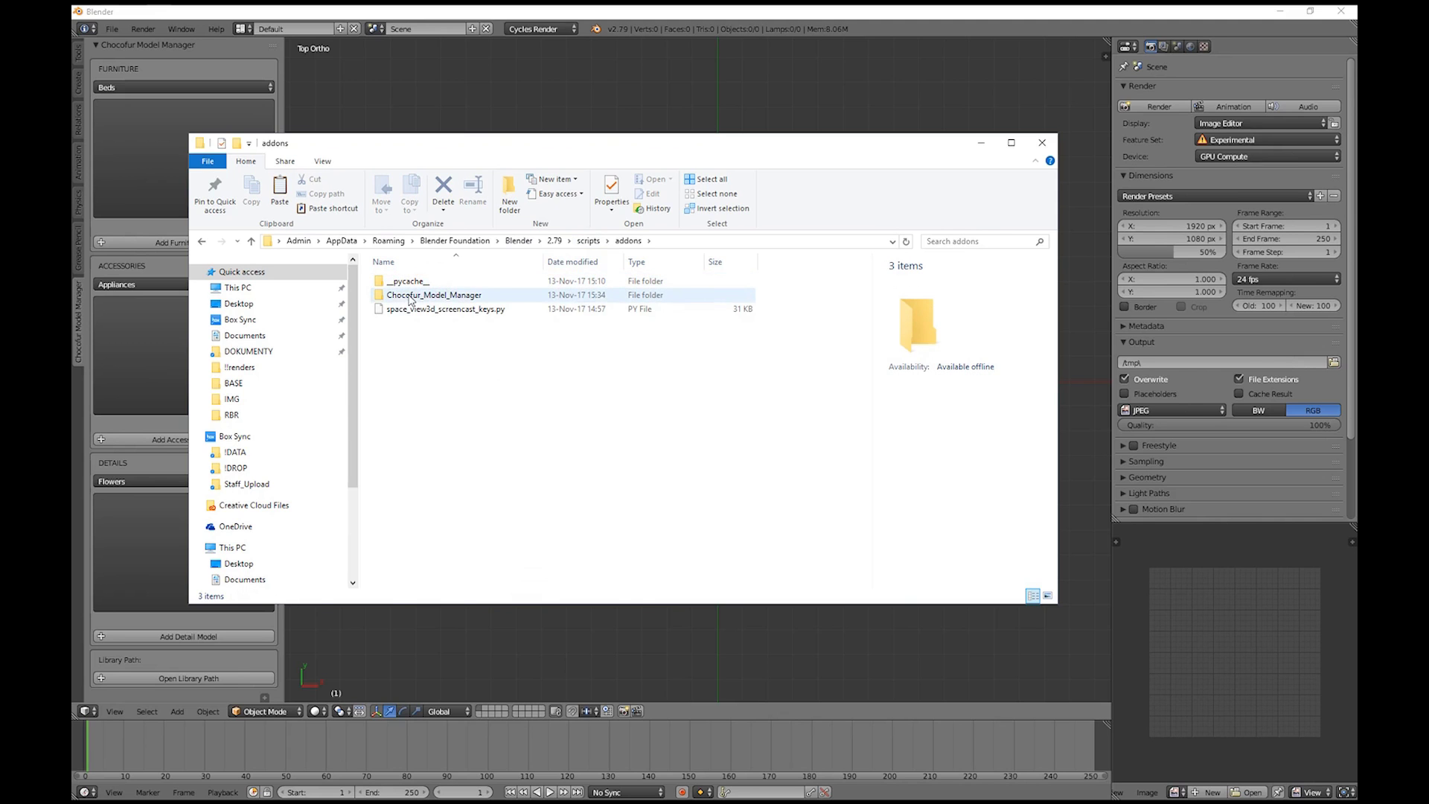
double_click(438, 297)
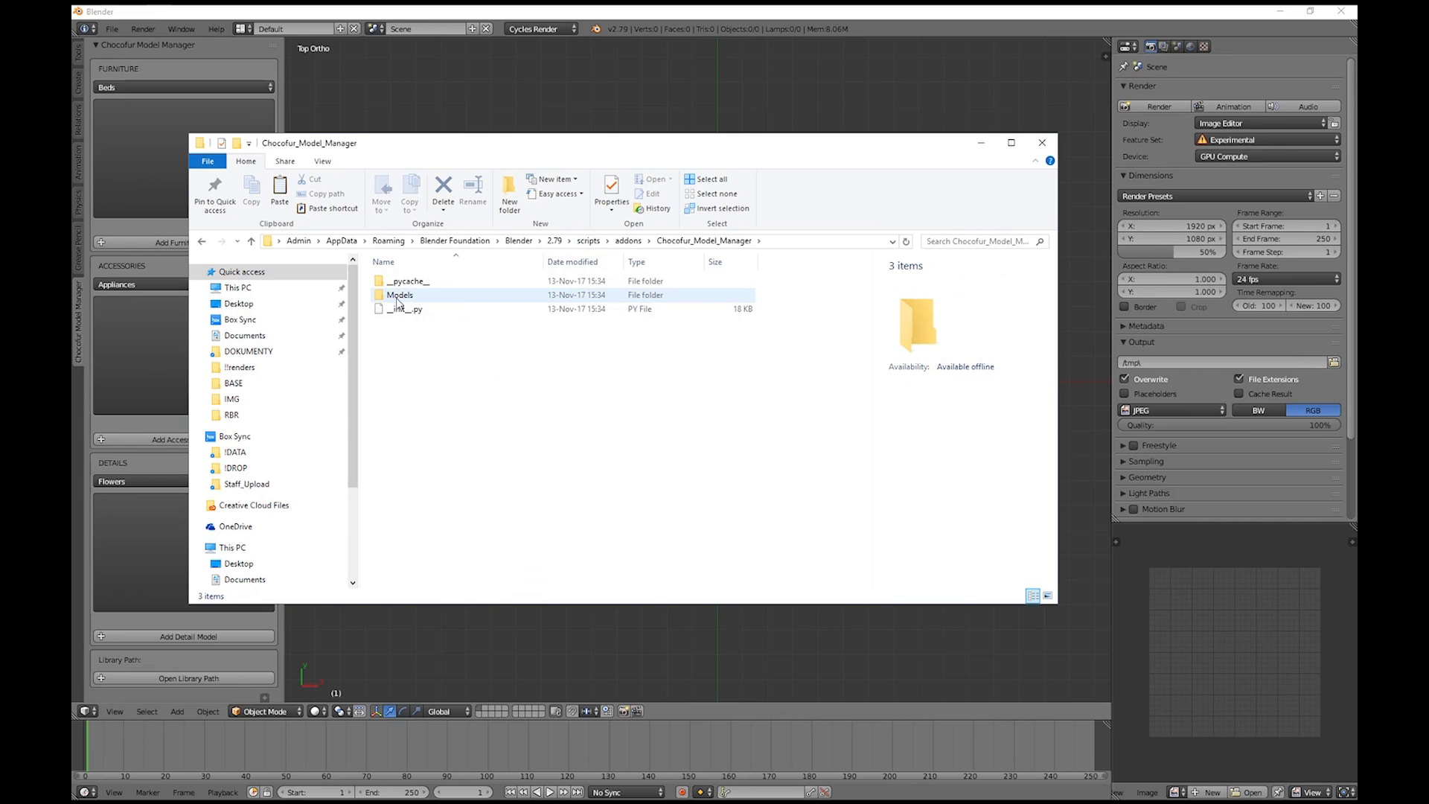
double_click(402, 295)
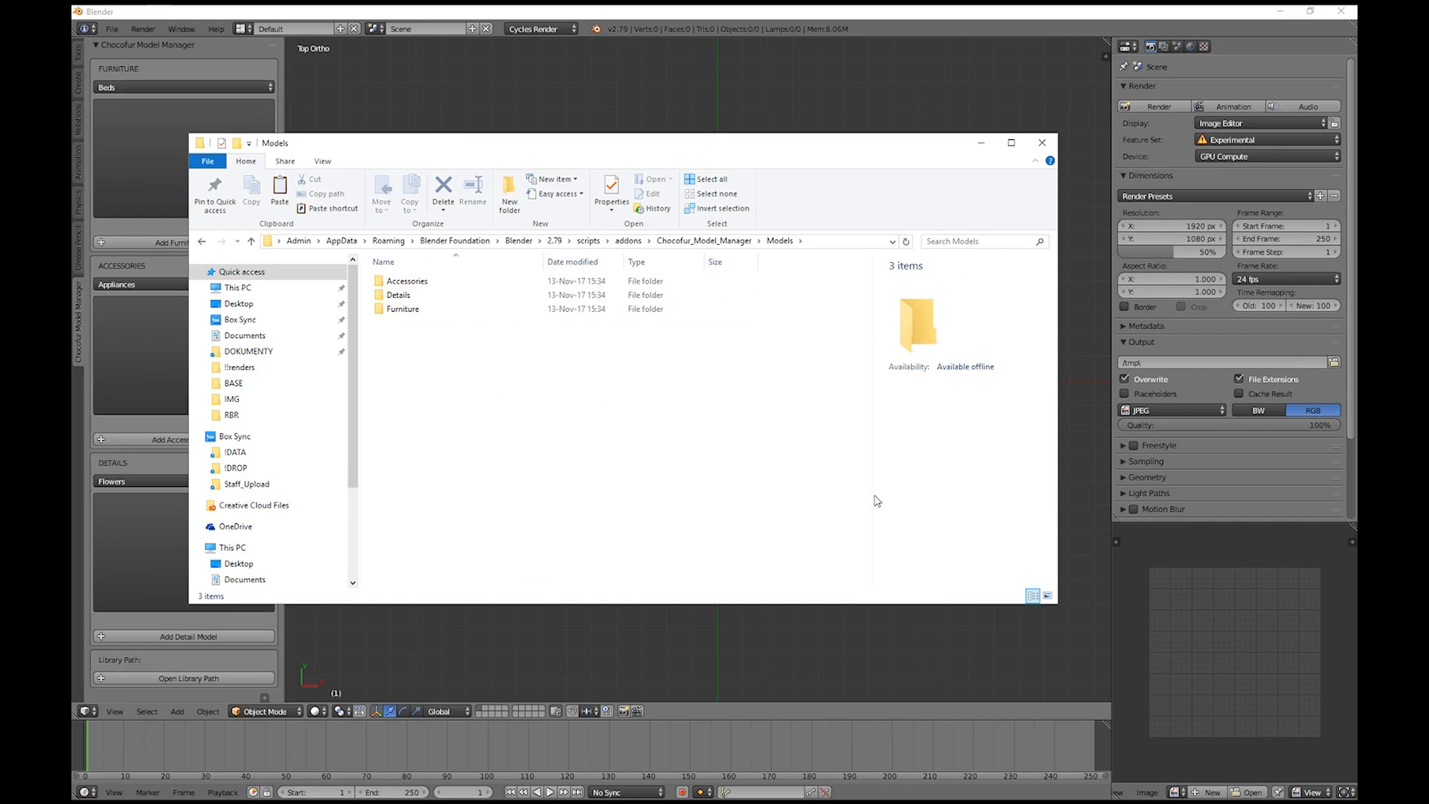
left_click_drag(1057, 606, 966, 697)
left_click_drag(411, 142, 465, 124)
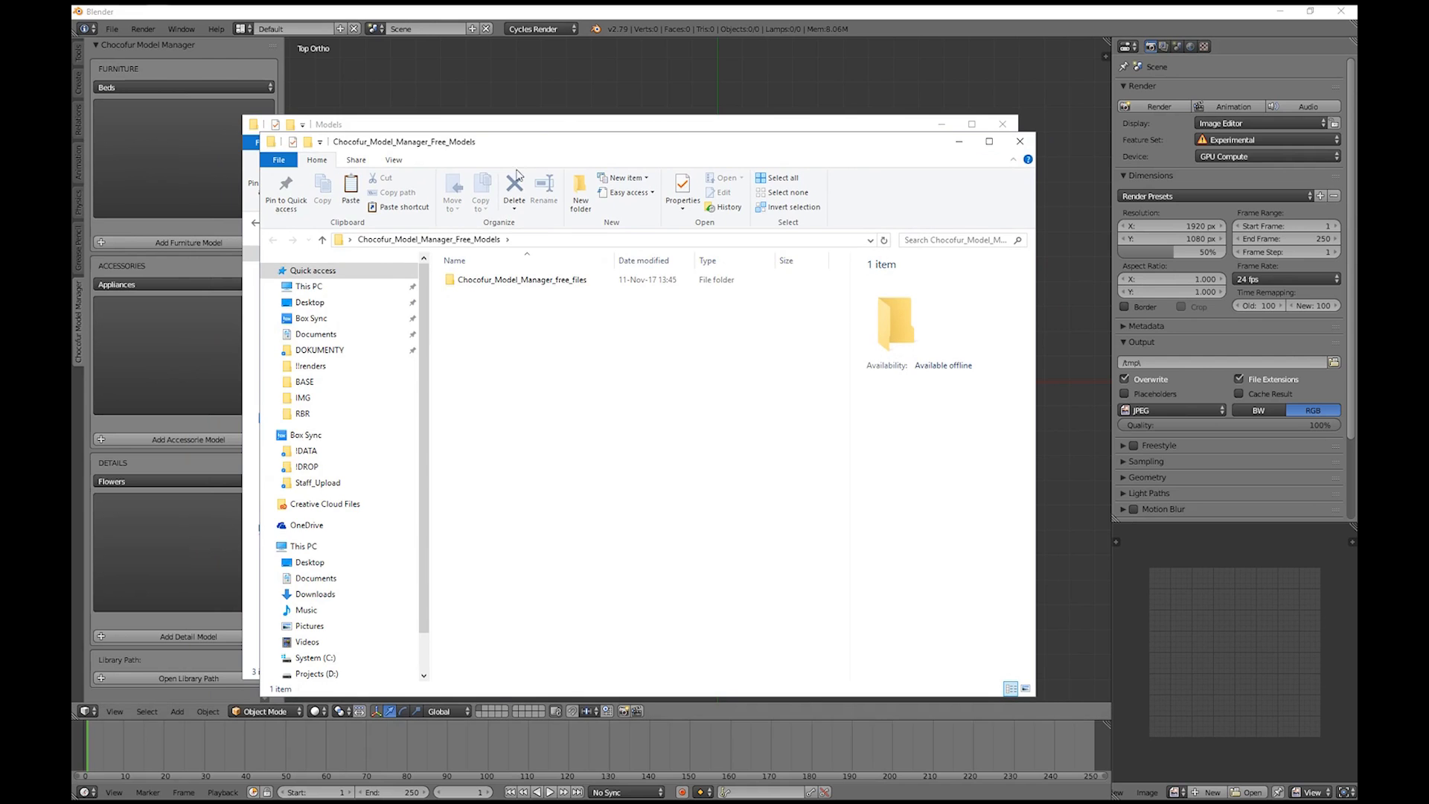
- Move the free Accessories, Details and Furniture folders into Models, then clear both windows away
left_click(499, 286)
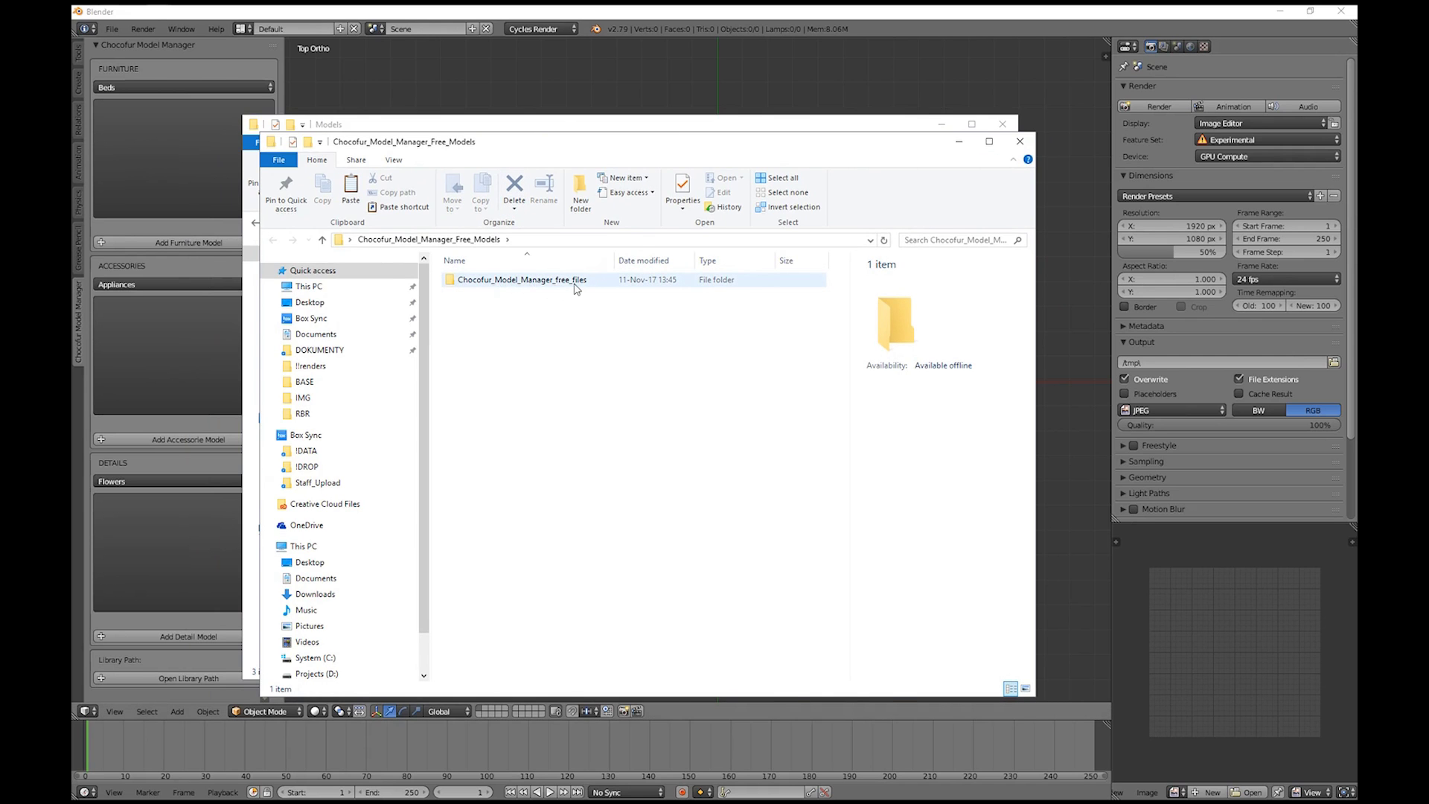
double_click(536, 285)
left_click_drag(480, 148, 896, 168)
left_click_drag(937, 380, 559, 383)
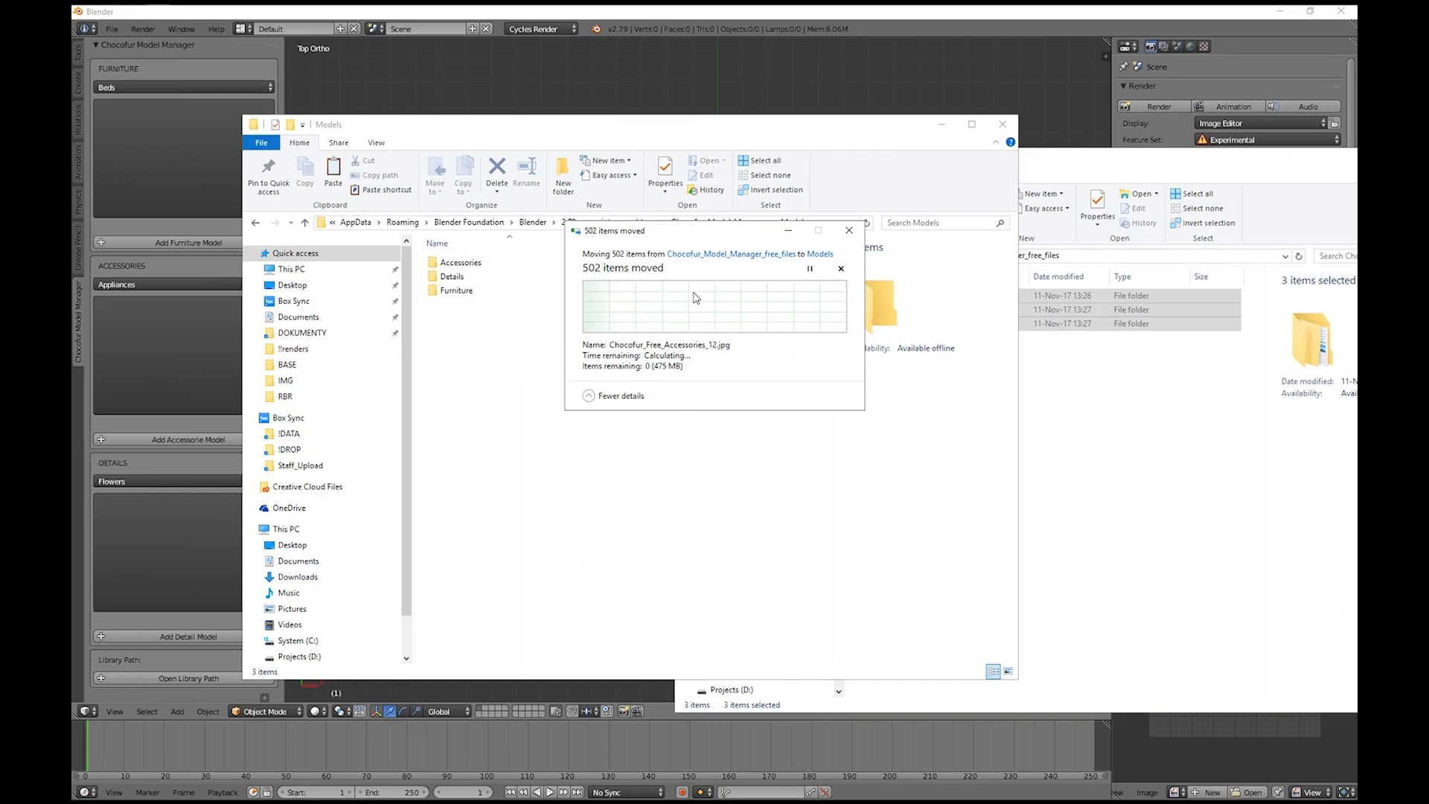
left_click_drag(700, 235, 698, 239)
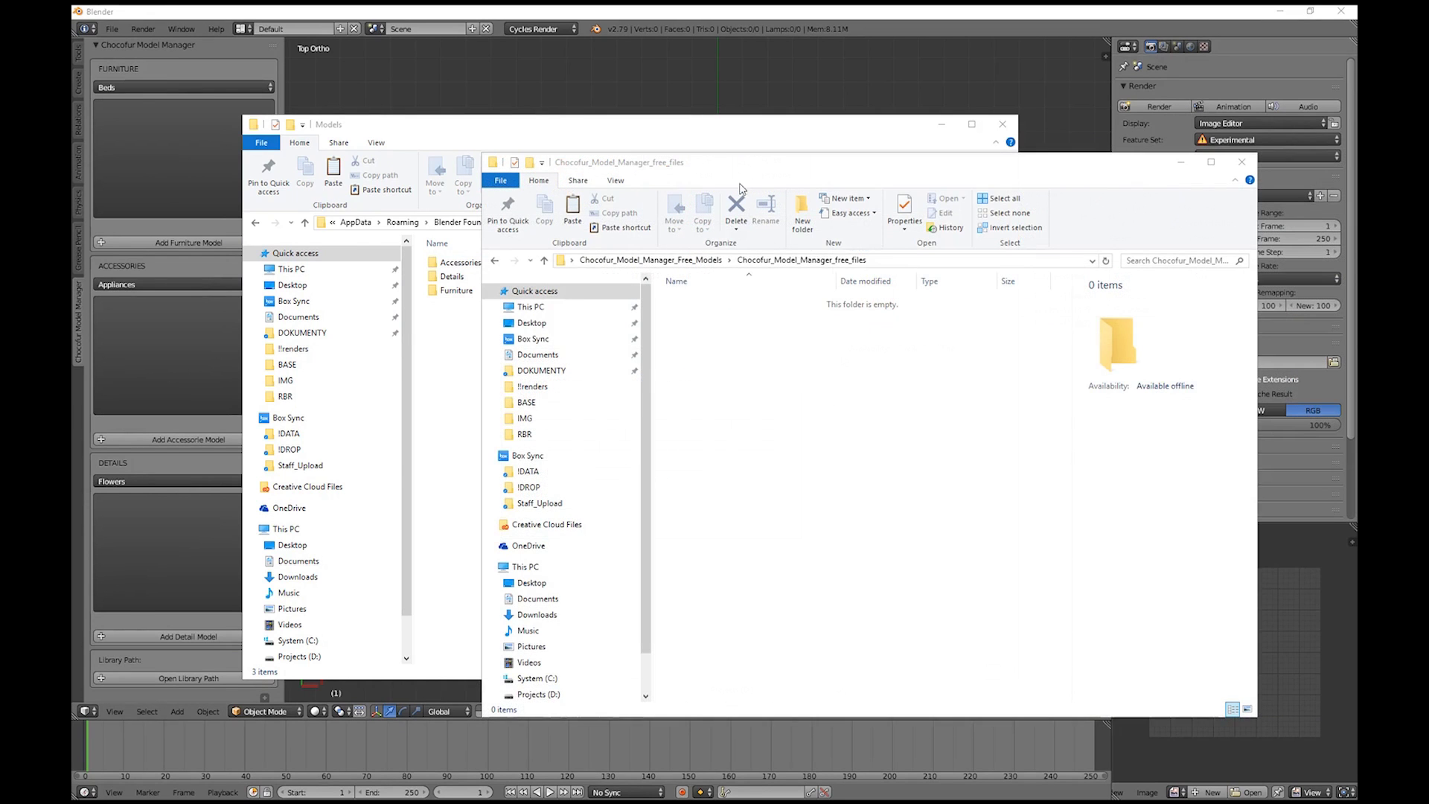
left_click_drag(722, 163, 1428, 164)
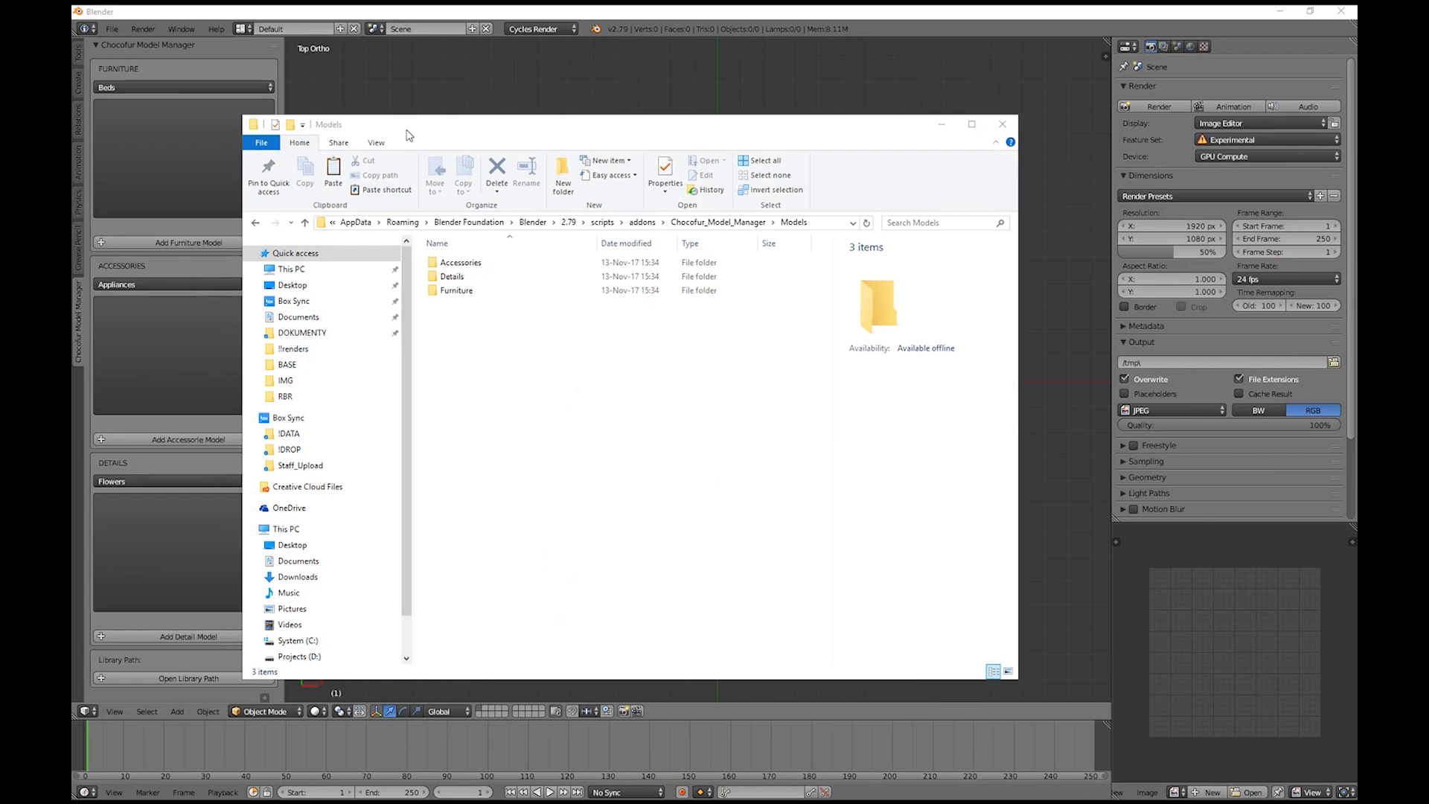
left_click_drag(407, 135, 1428, 141)
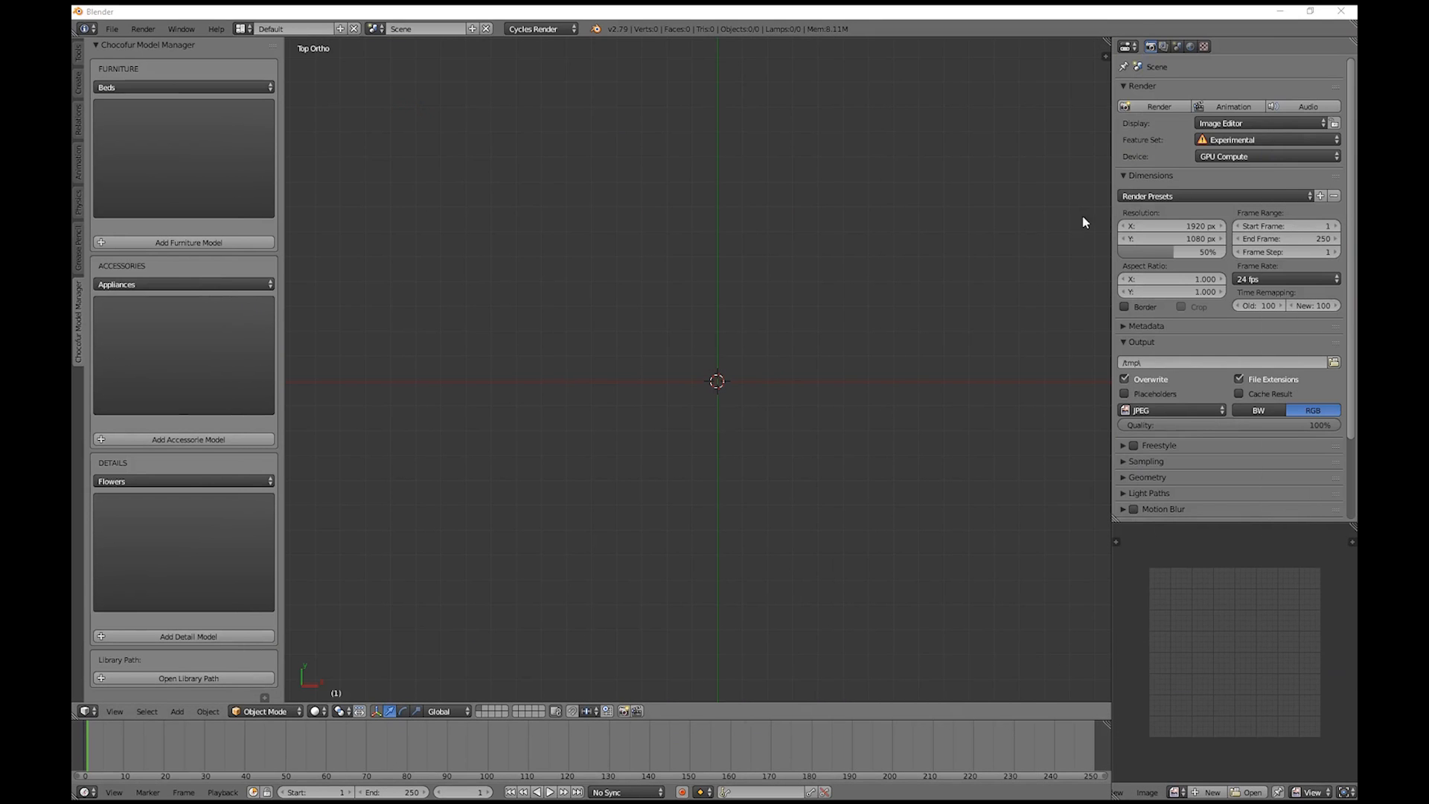
- Save User Settings in User Preferences with Chocofur Model Manager enabled, then close it
left_click(112, 29)
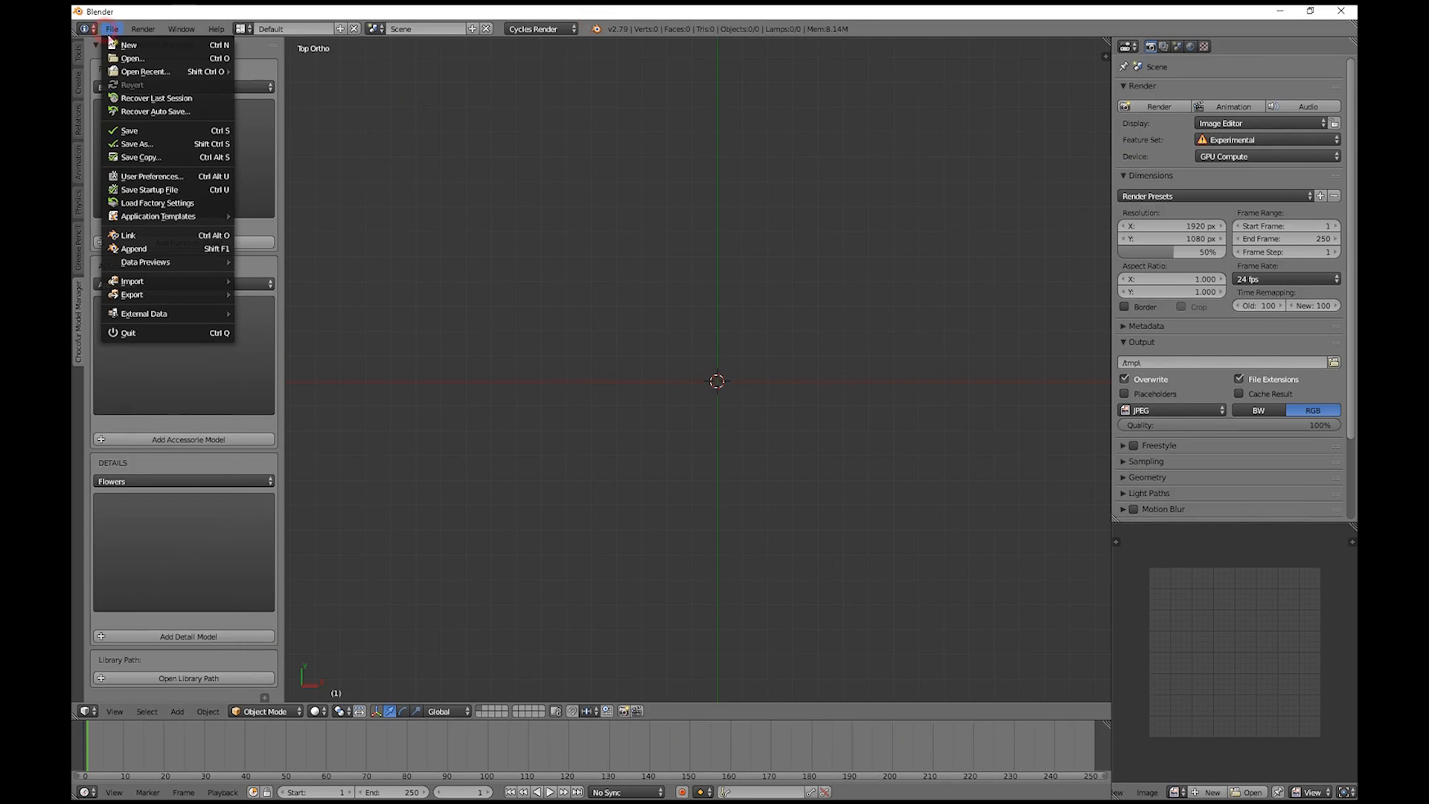
left_click(149, 178)
left_click_drag(290, 37, 583, 115)
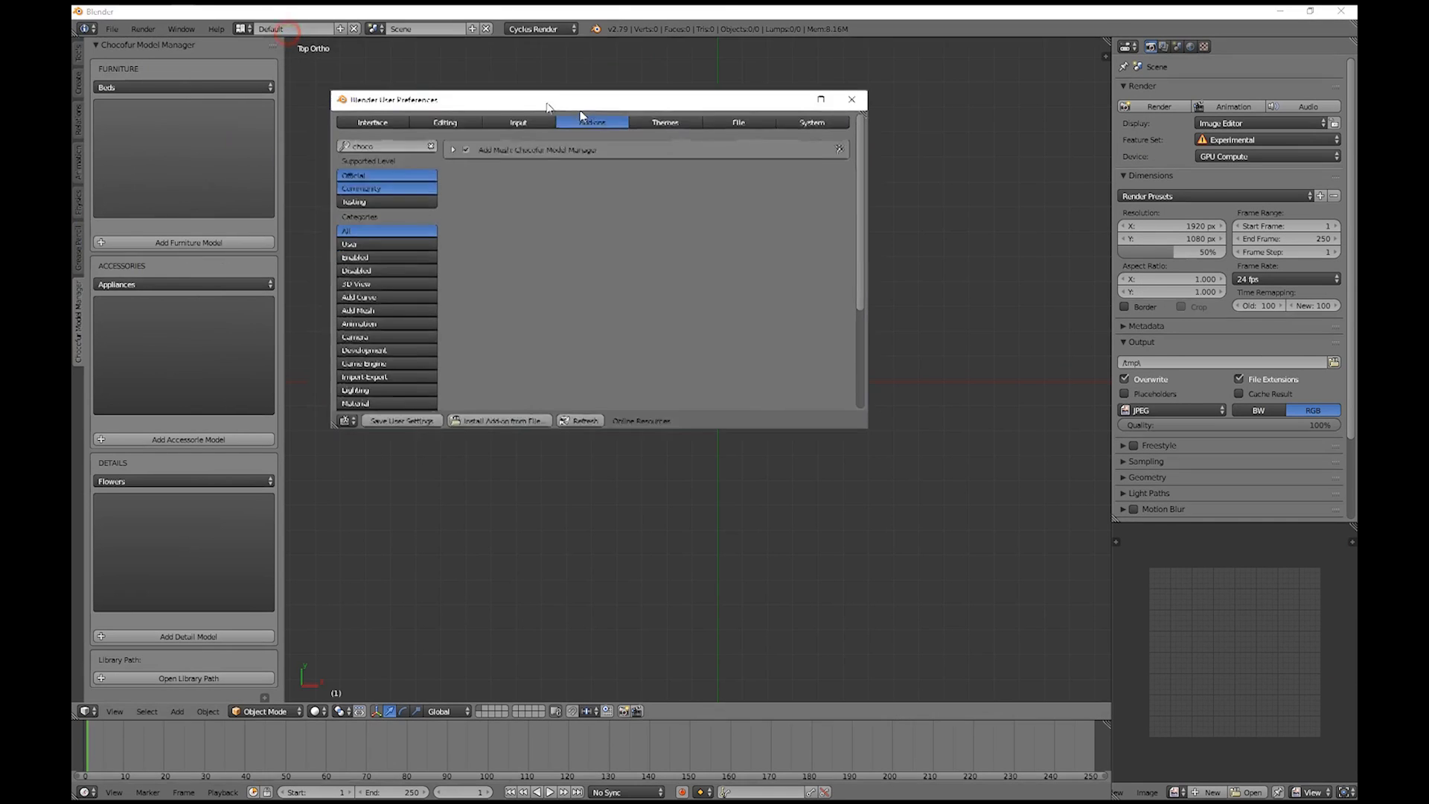
left_click(440, 430)
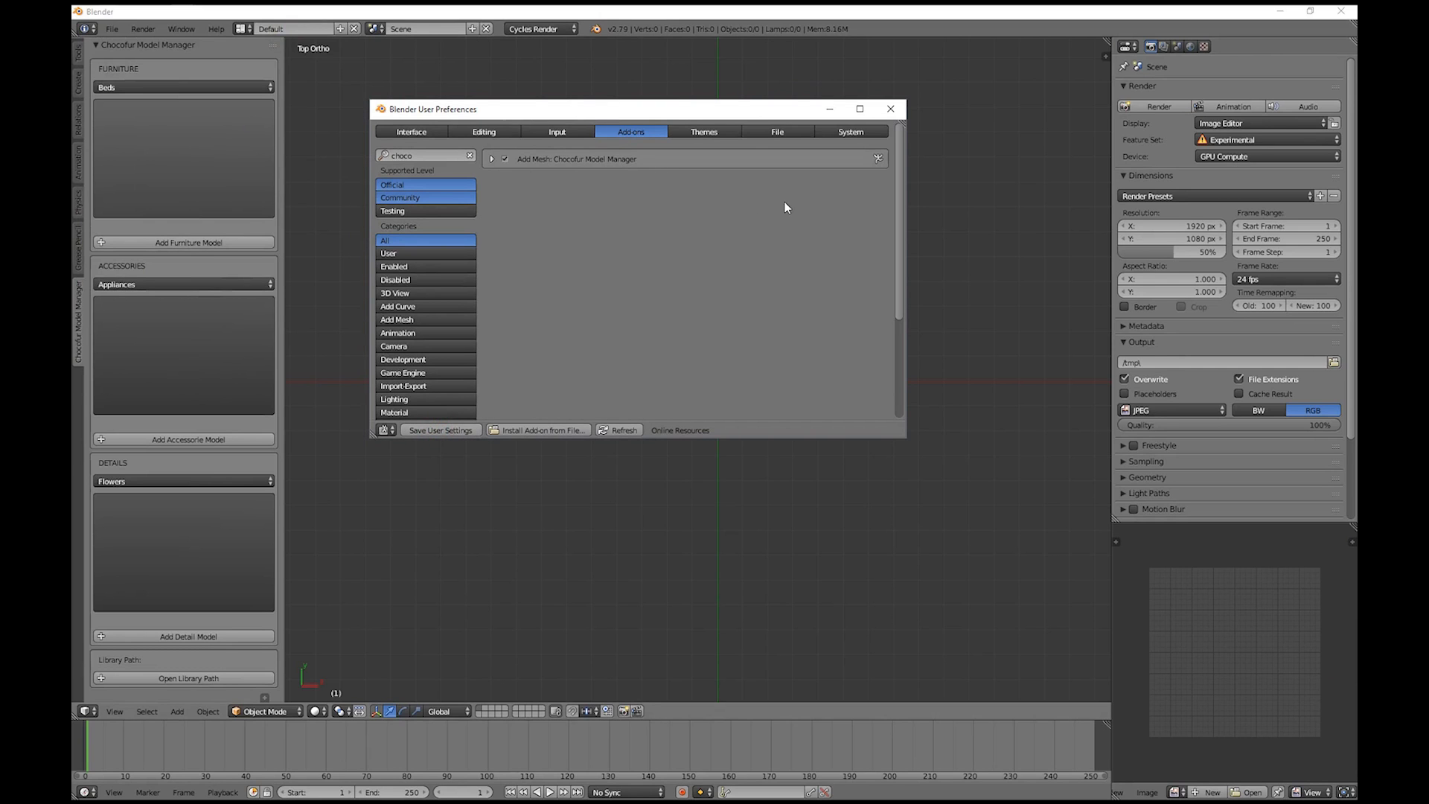
left_click(892, 108)
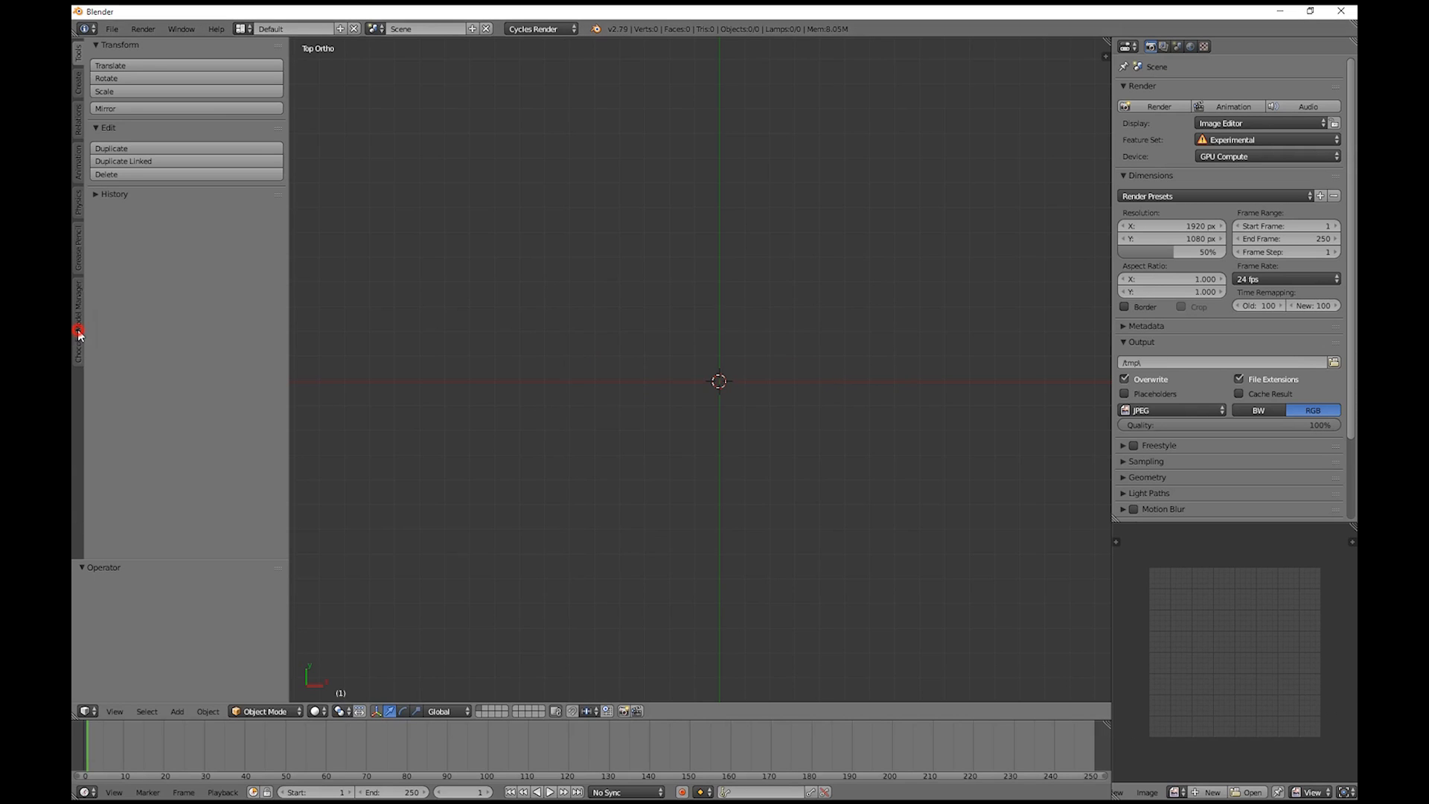
- Add the Chocofur_Free_Beds_01 bed from the Model Manager's Furniture library
left_click(78, 331)
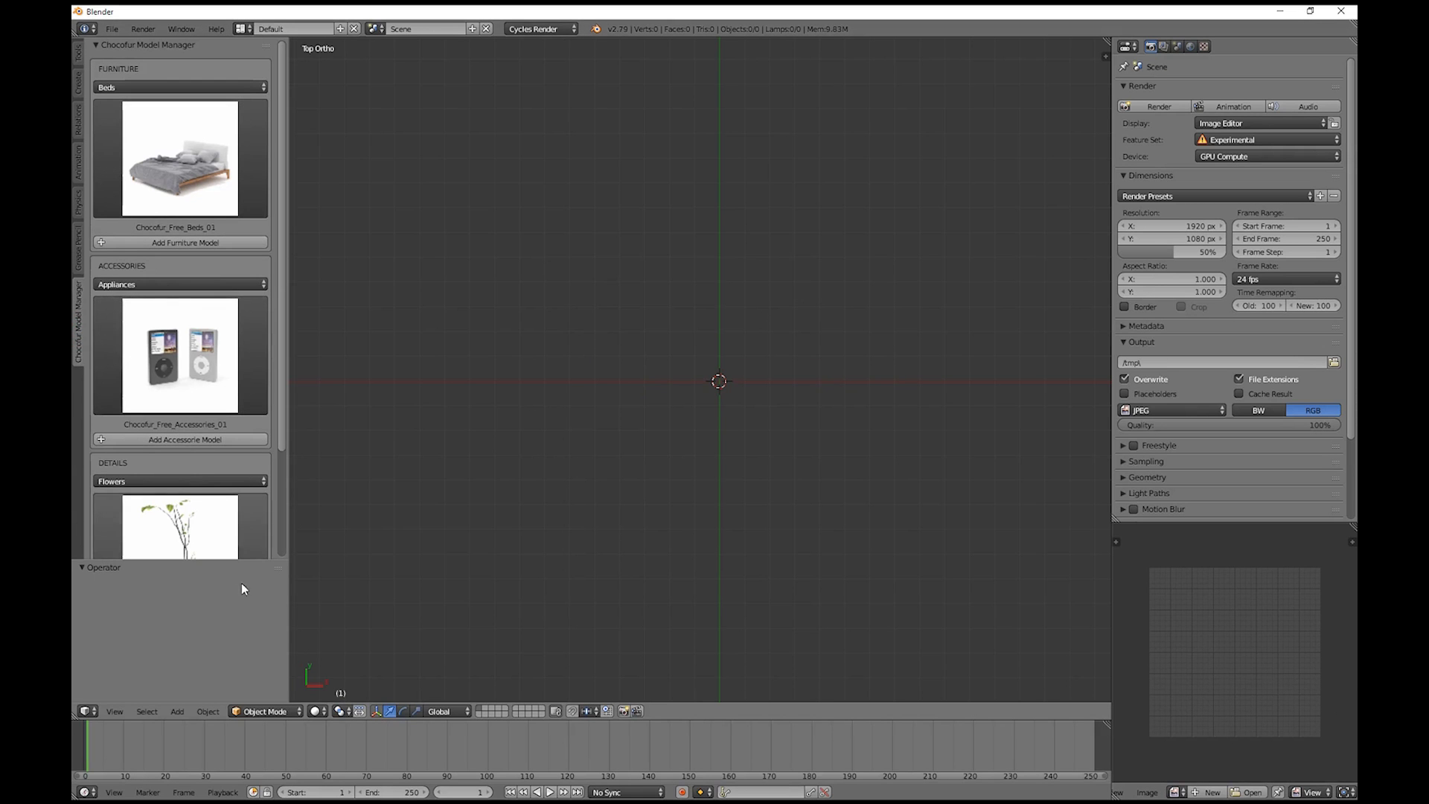
left_click_drag(257, 560, 256, 712)
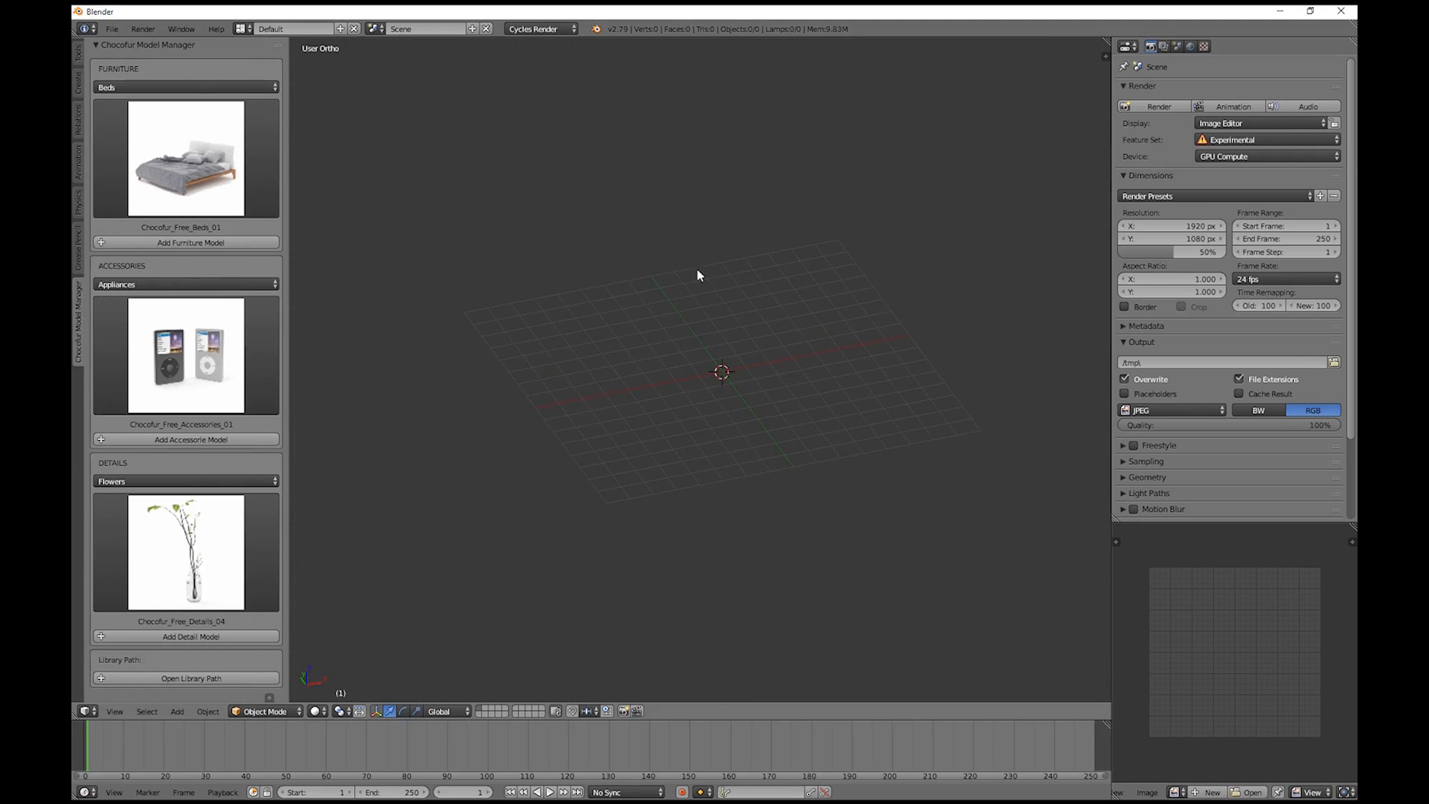
scroll(740, 314, "up", 3)
left_click(168, 159)
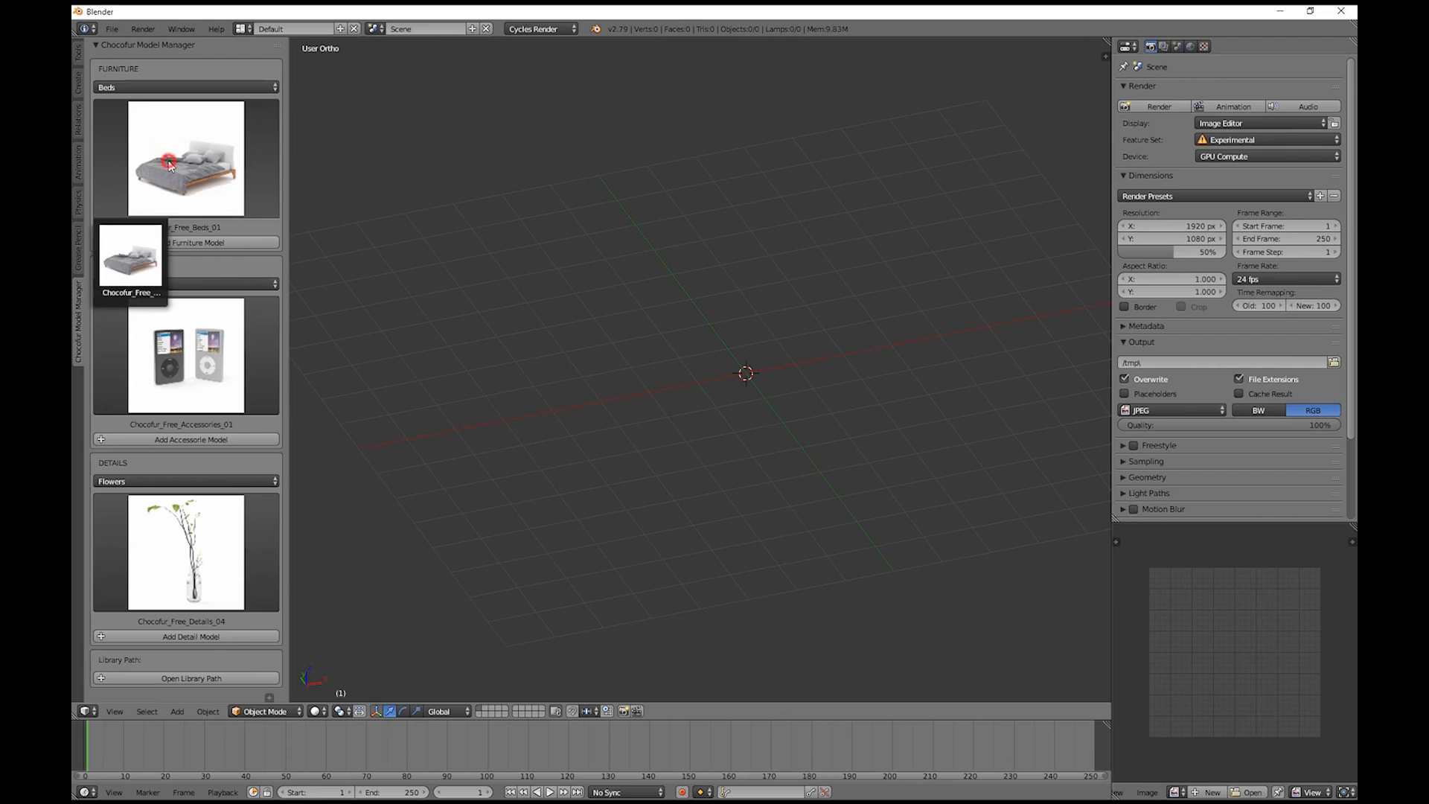
left_click(192, 162)
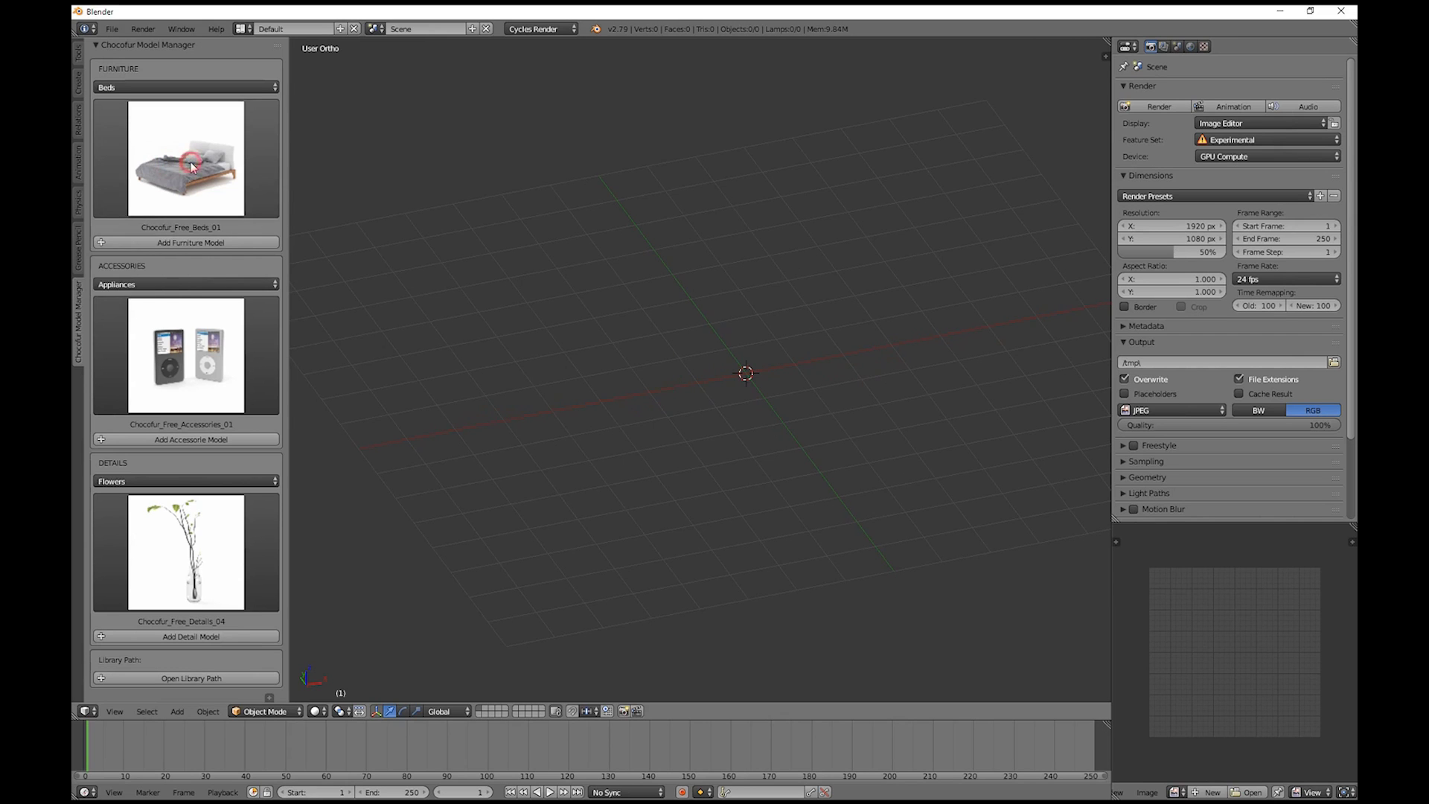
left_click(174, 242)
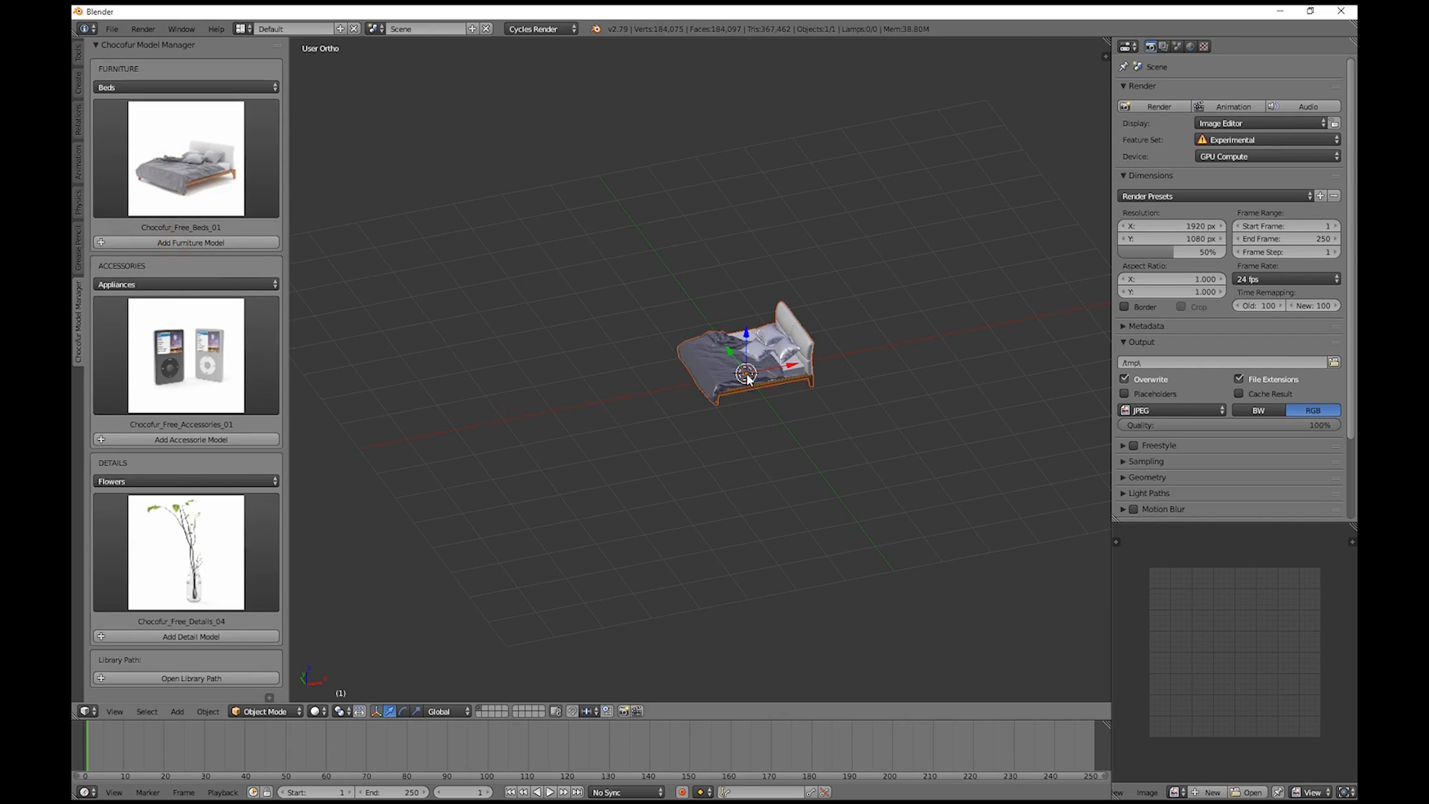
- Move the bed away from the 3D cursor
scroll(806, 402, "up", 4)
scroll(828, 402, "down", 3)
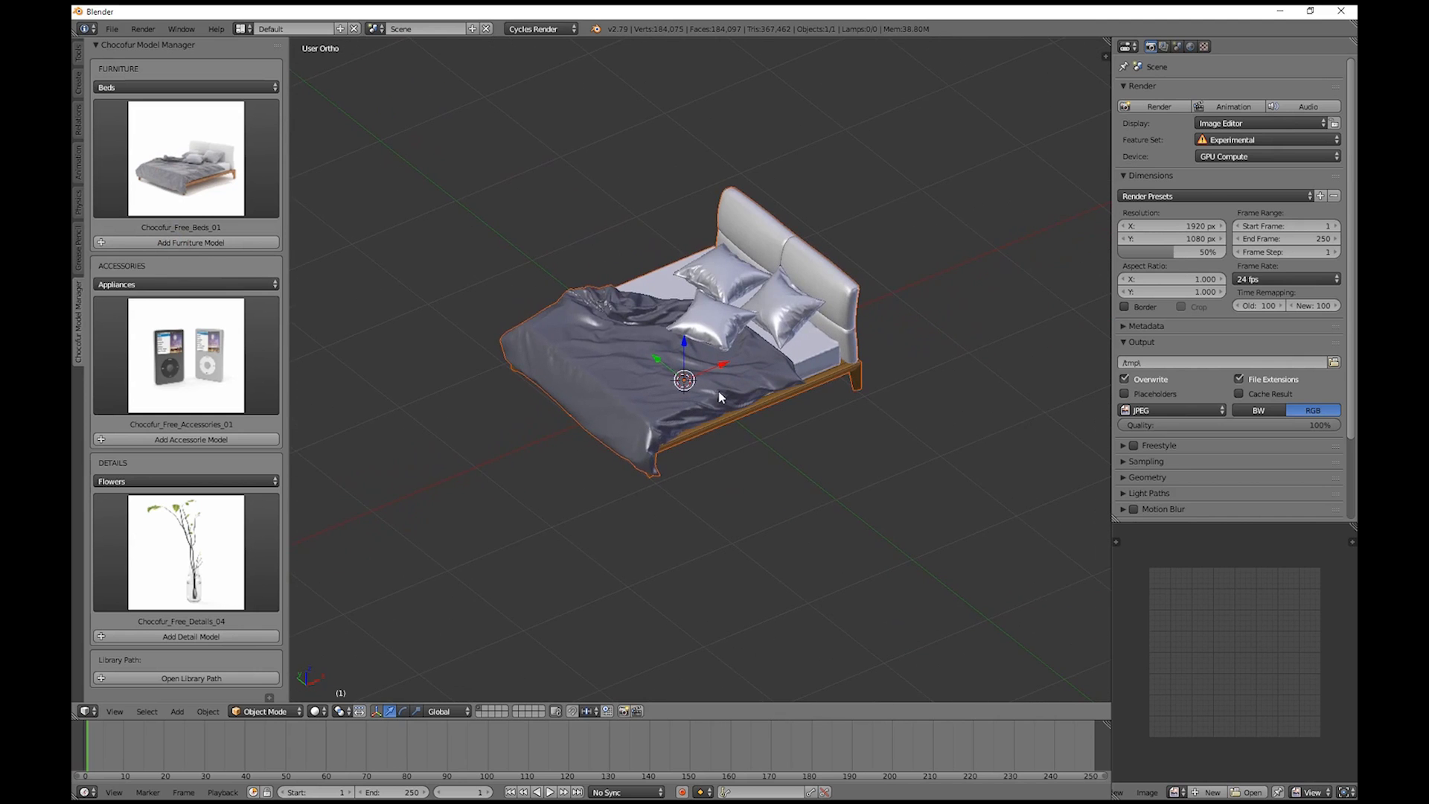
key("a")
scroll(647, 354, "down", 2)
right_click(667, 358)
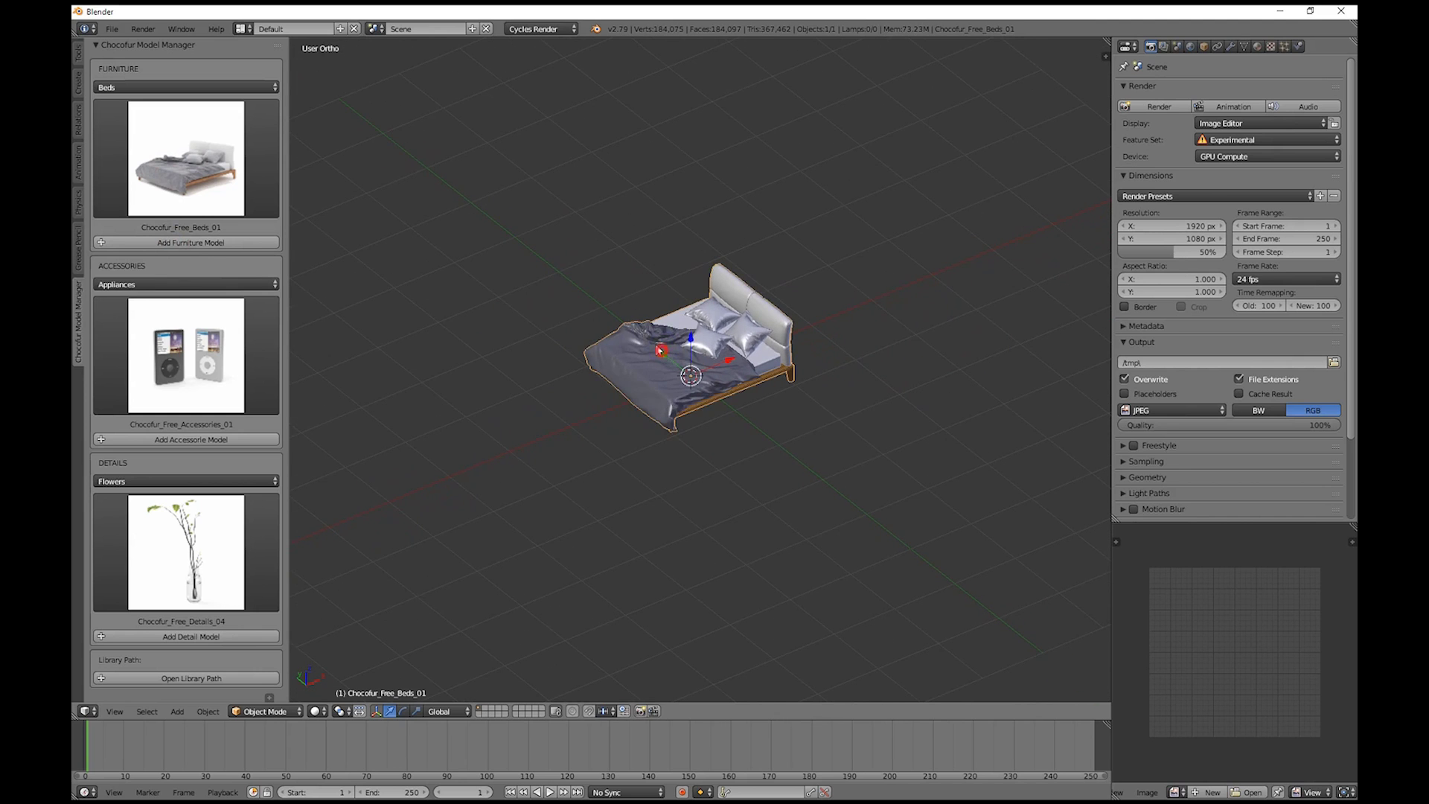
right_click_drag(659, 349, 577, 289)
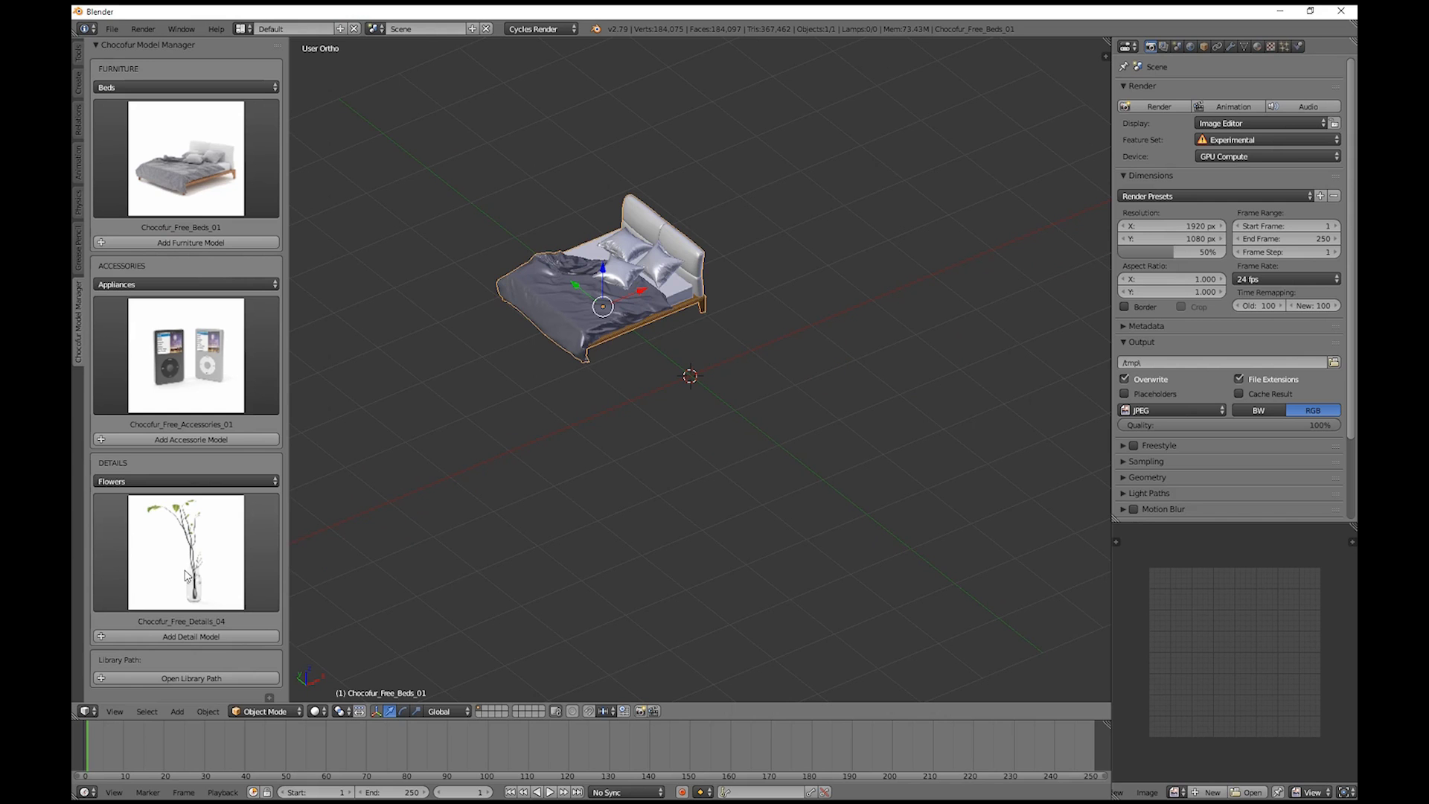
- Add the flower vase detail model at the 3D cursor beside the bed
left_click(207, 638)
scroll(607, 441, "up", 4)
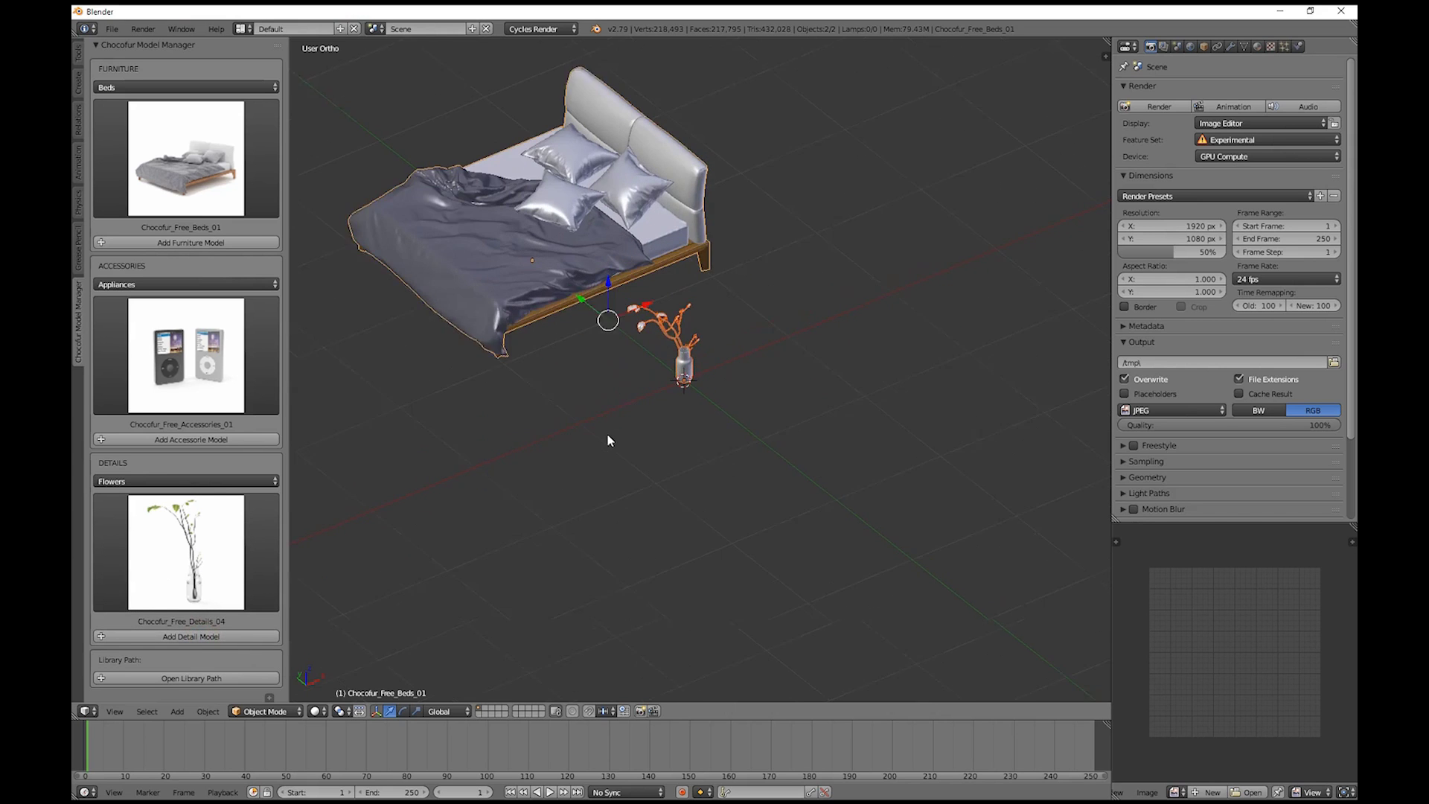
middle_click_drag(667, 357, 779, 421)
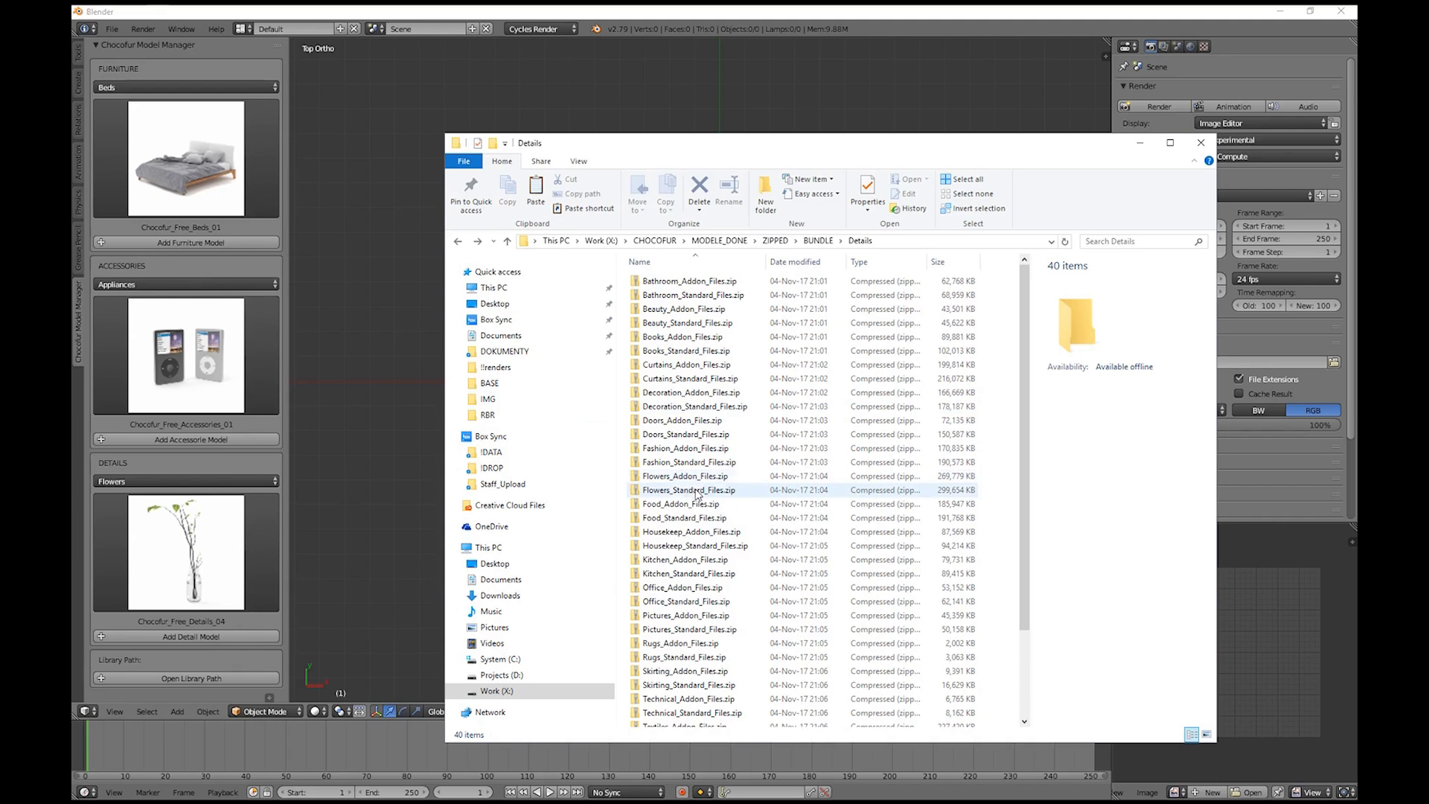
- Extract Flowers_Addon_Files.zip into its own Flowers_Addon_Files folder with 7-Zip
left_click(689, 491)
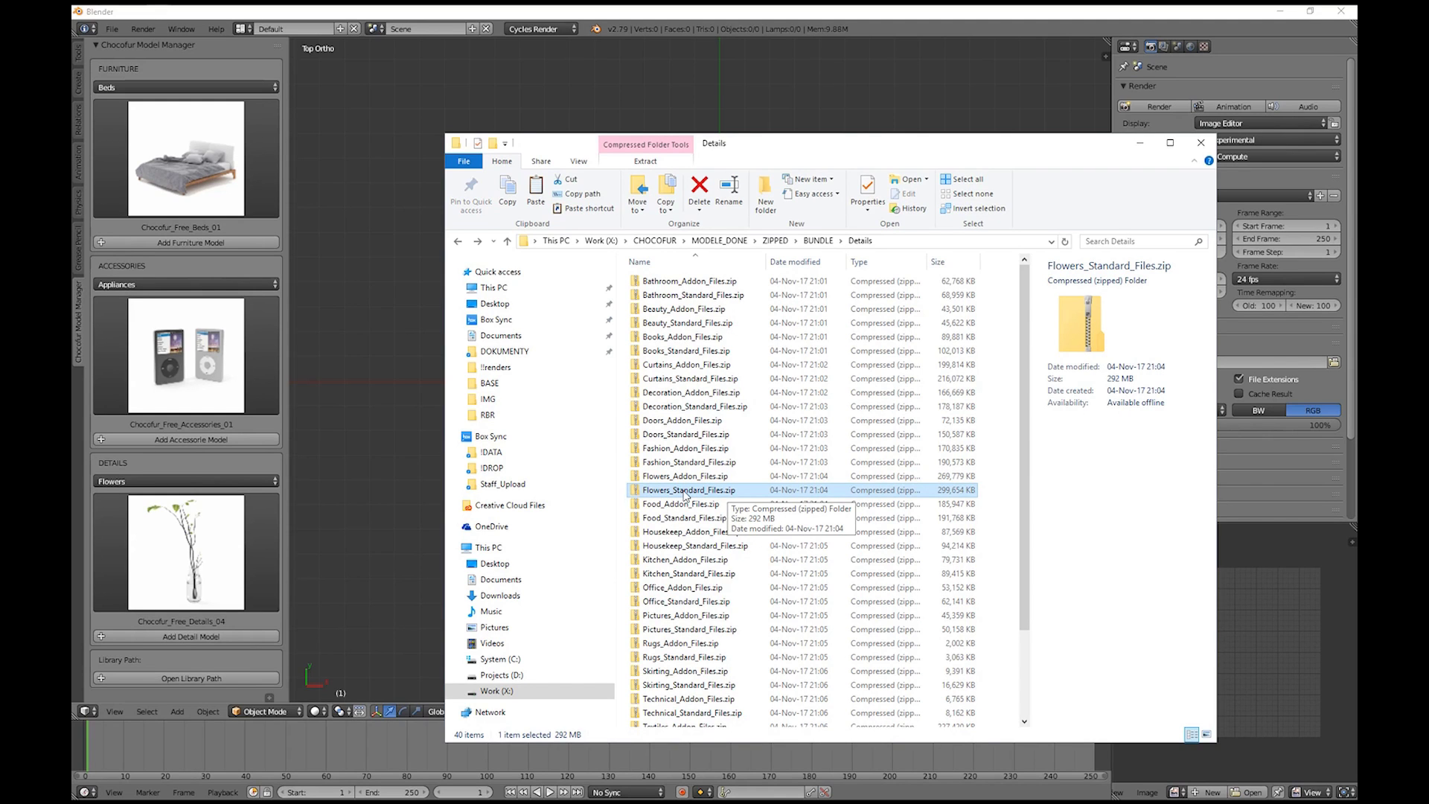
left_click(679, 479)
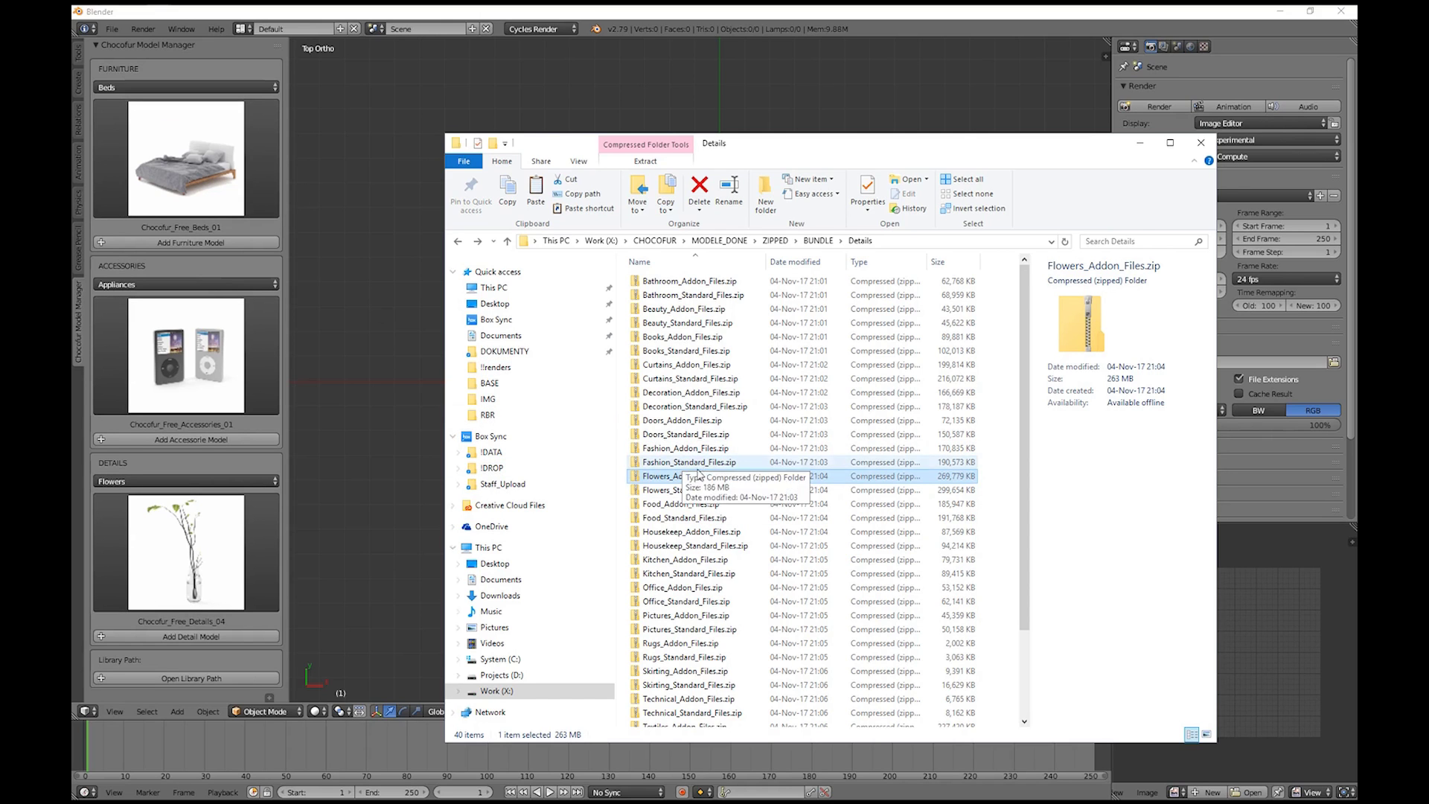
right_click(673, 480)
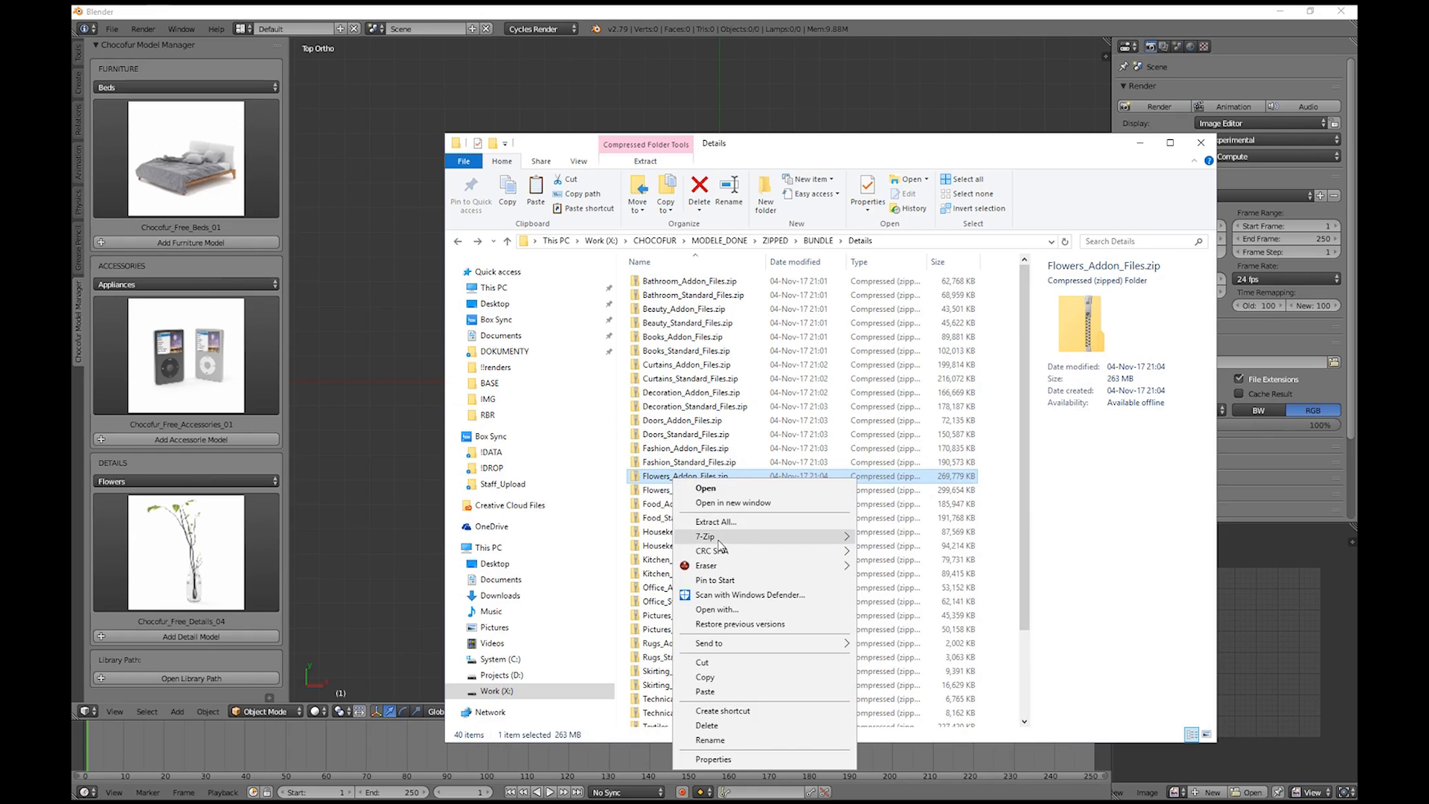
mouse_move(717, 537)
left_click(898, 596)
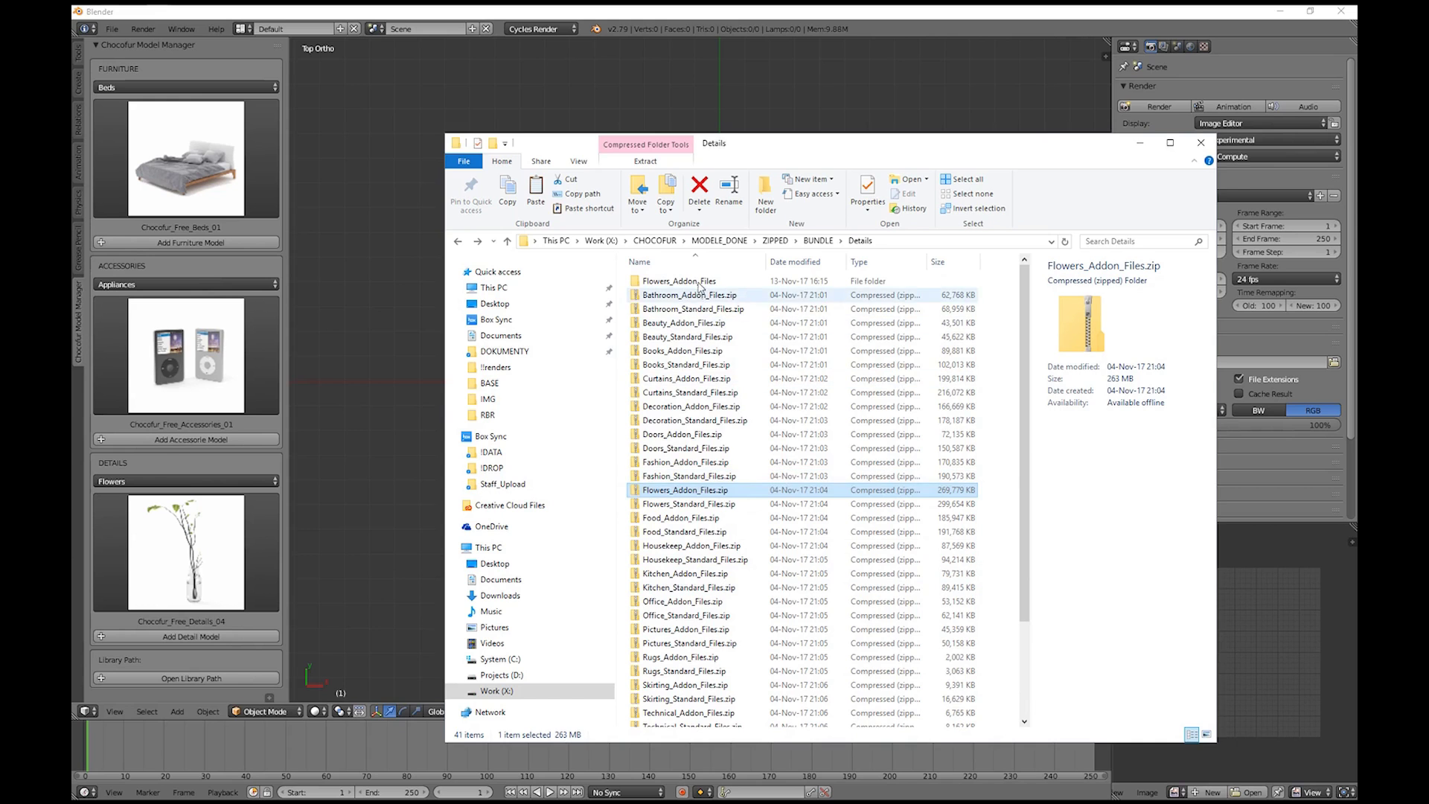
- Open the Flowers_Addon_Files folder, then return to Blender
left_click(700, 282)
double_click(700, 282)
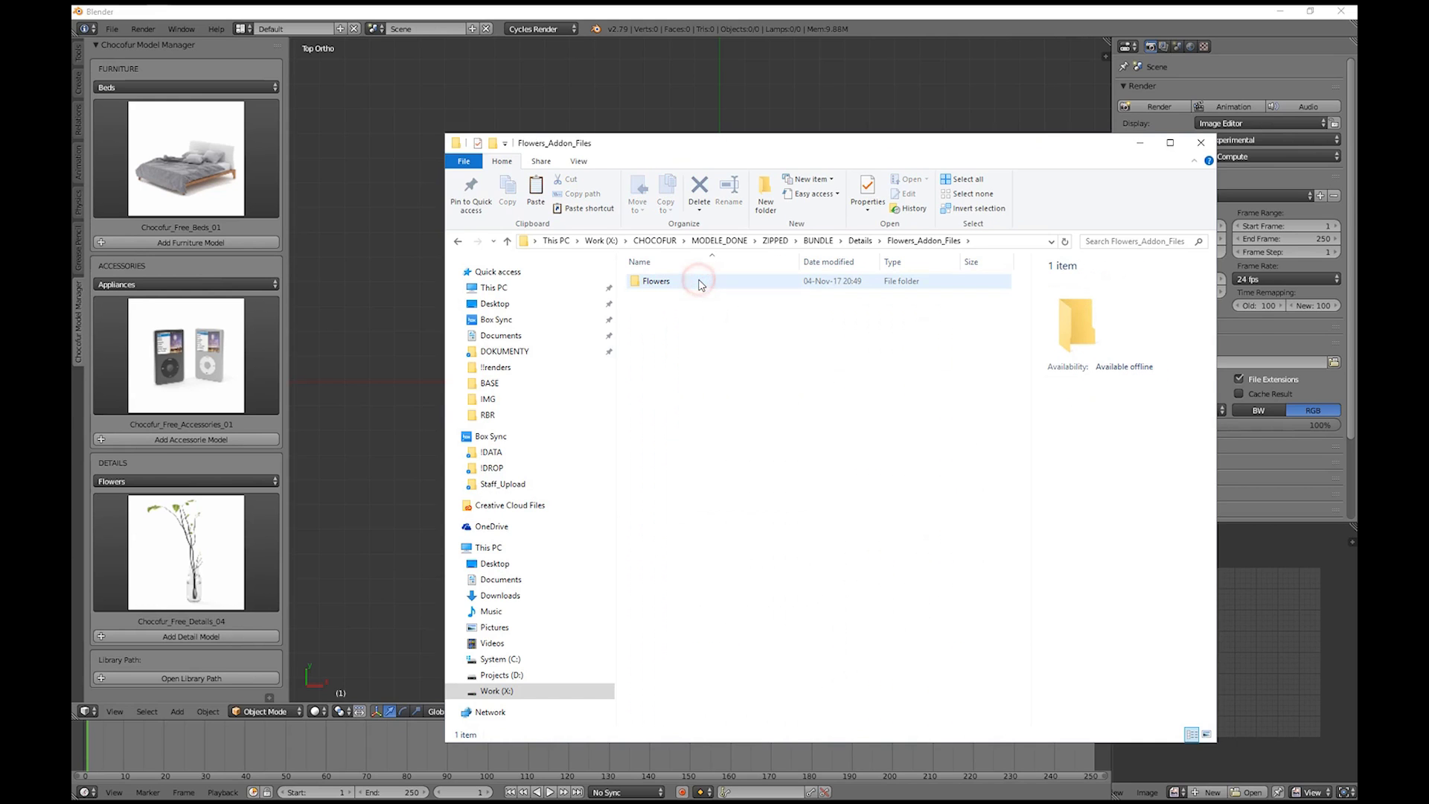
left_click(647, 22)
- Open the add-on's Models\Details folder in File Explorer
left_click(206, 681)
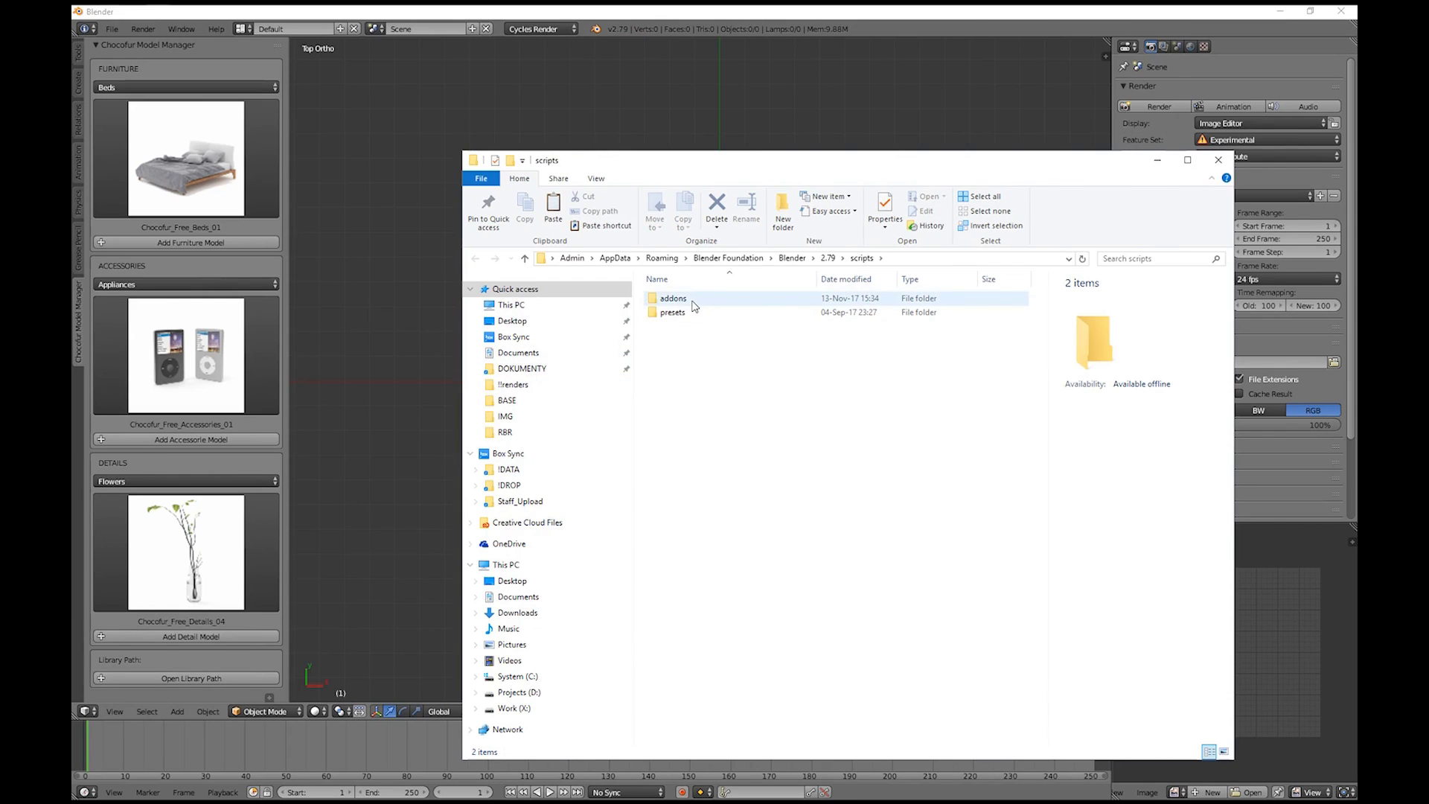
double_click(692, 302)
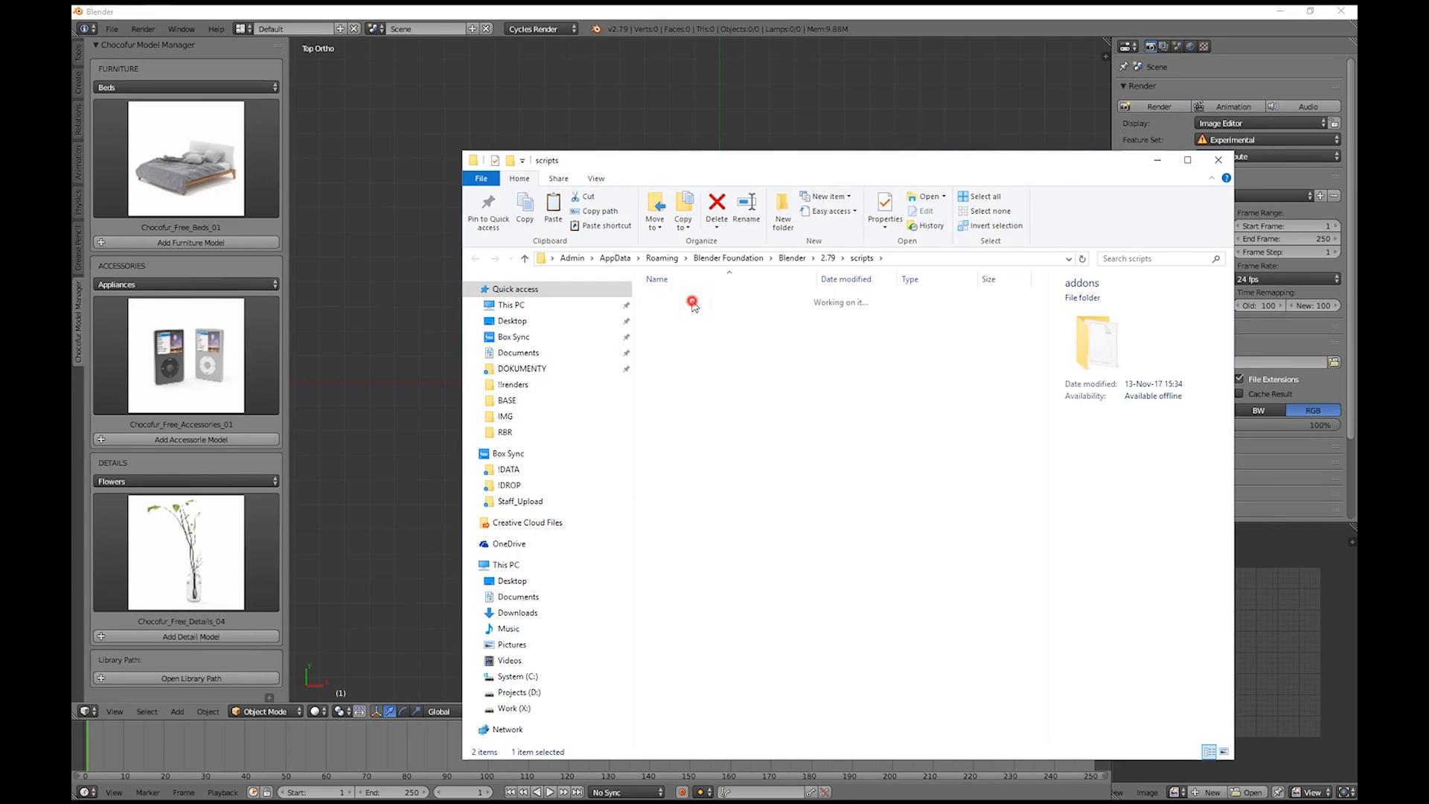
double_click(694, 312)
double_click(694, 314)
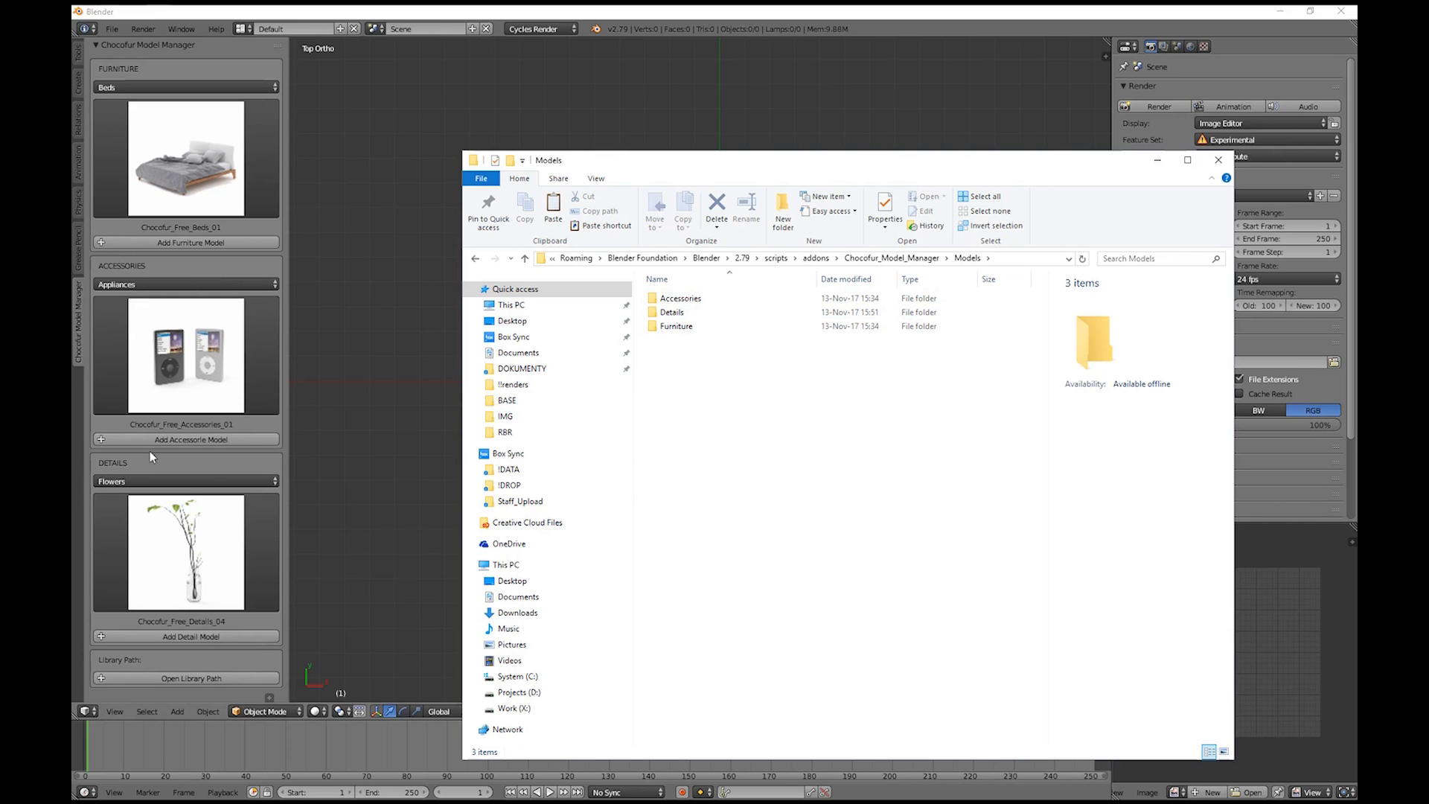
double_click(673, 313)
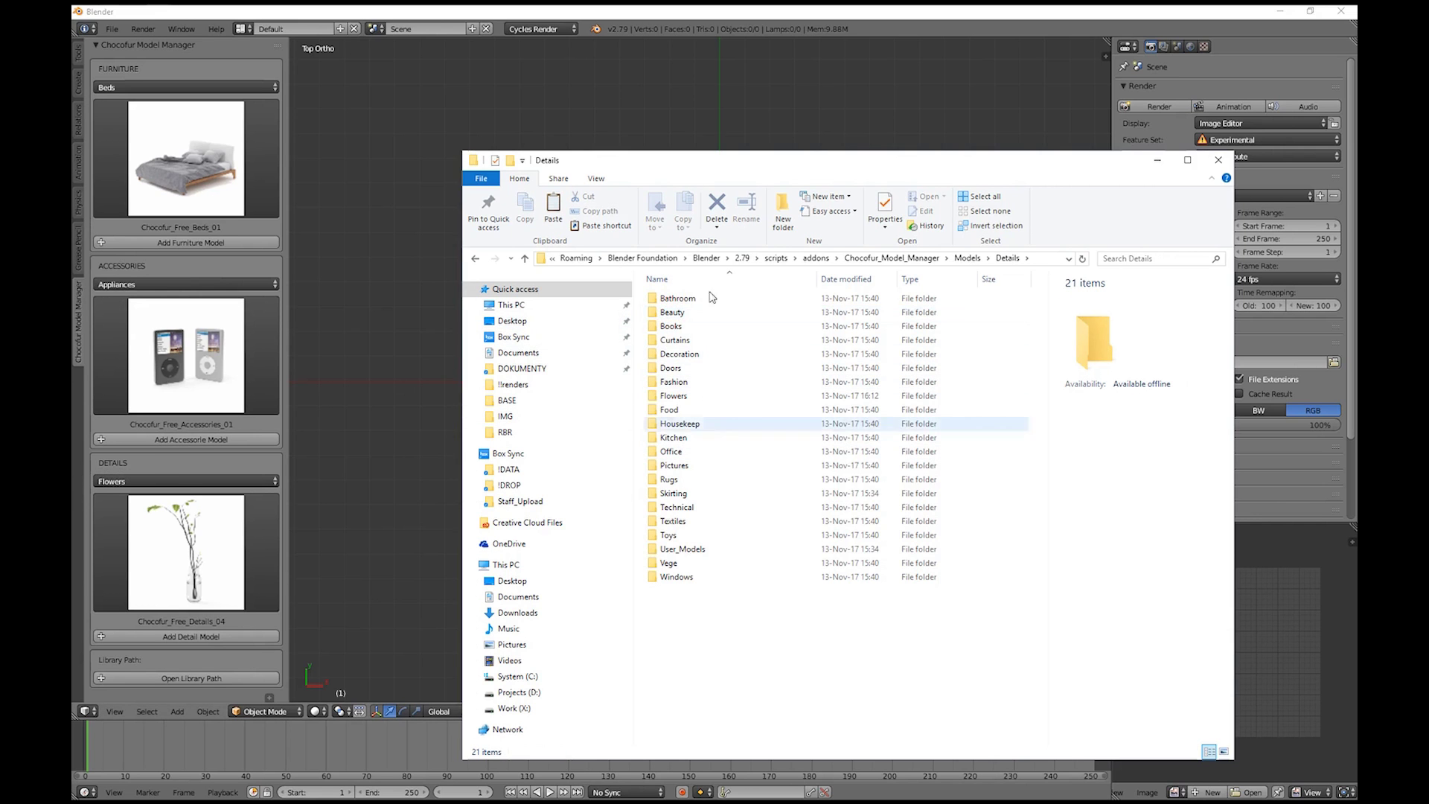
left_click_drag(807, 159, 457, 164)
- Copy the Flowers folder into Details, replacing the existing files in the destination
key("alt+Tab")
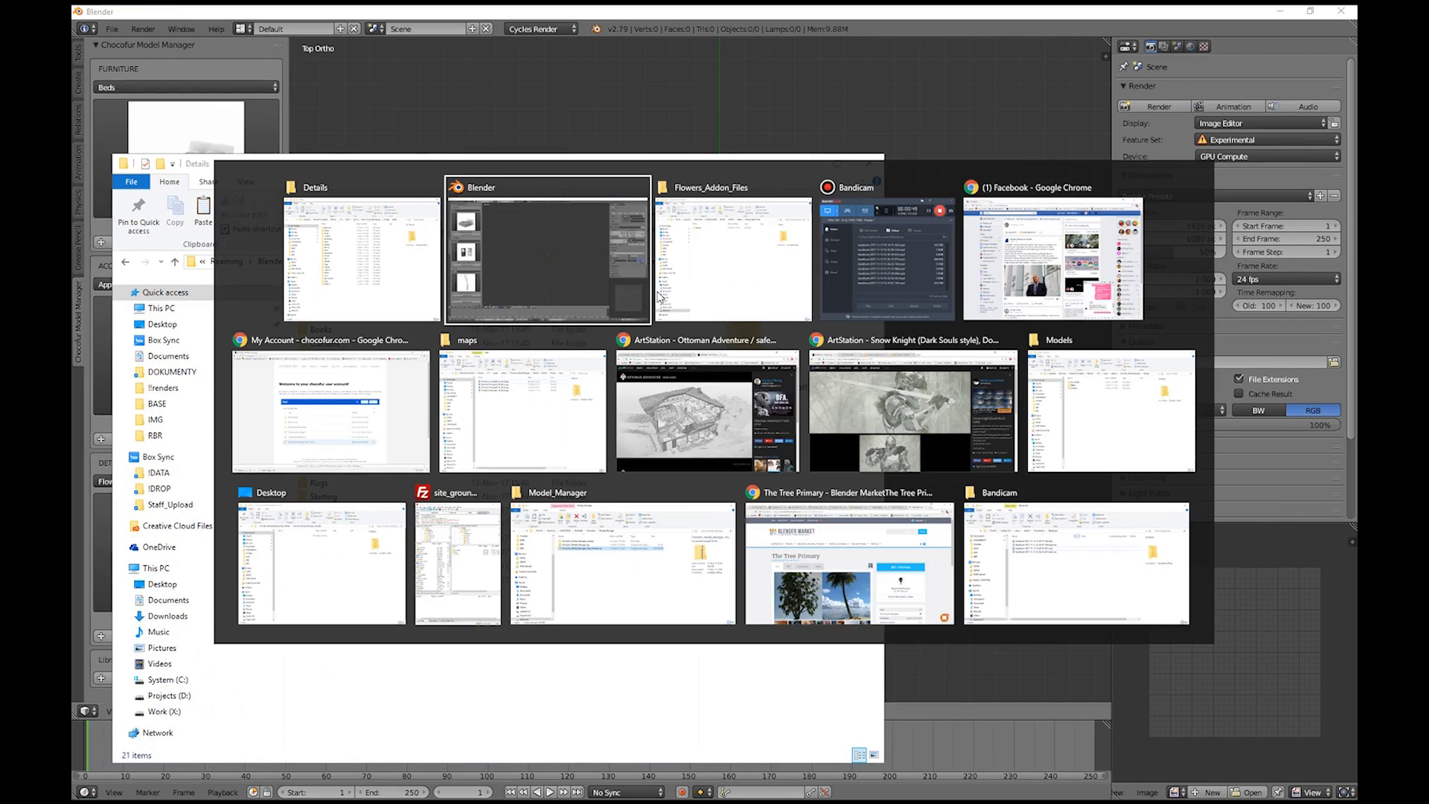
key("alt+Tab")
left_click_drag(647, 146, 799, 176)
left_click_drag(809, 311, 456, 664)
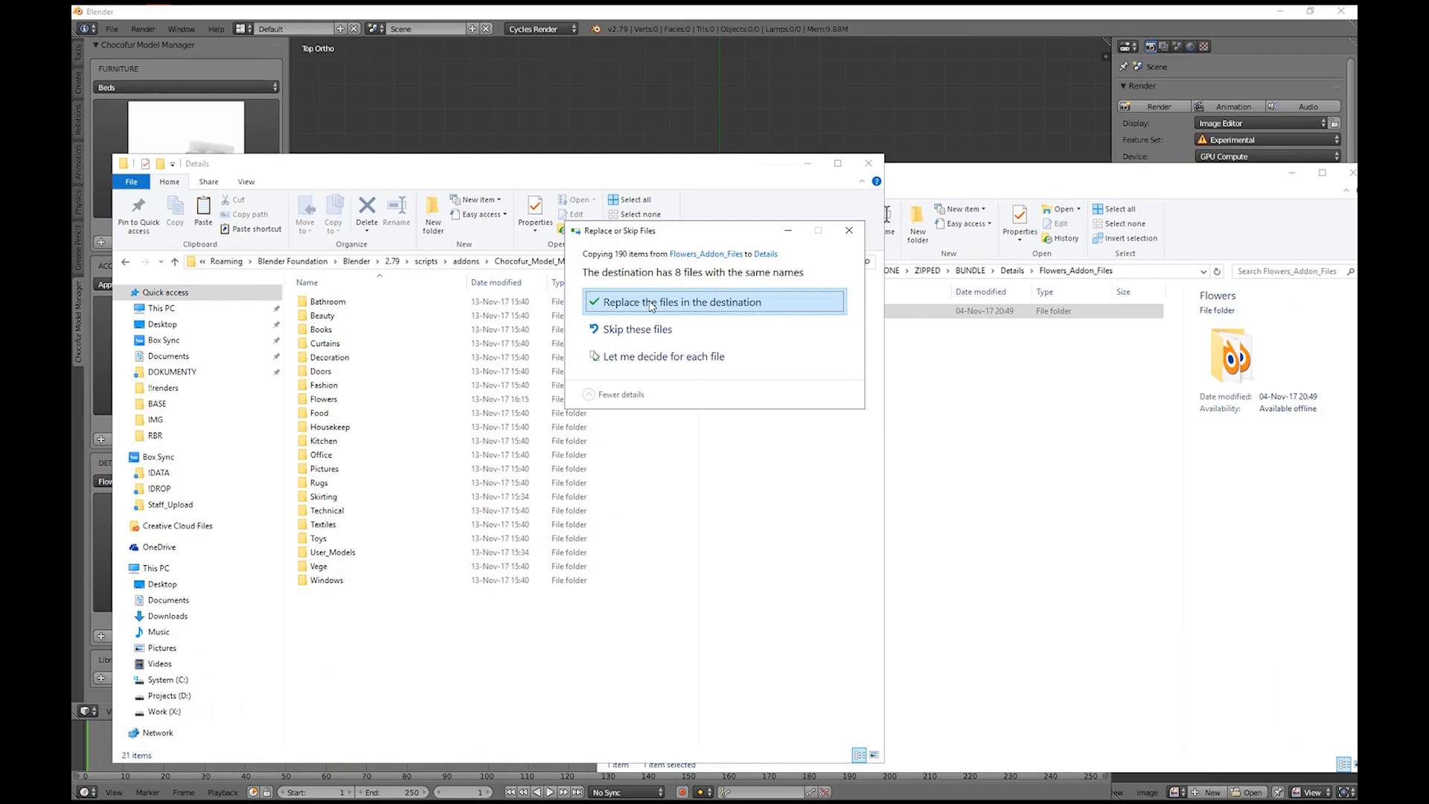
left_click(656, 304)
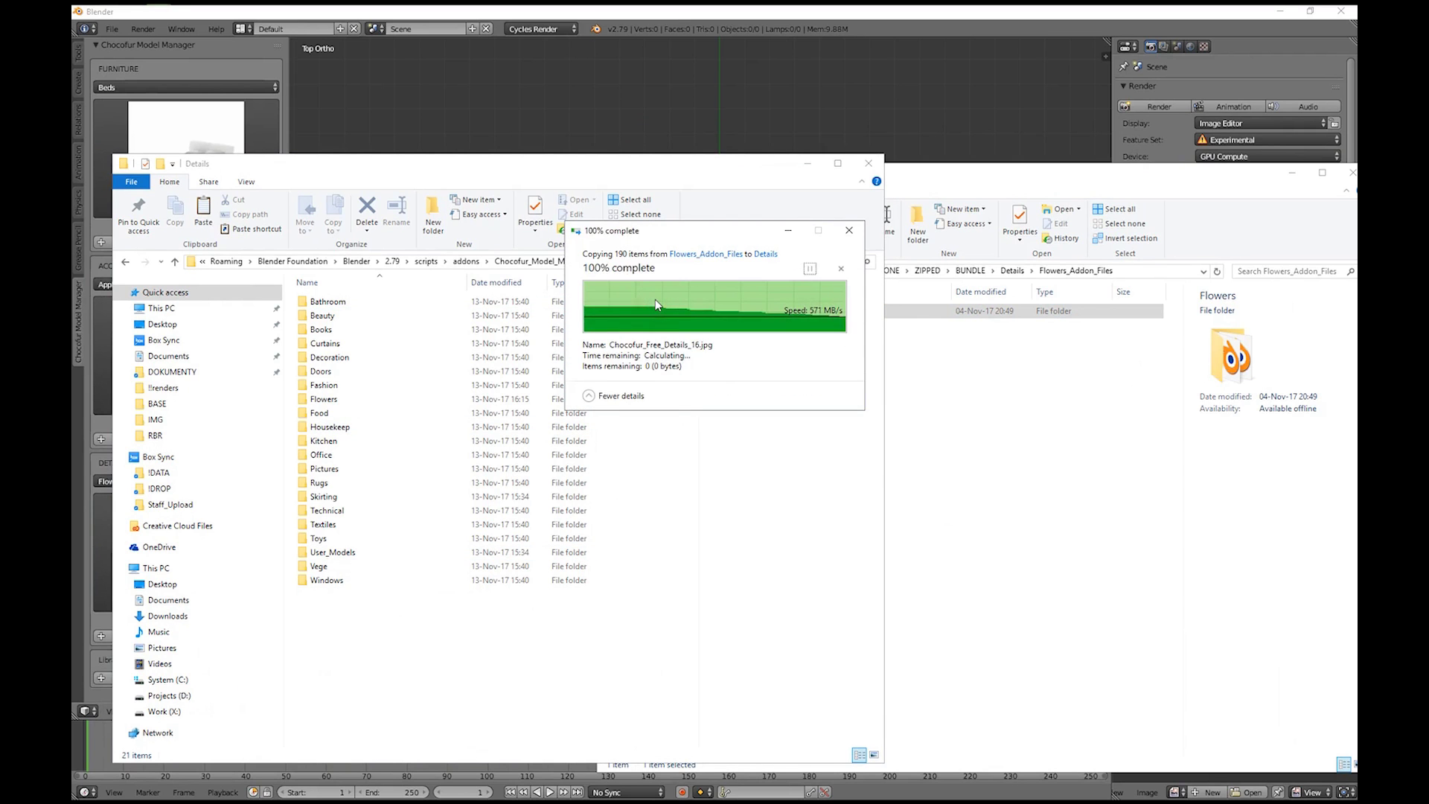
left_click_drag(539, 164, 582, 176)
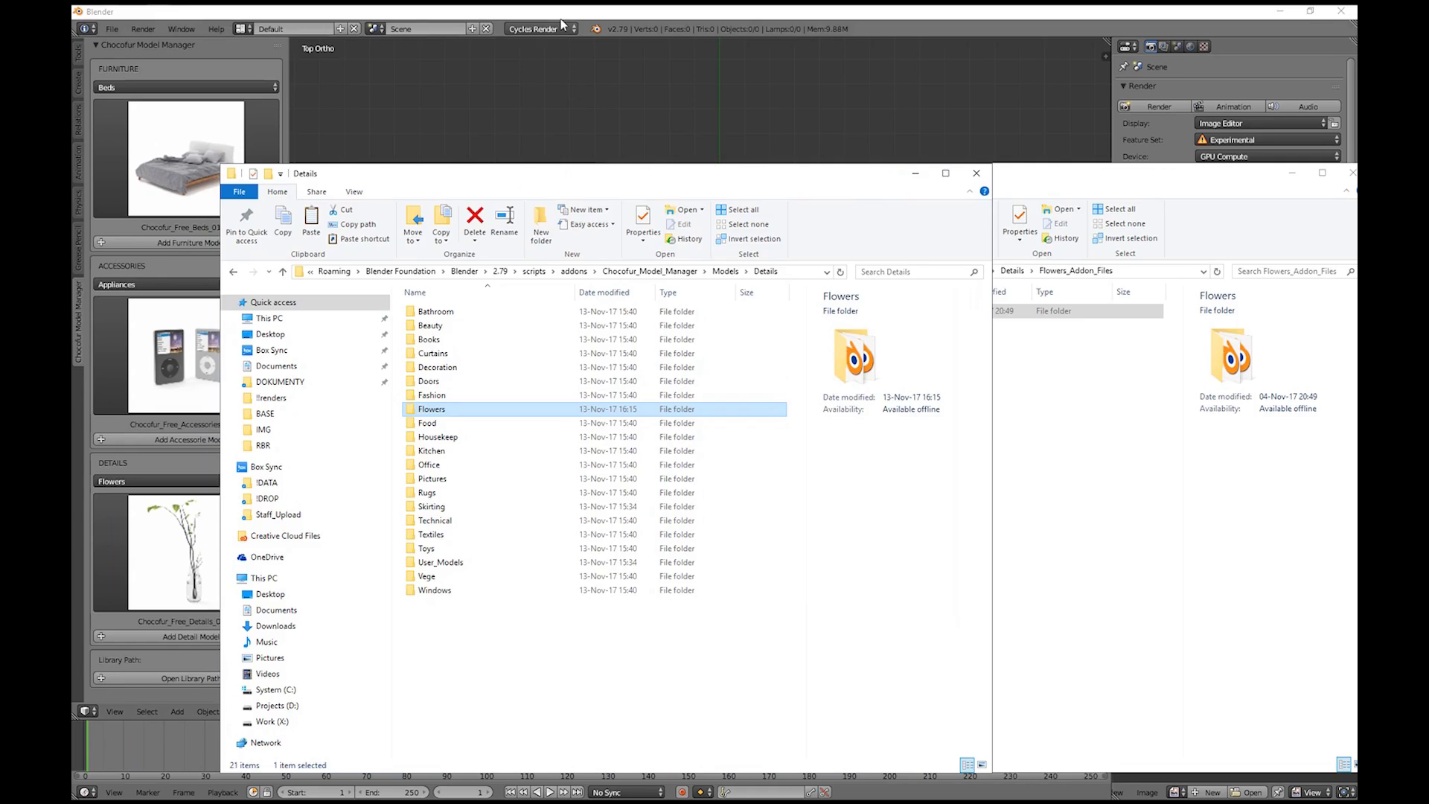
- Back in Blender, set the Details library category to Flowers
left_click(537, 42)
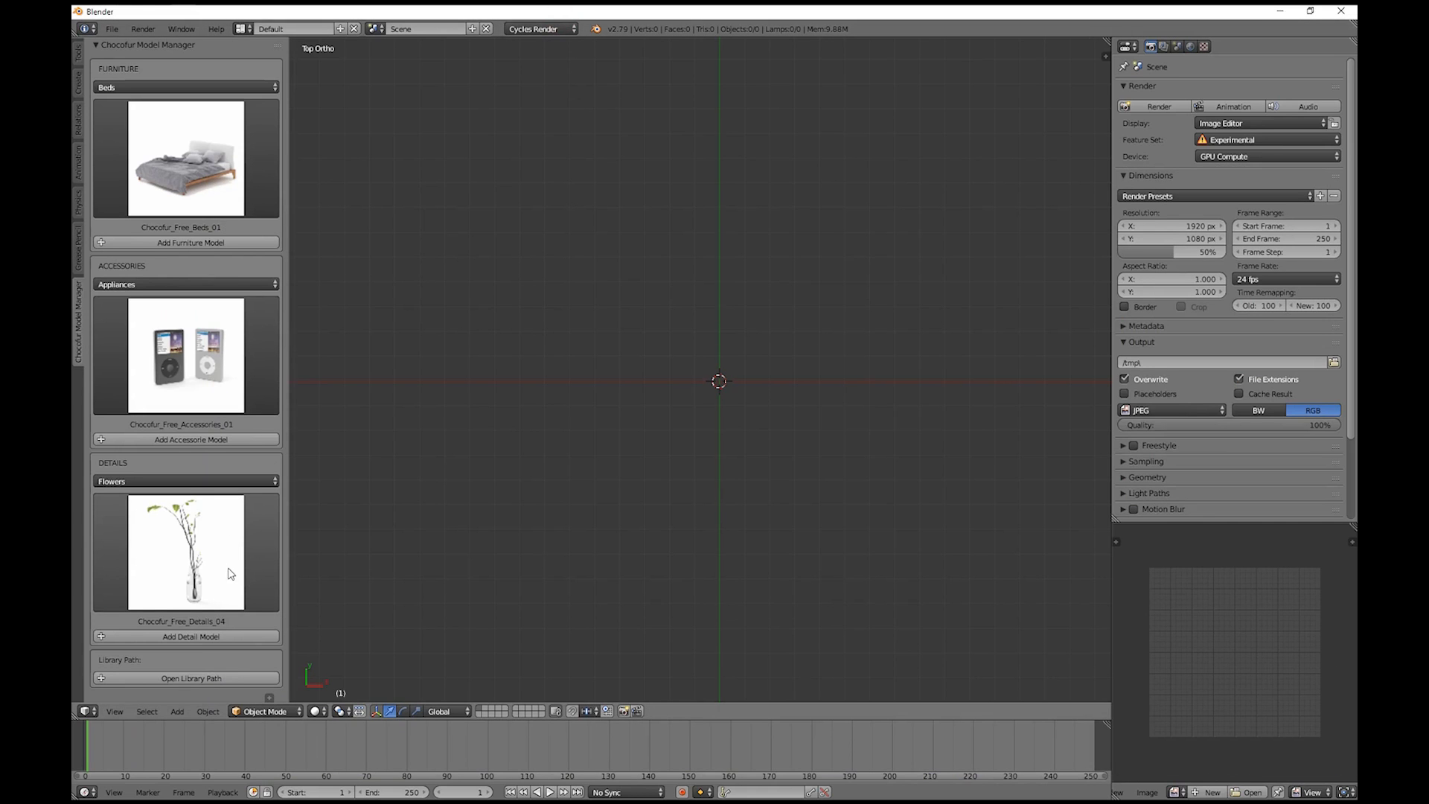
left_click(224, 481)
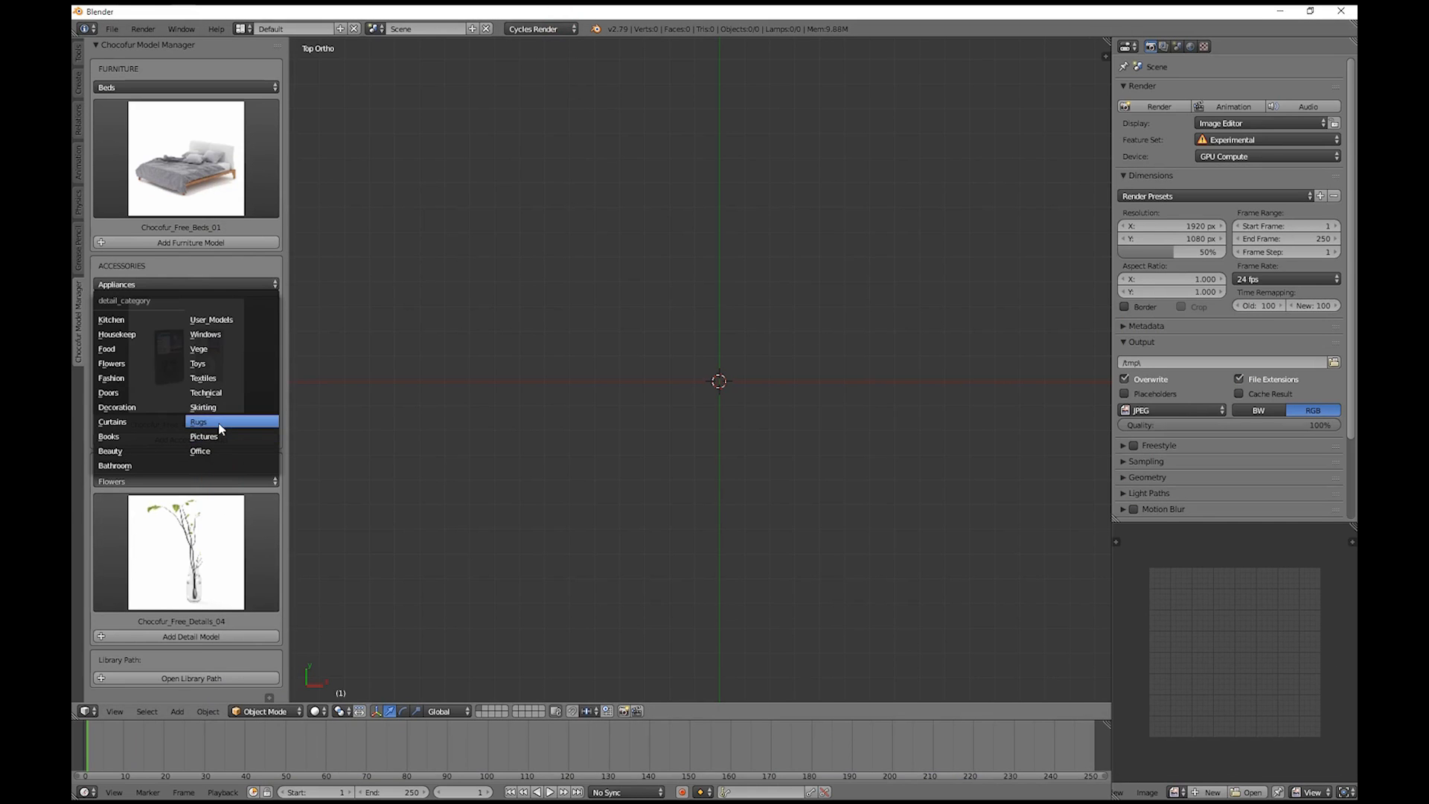
left_click(201, 421)
left_click(211, 484)
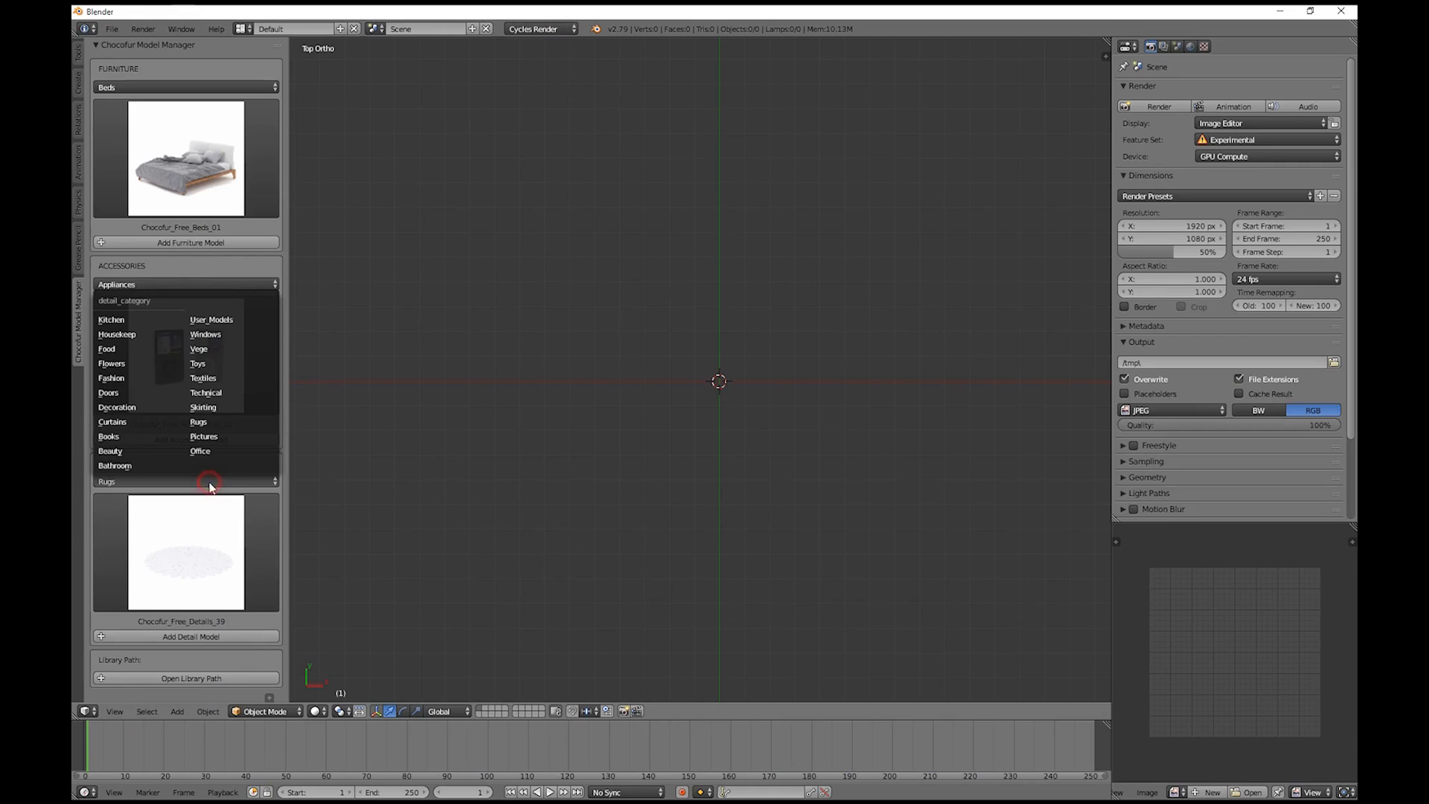
left_click(143, 365)
- Add the Chocofur_Flowers_28 potted plant and move it right of the origin
left_click(186, 537)
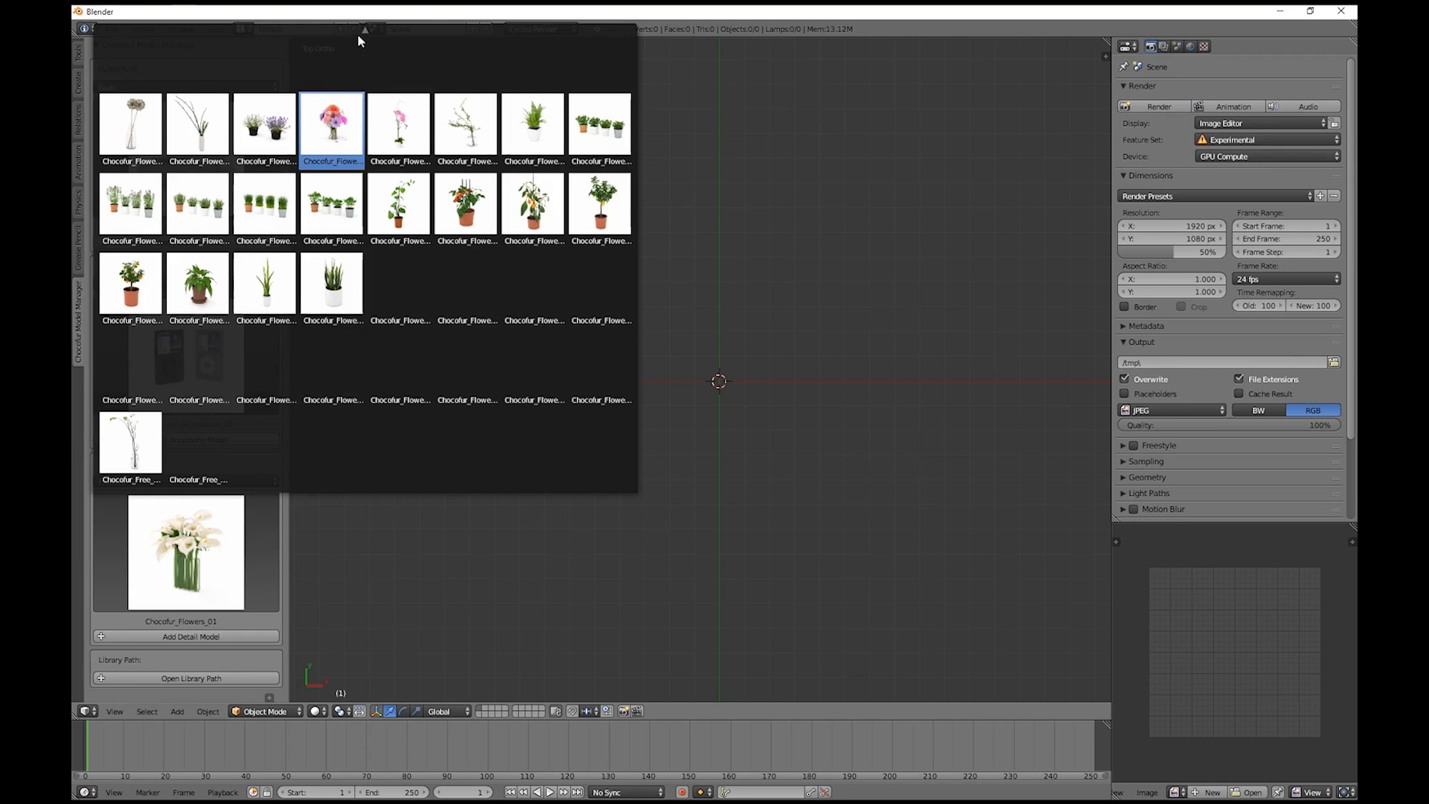
scroll(358, 33, "up", 2)
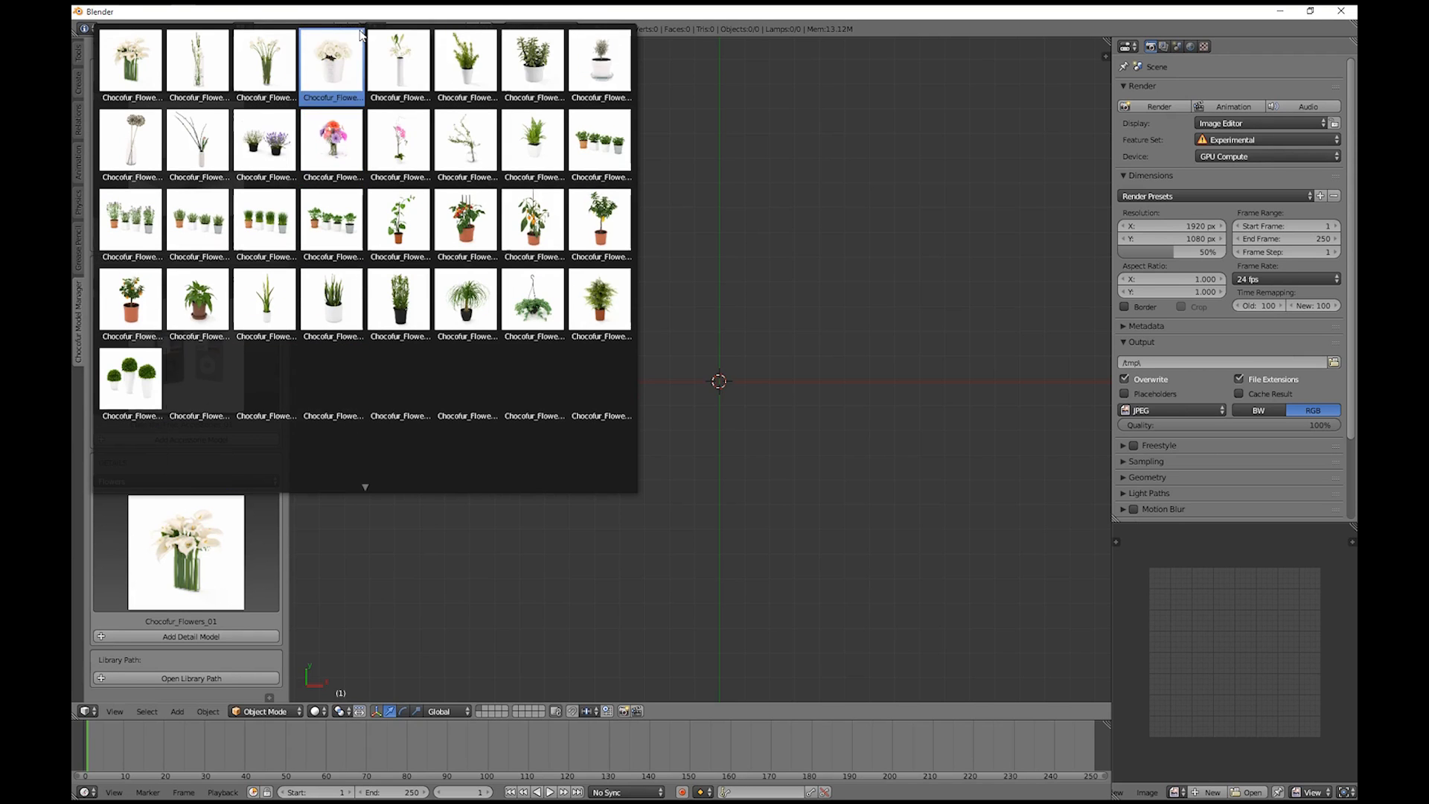
left_click(325, 300)
left_click(208, 635)
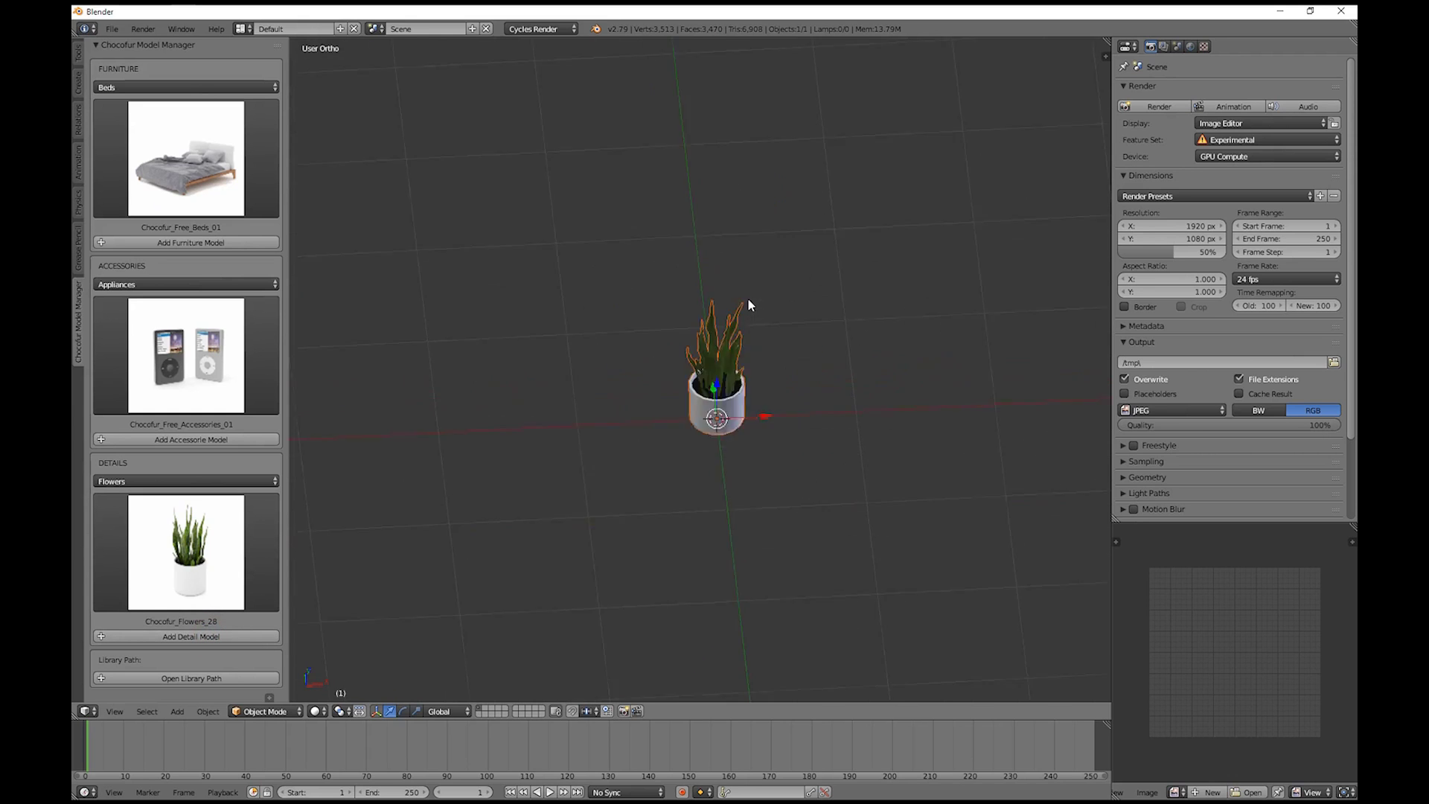
key("KP_Decimal")
scroll(762, 388, "down", 2)
key("g")
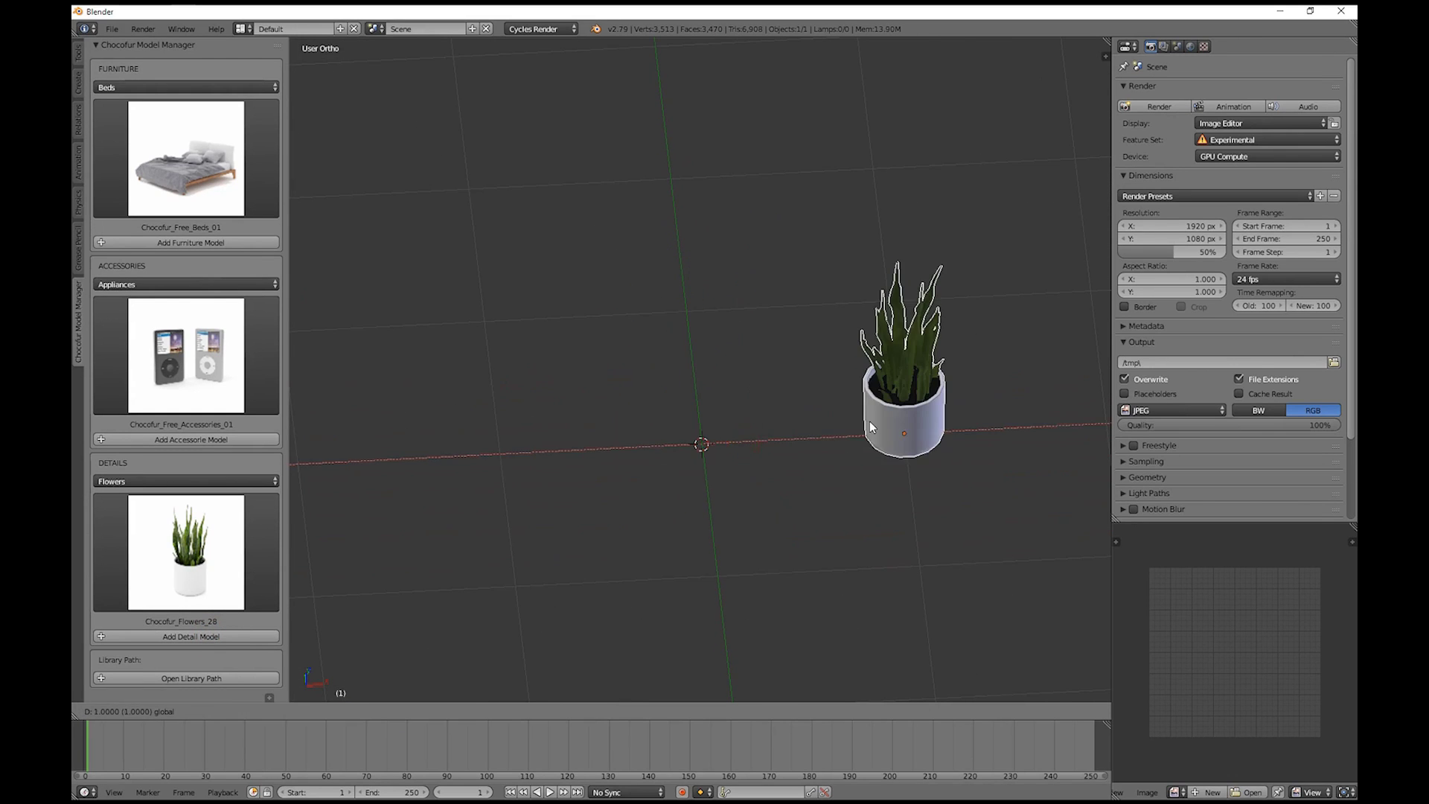
left_click(869, 421)
key("a")
- Add the Chocofur_Flowers_34 plant and move it to the left
left_click(204, 548)
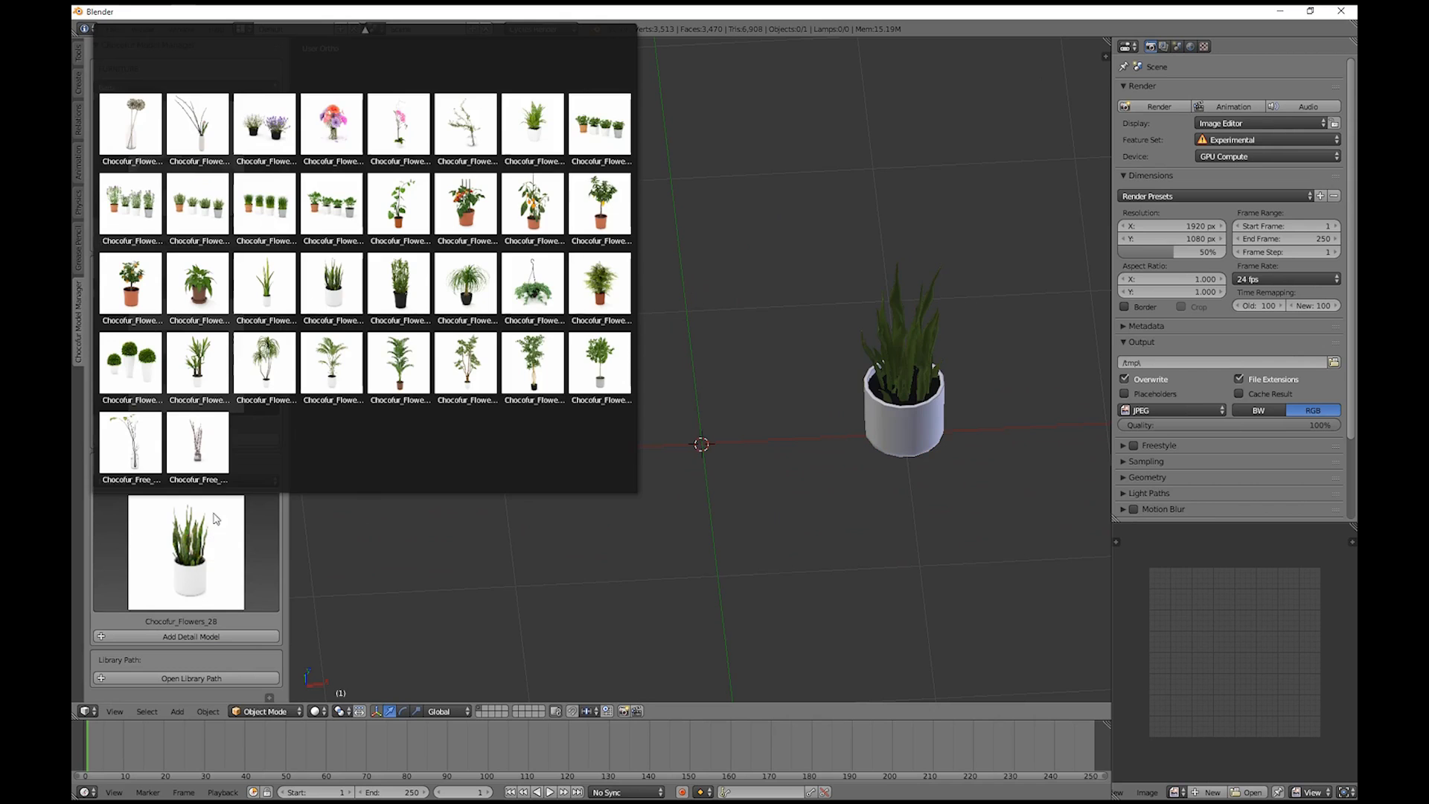
left_click(214, 370)
left_click(221, 638)
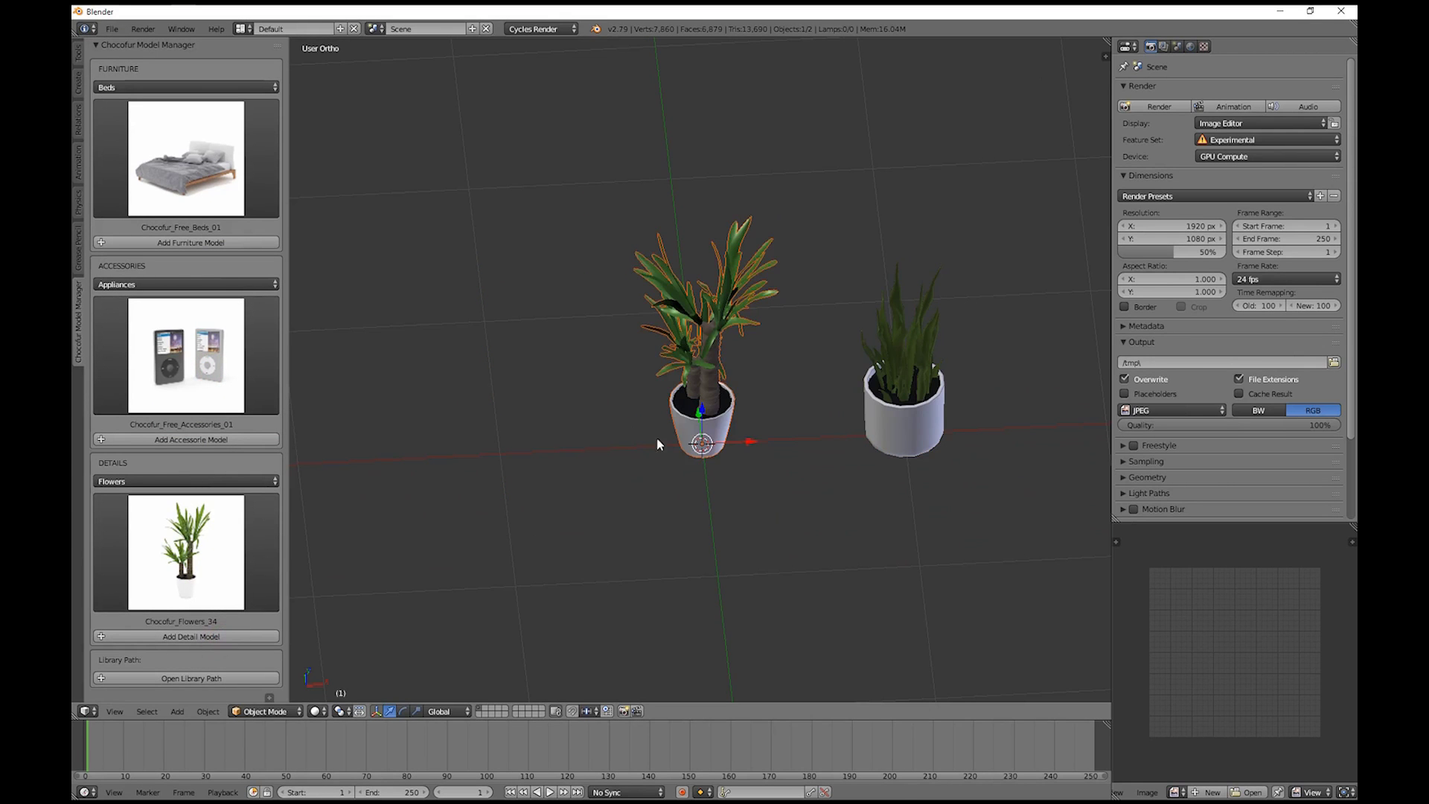
key("g")
left_click(629, 449)
key("a")
- Add a palm plant from the Flowers library to the scene
left_click(215, 534)
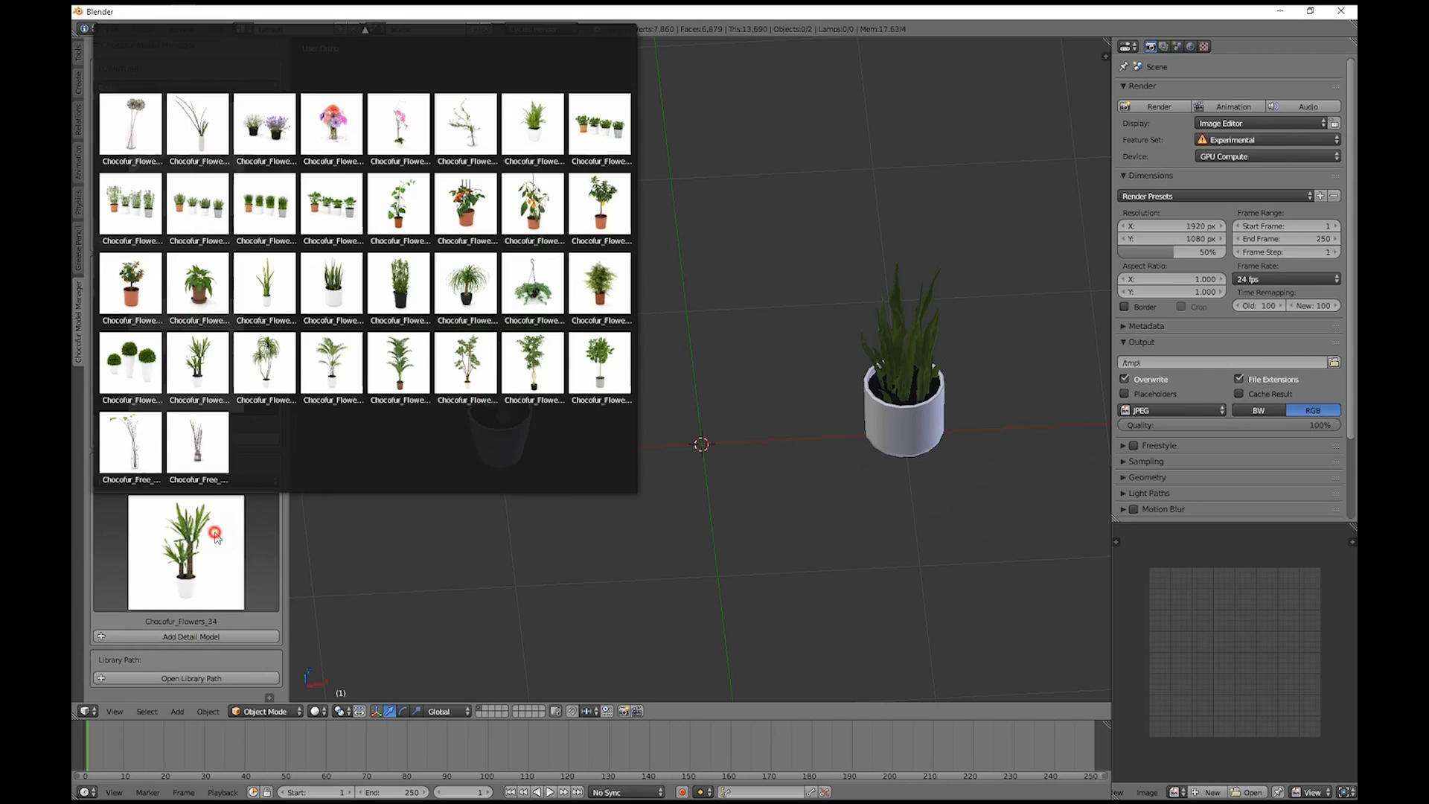
left_click(347, 376)
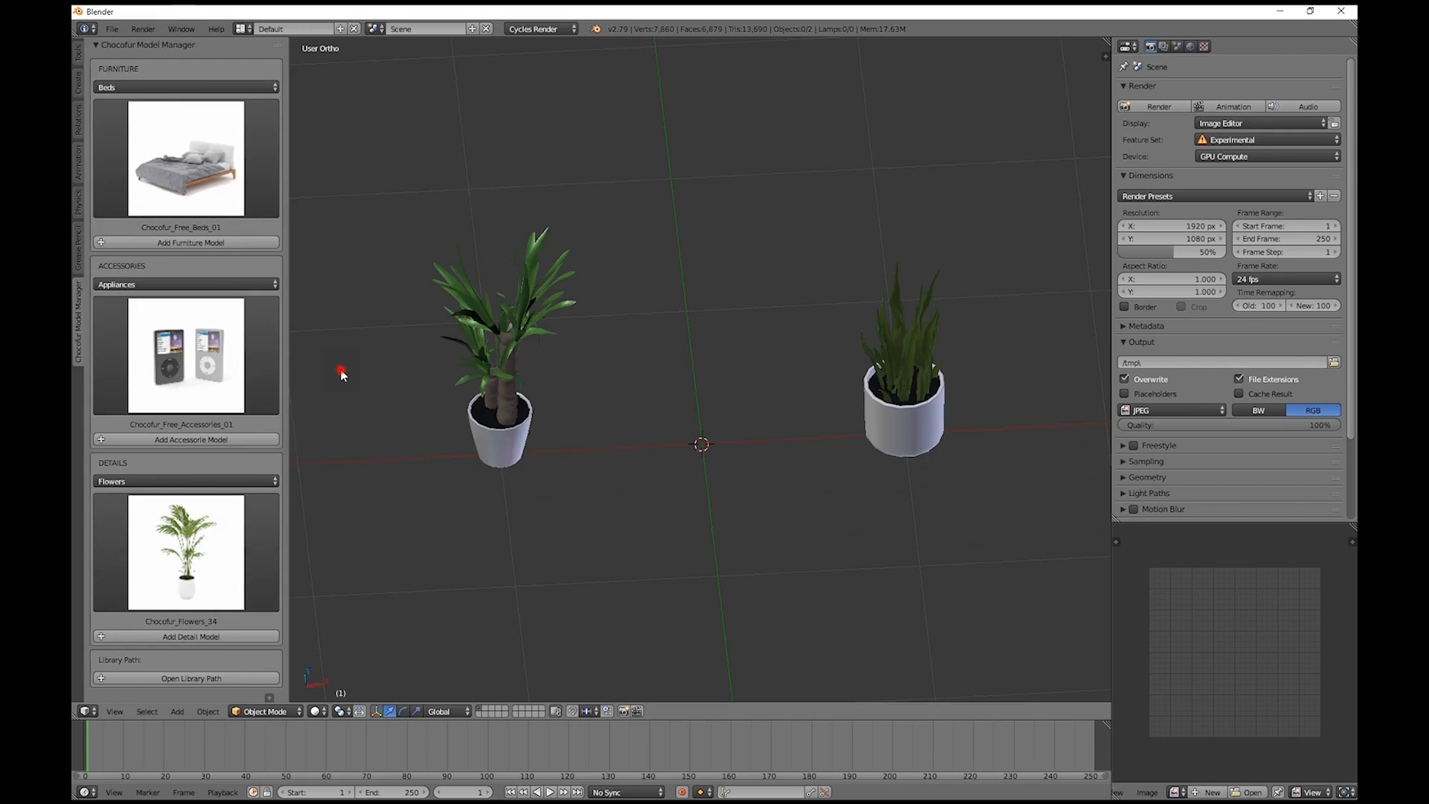
left_click(233, 637)
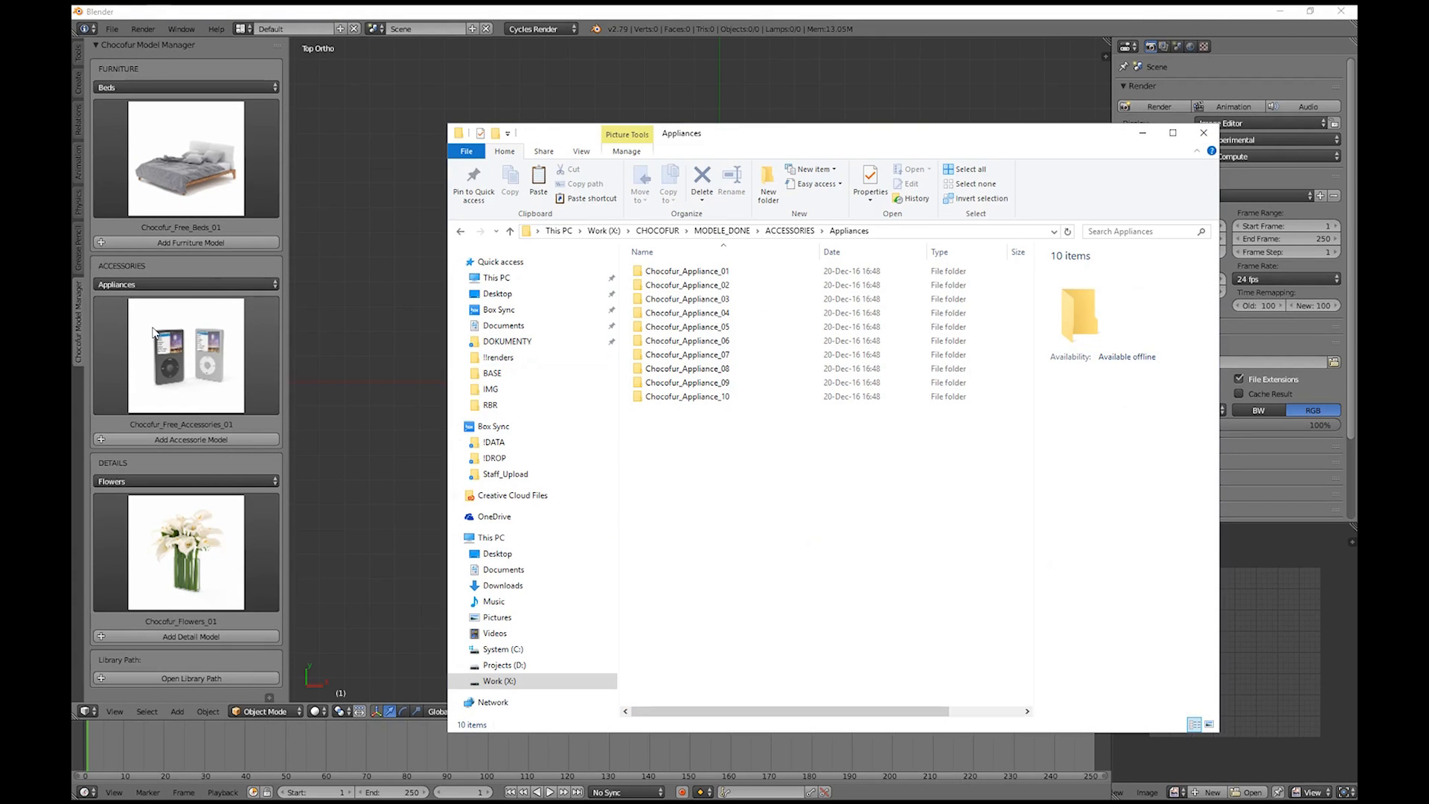
- Open scripts\addons\Chocofur_Model_Manager\Models\Accessories\Appliances beside the purchased X: Appliances window
left_click(172, 679)
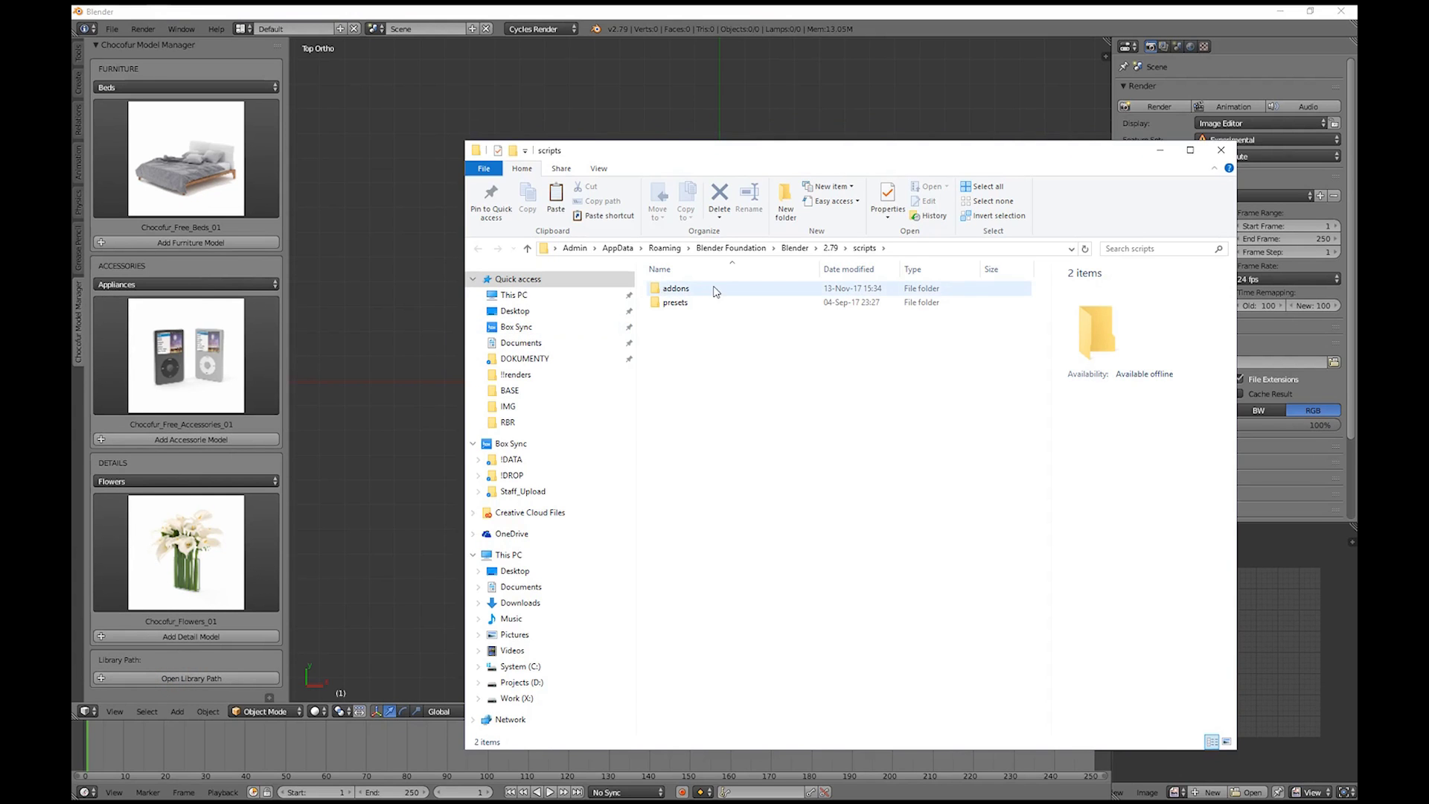
double_click(713, 289)
double_click(708, 302)
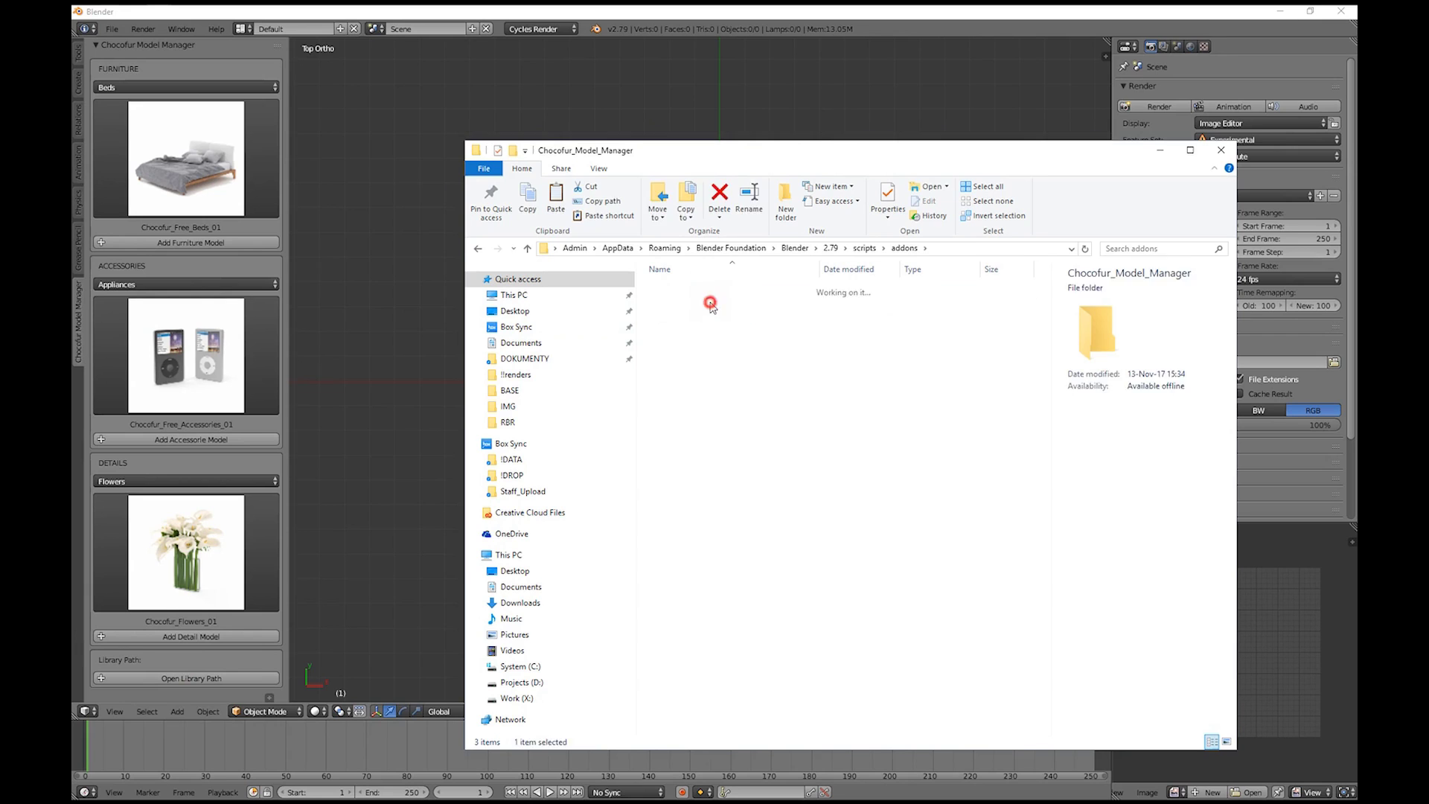
double_click(707, 304)
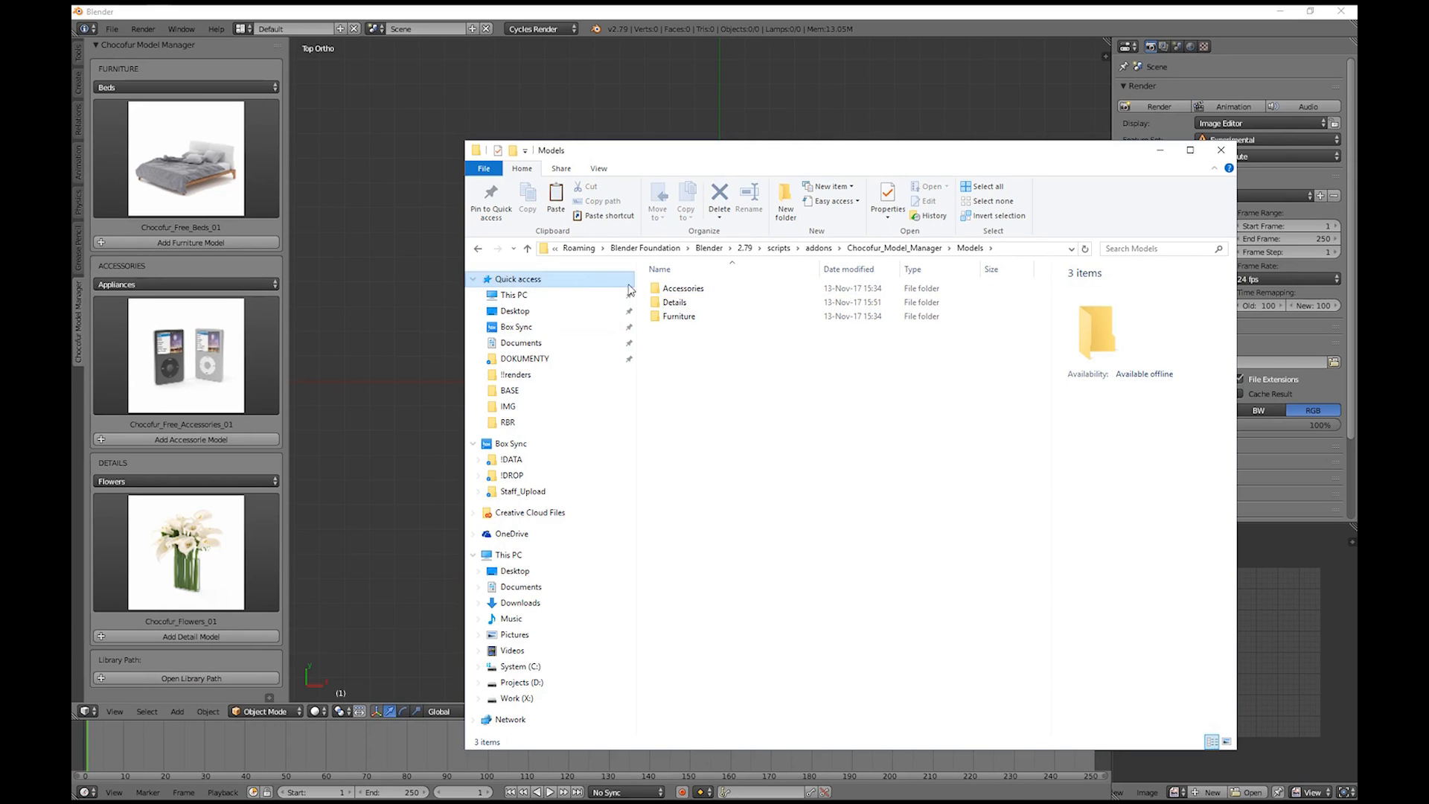
double_click(689, 289)
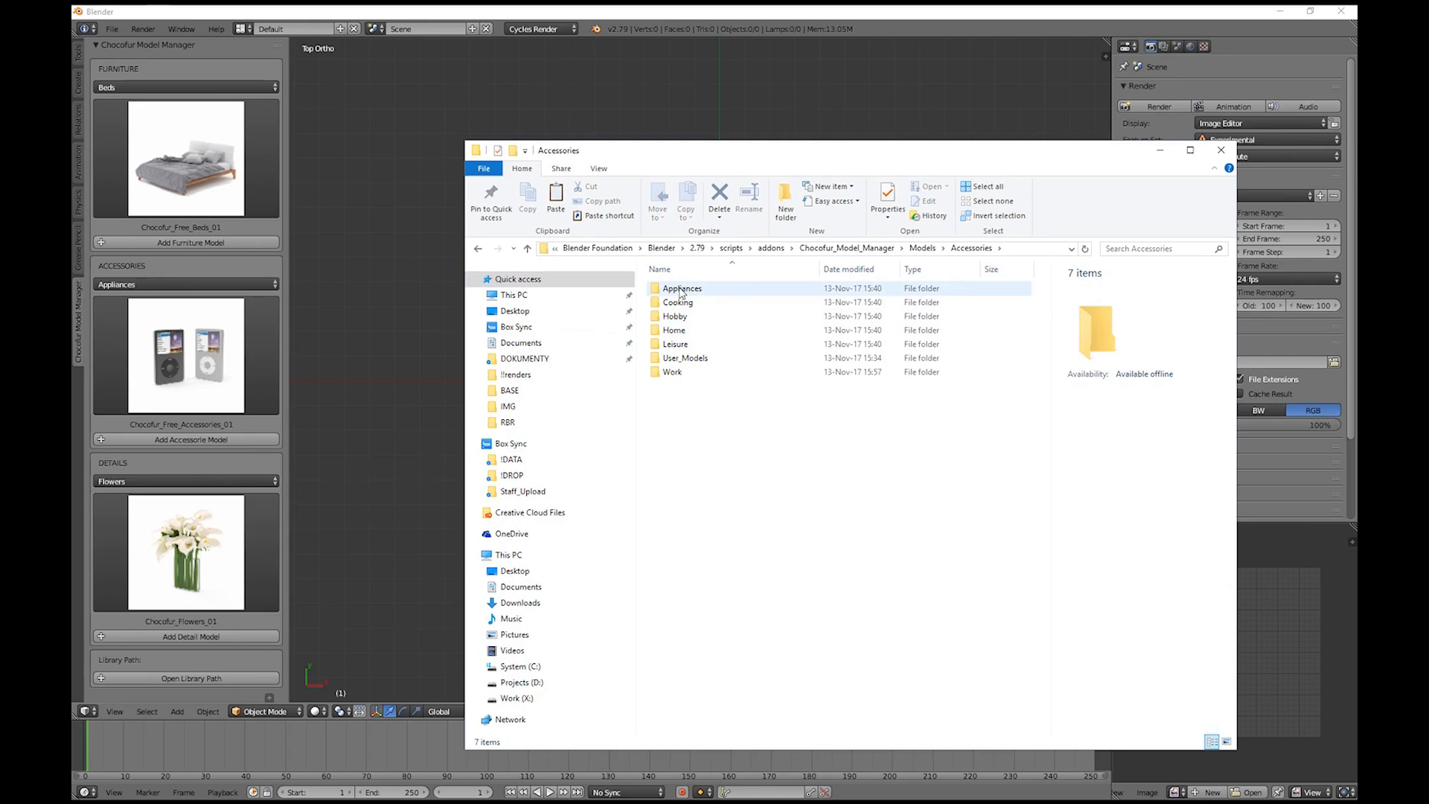
double_click(680, 291)
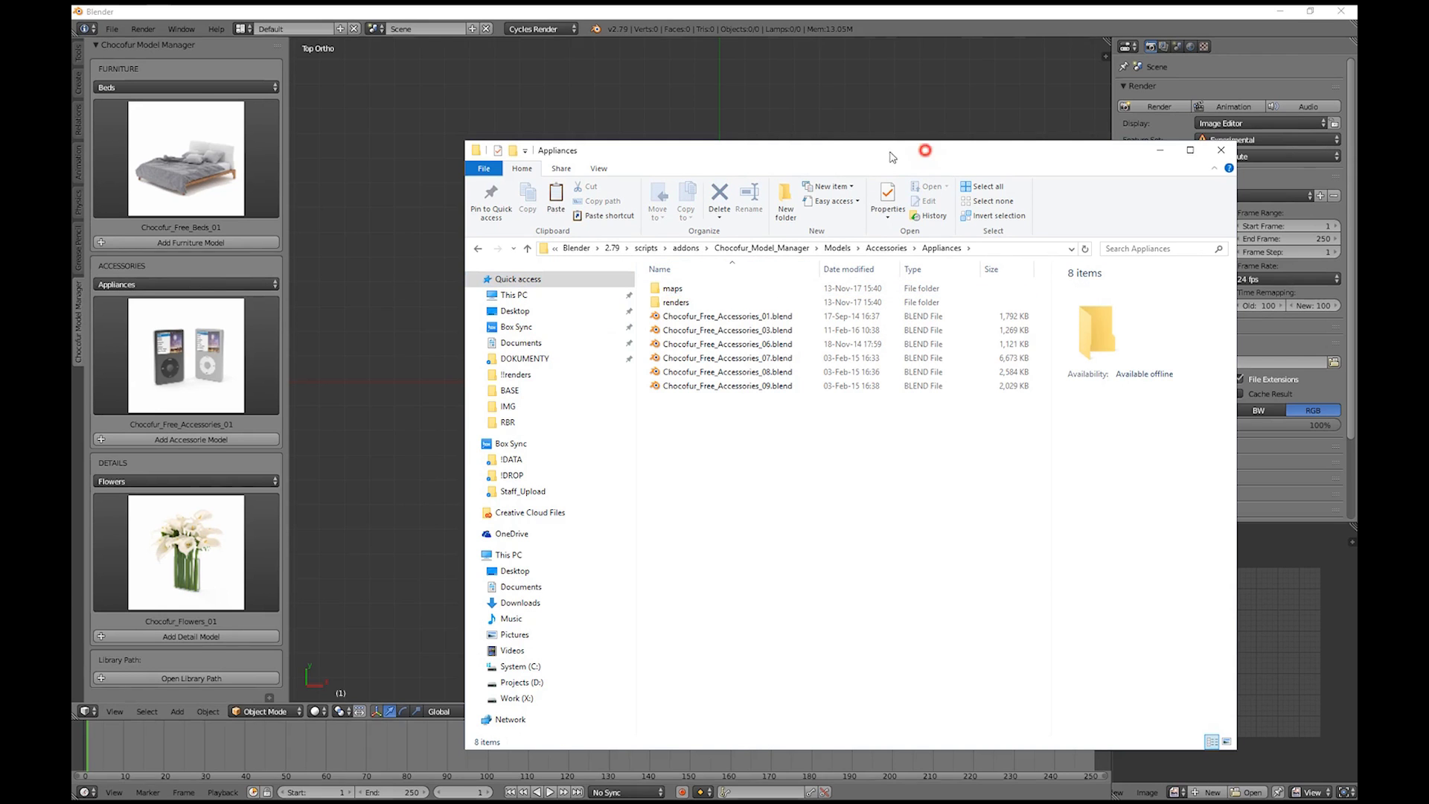
left_click_drag(892, 158, 869, 134)
key("alt+Tab")
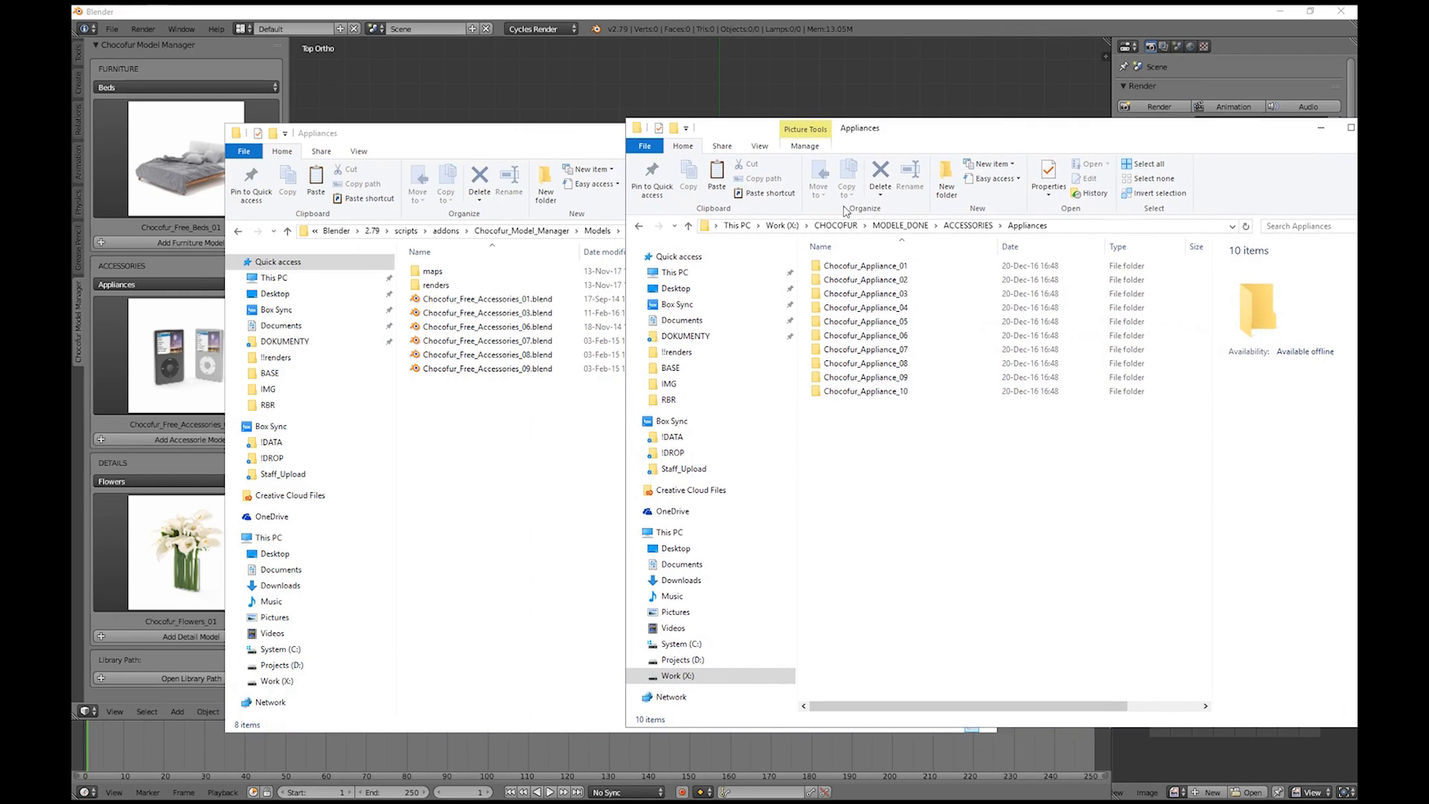
- Copy Chocofur_Appliance_01.blend with its maps and renders folders into the add-on's Appliances folder
double_click(914, 268)
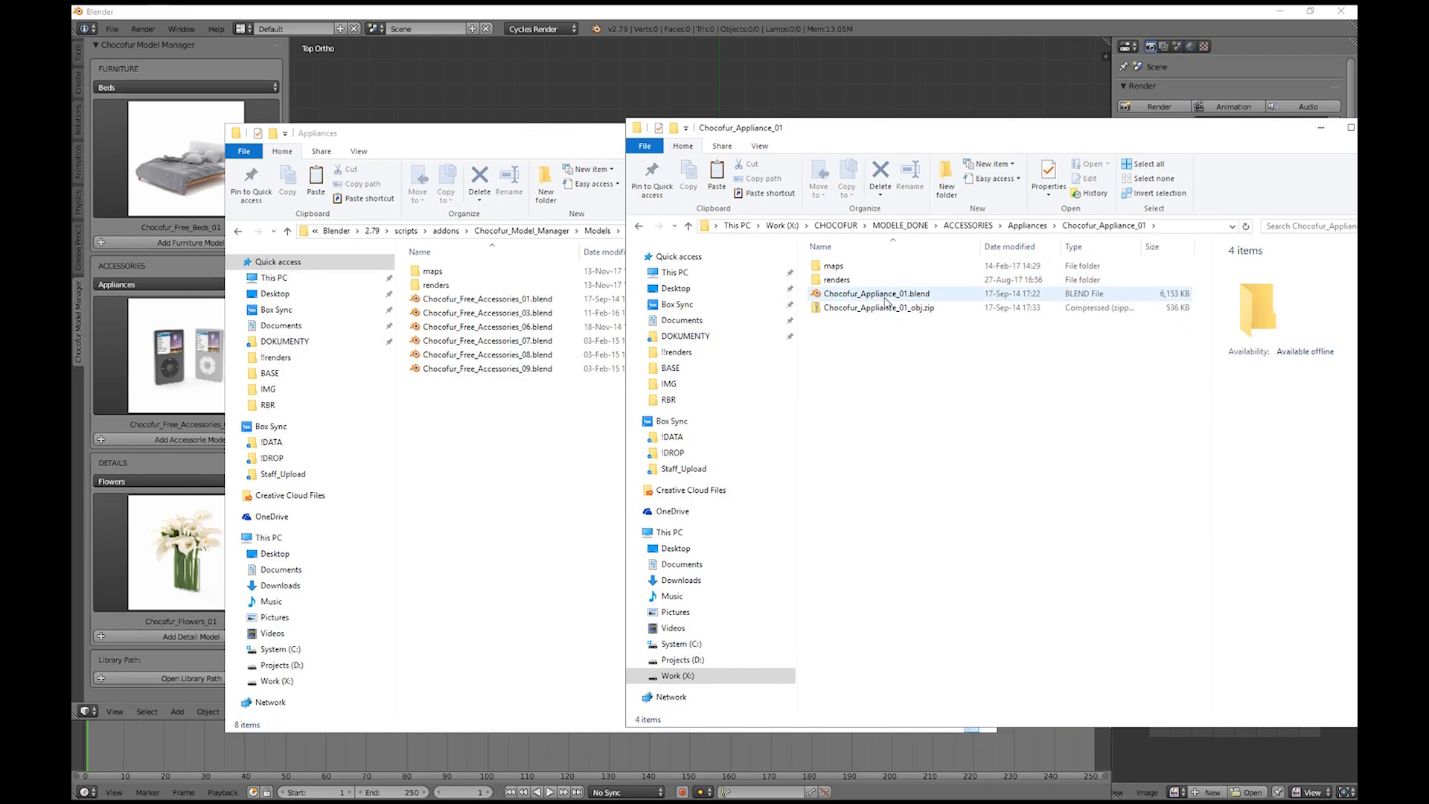
left_click(885, 296)
left_click(879, 268, "shift")
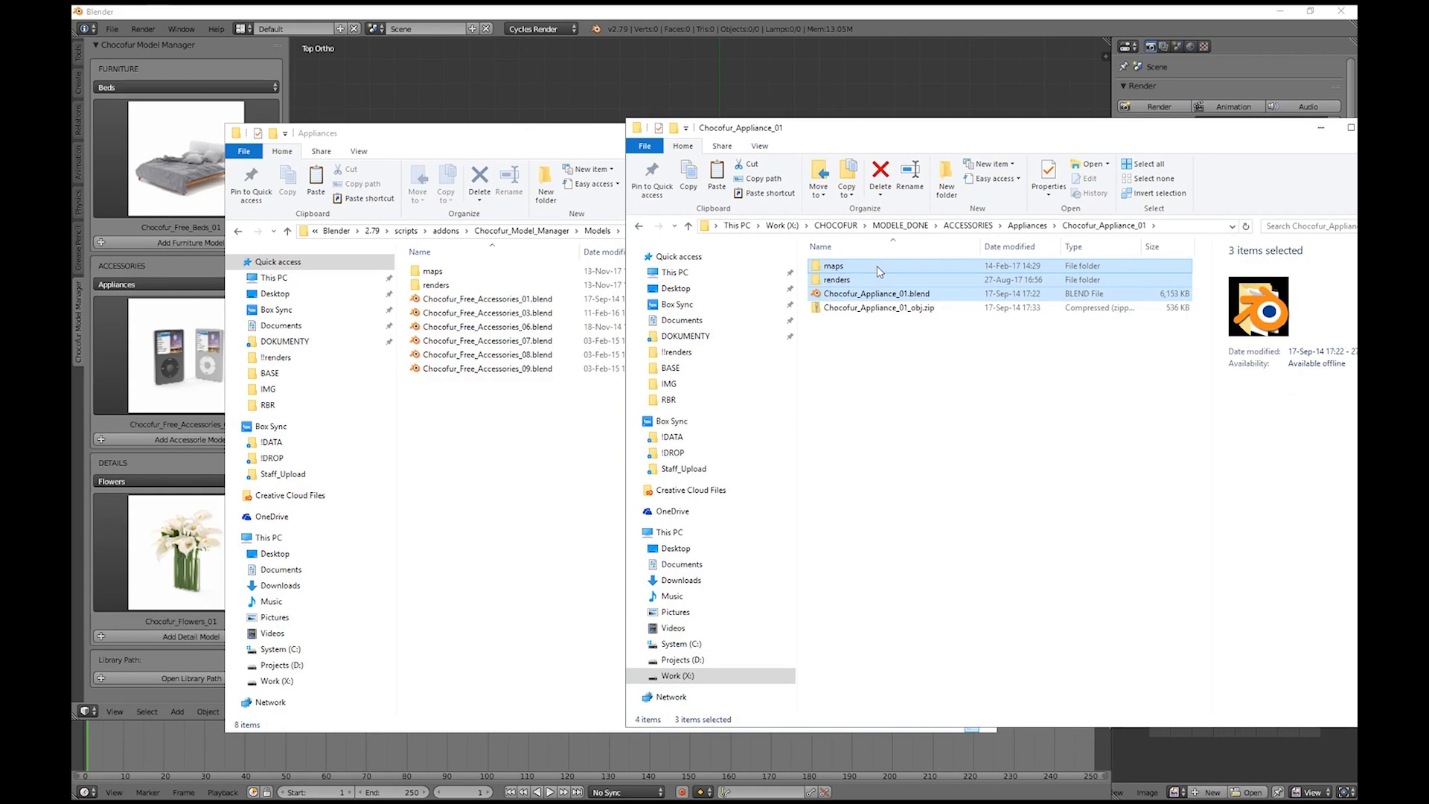
right_click_drag(879, 274, 521, 475)
left_click(569, 526)
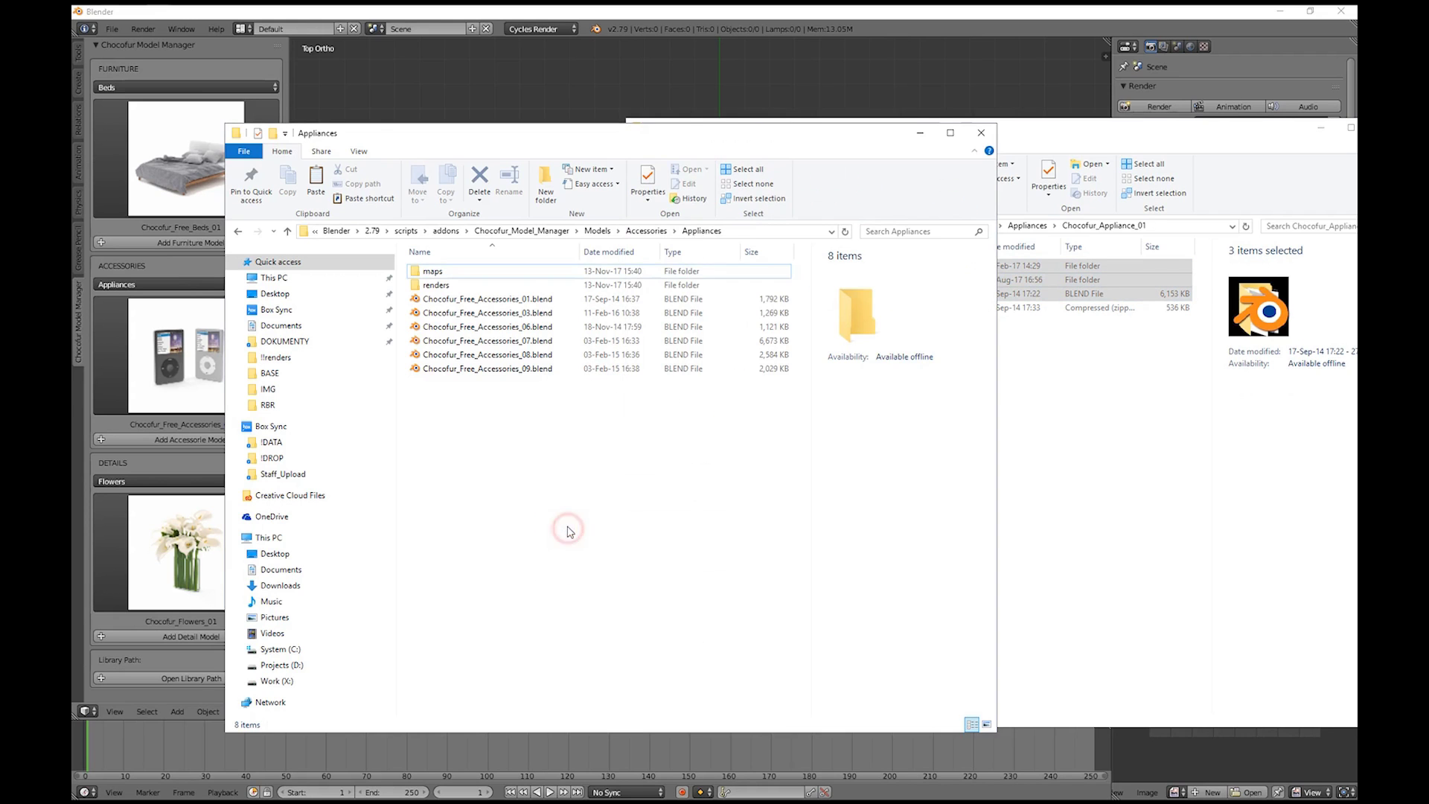
left_click(521, 475)
- Compare the copied renders with the purchased Chocofur_Appliance_01 renders, selecting the extra ones
double_click(454, 286)
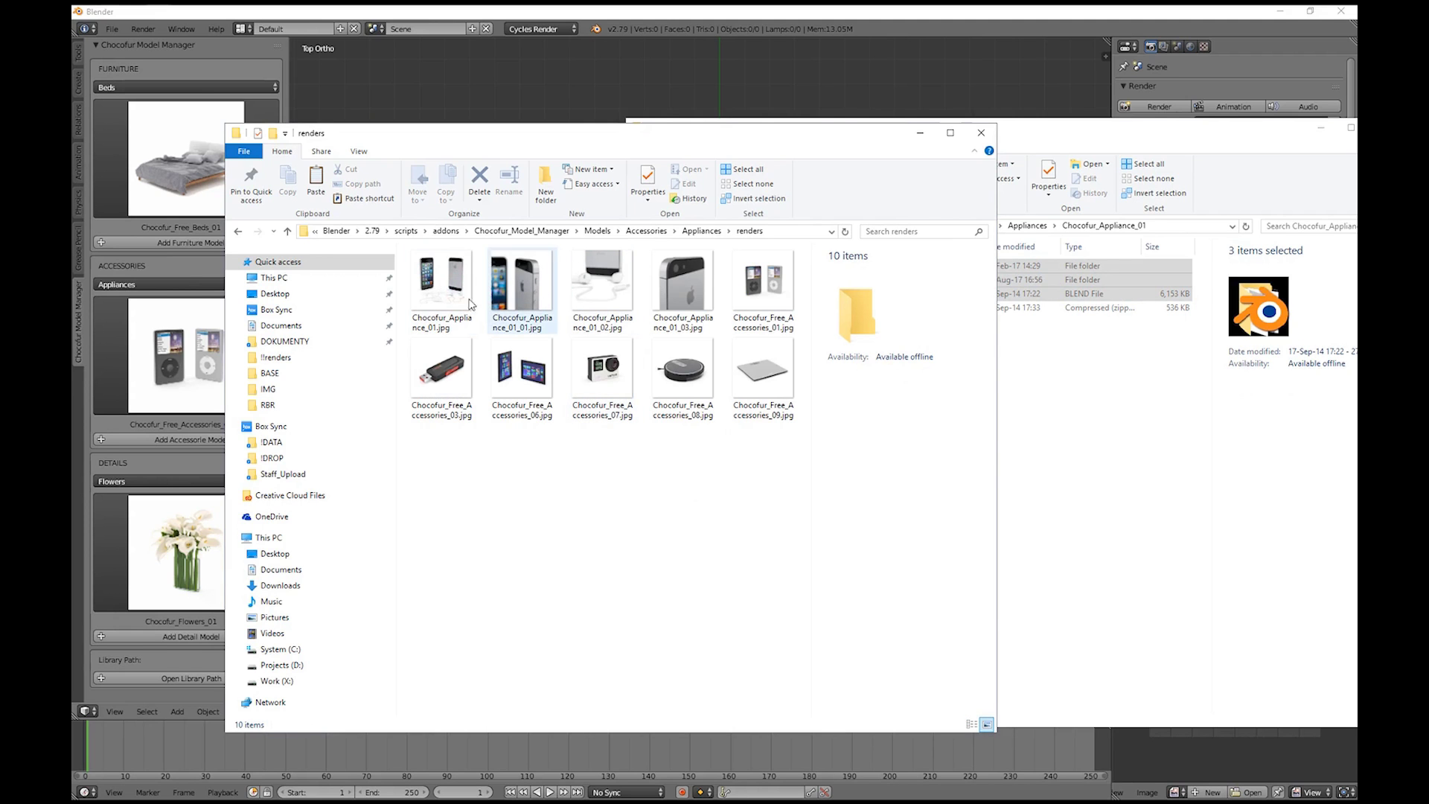
left_click(496, 308)
left_click(582, 295)
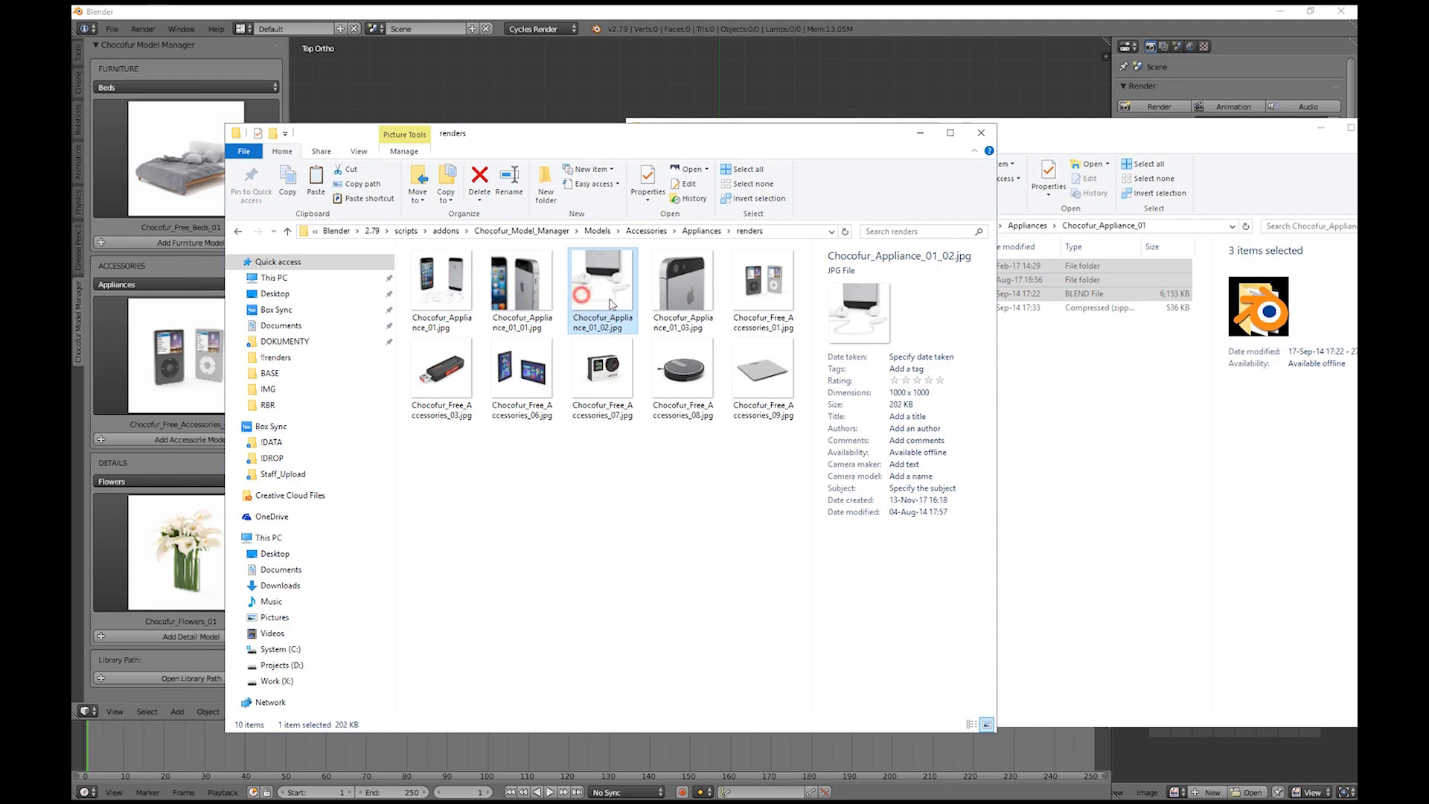
left_click(682, 292)
left_click(1066, 393)
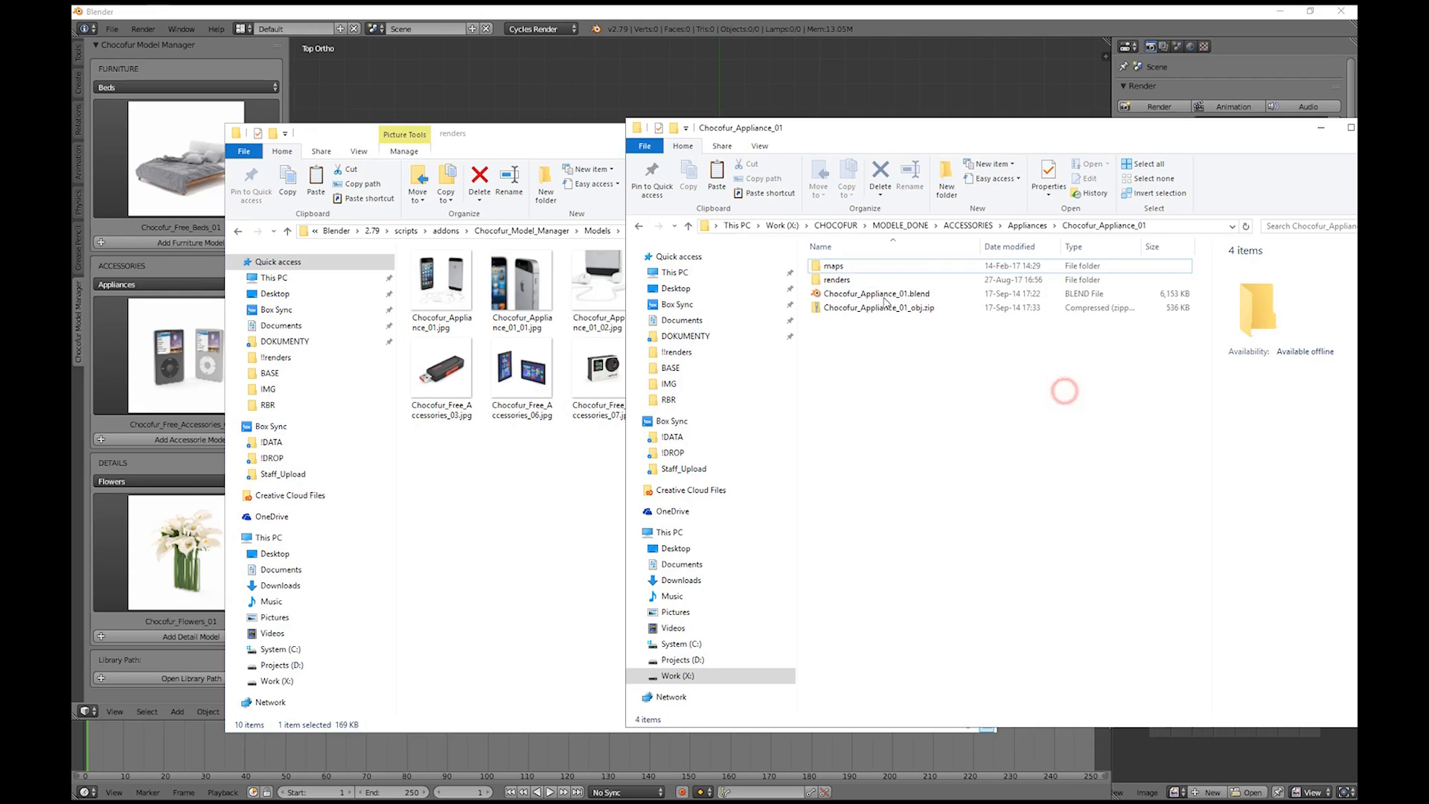
double_click(864, 281)
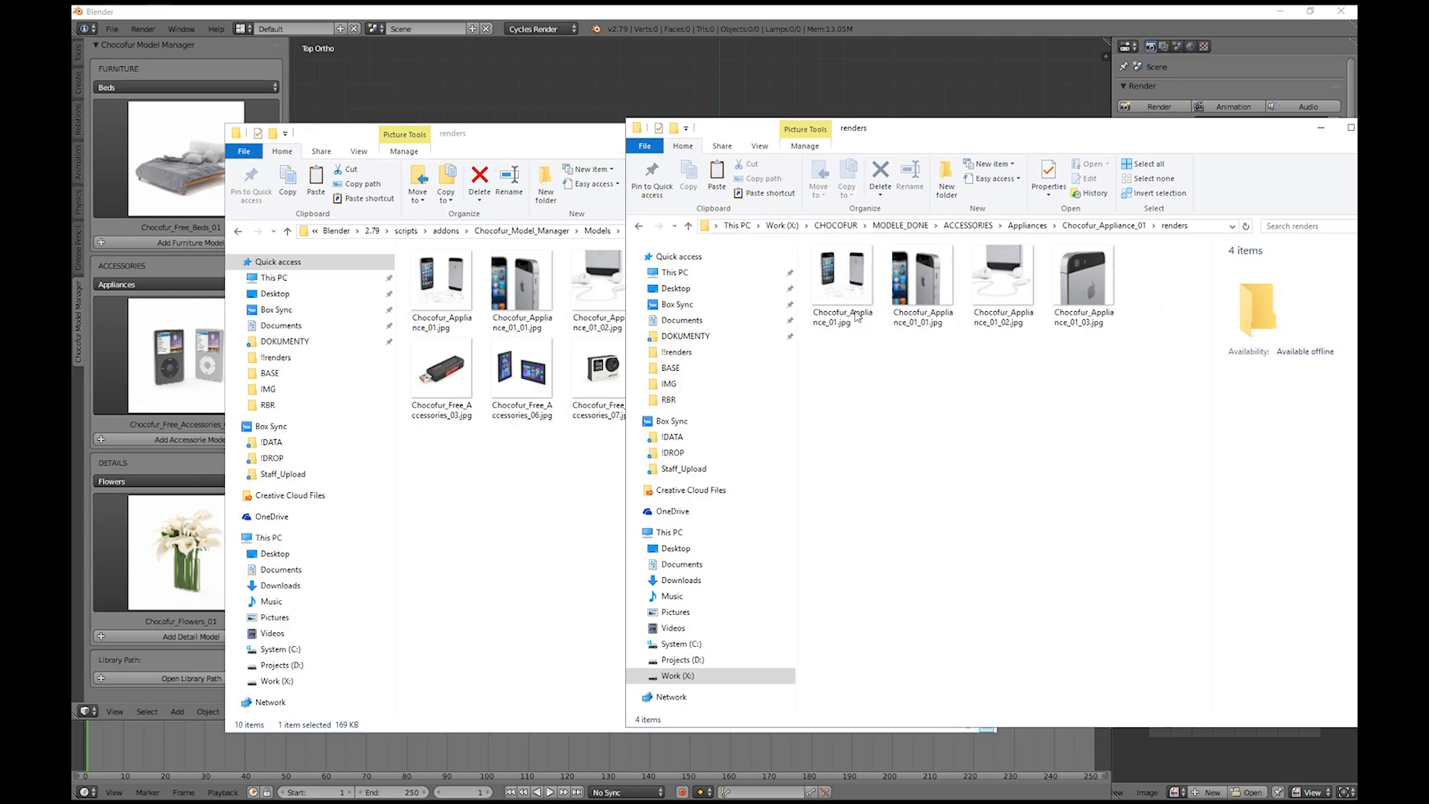
left_click(844, 296)
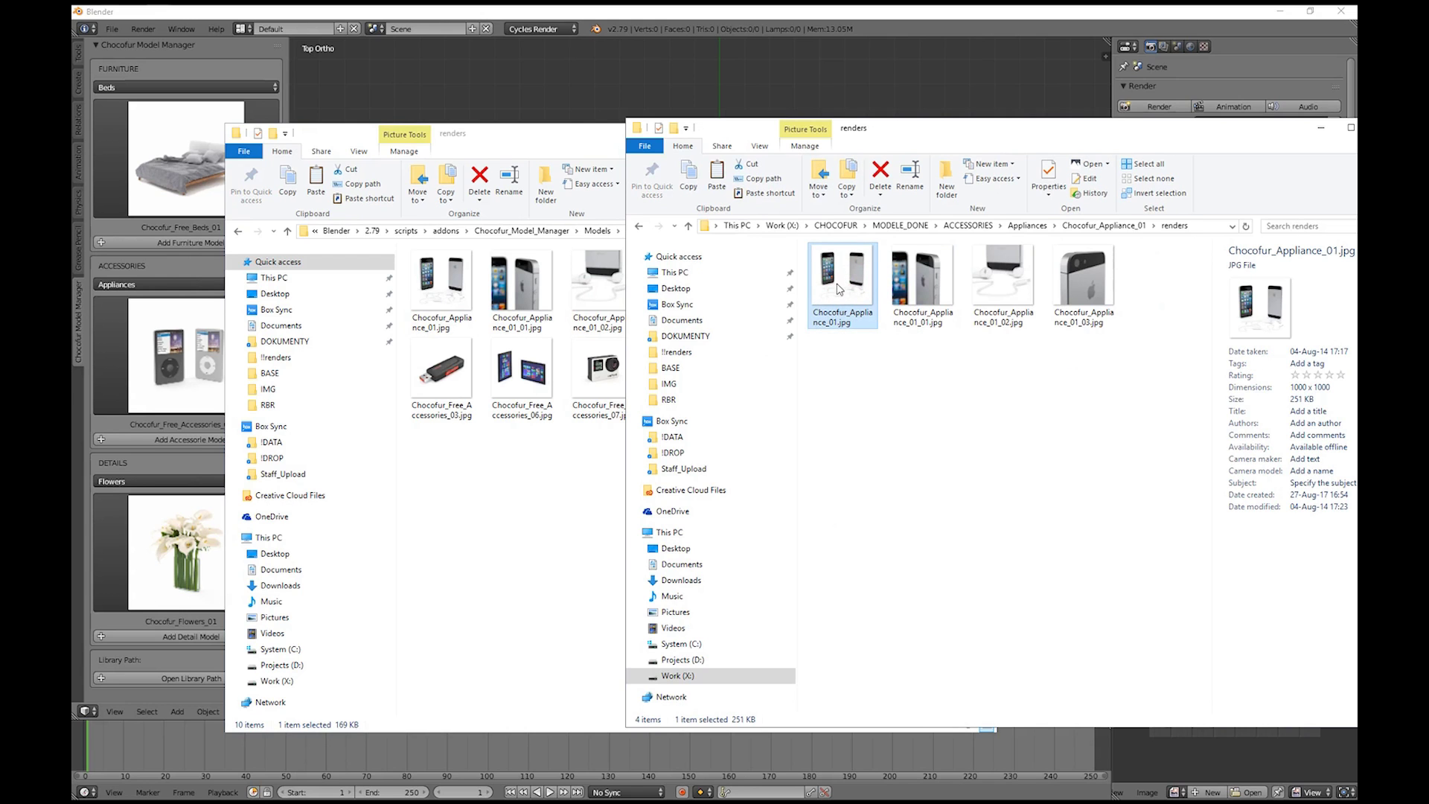
left_click(586, 457)
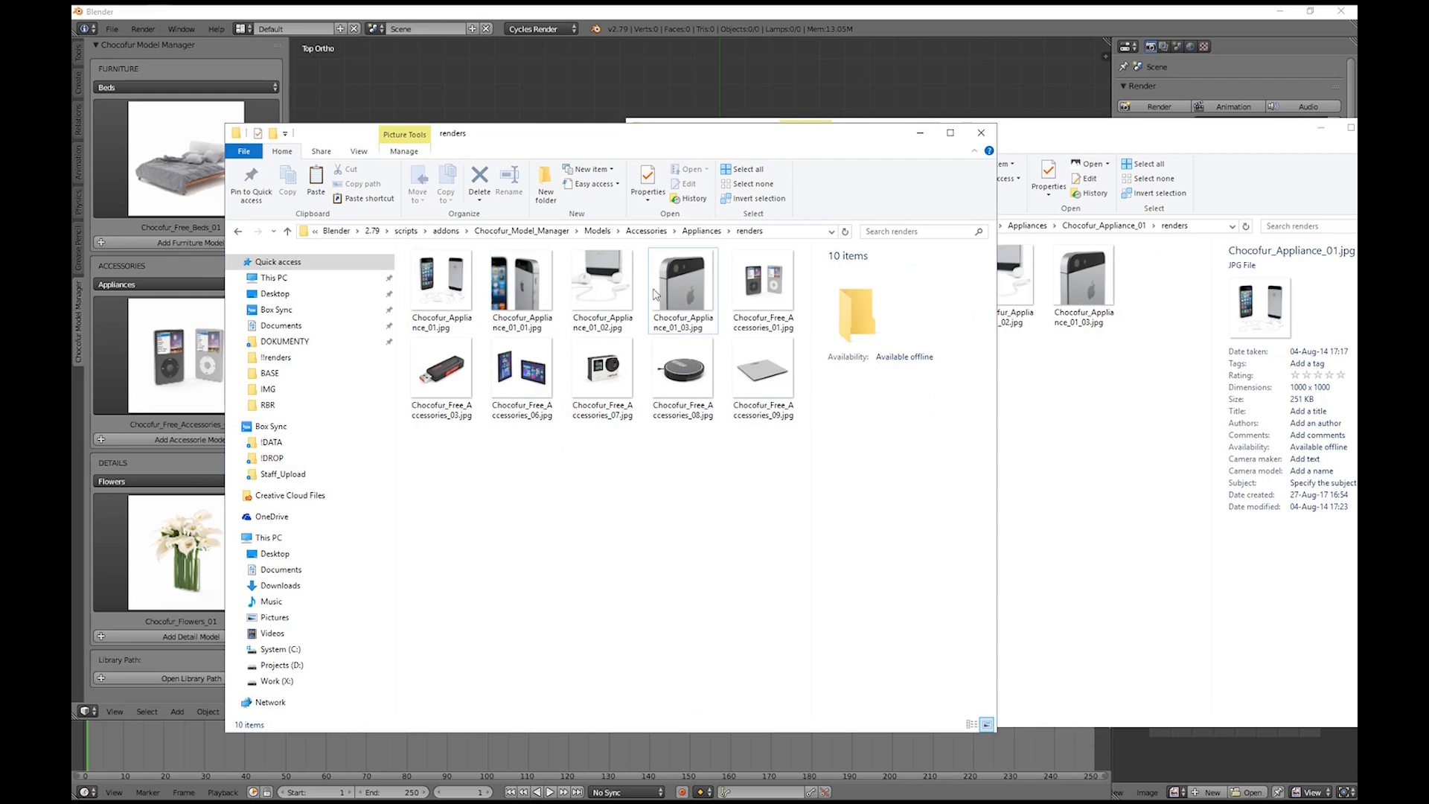
left_click(524, 298)
- Delete the three unwanted Chocofur_Appliance_01 renders from the library's renders folder
left_click(673, 287, "shift")
right_click(680, 282)
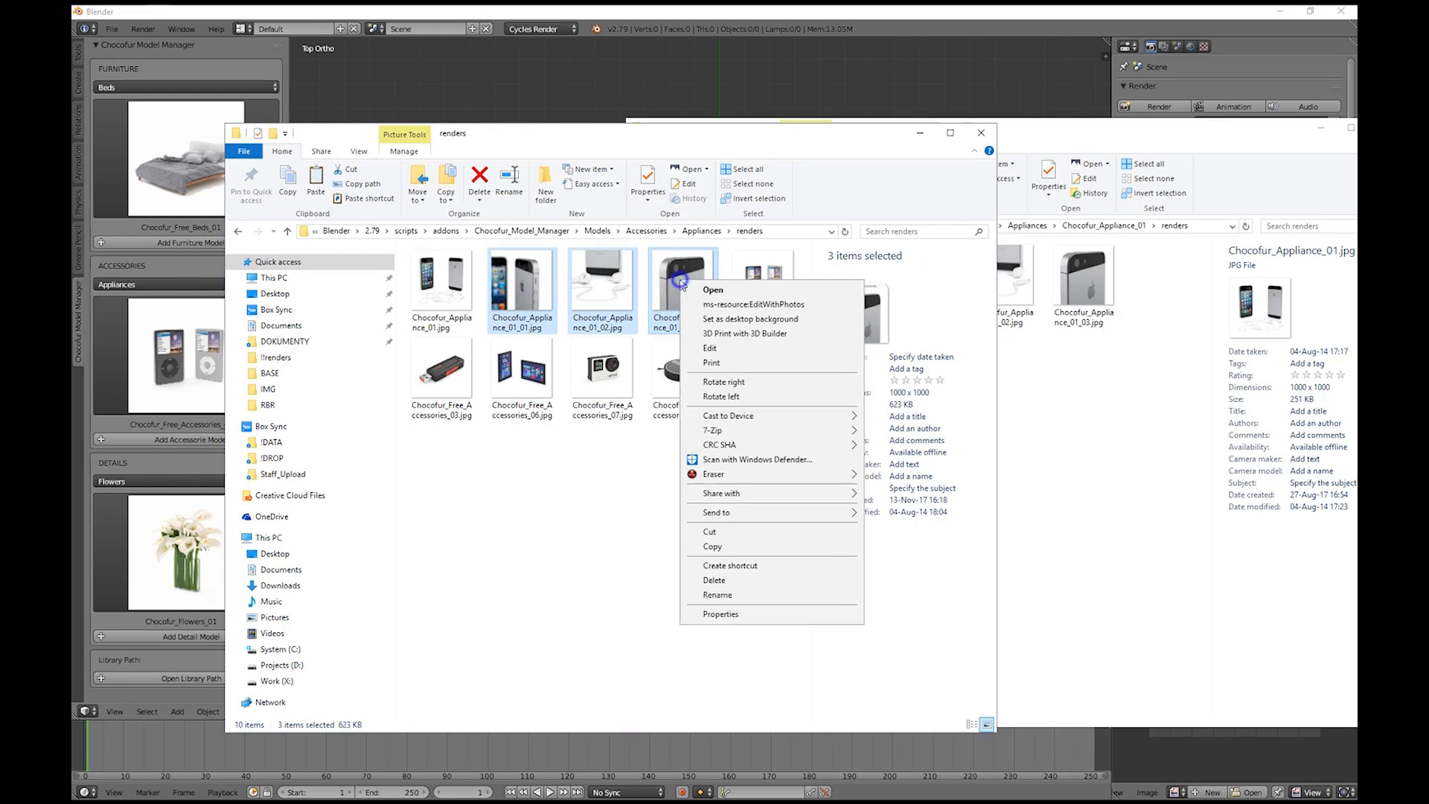
left_click(715, 580)
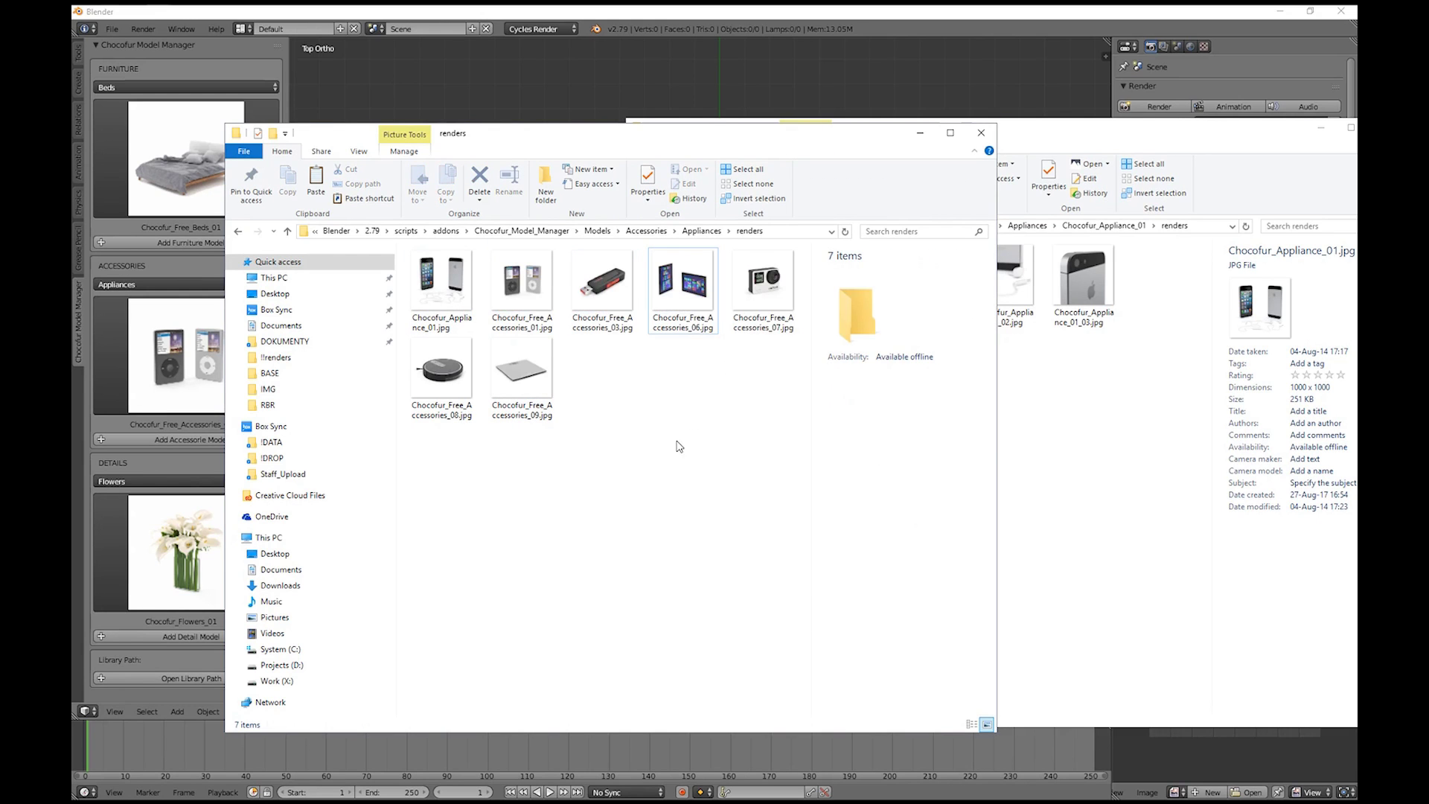
- Copy Chocofur_Appliance_02.jpg into the library's renders folder
left_click(1030, 429)
key("alt+Up")
key("alt+Up")
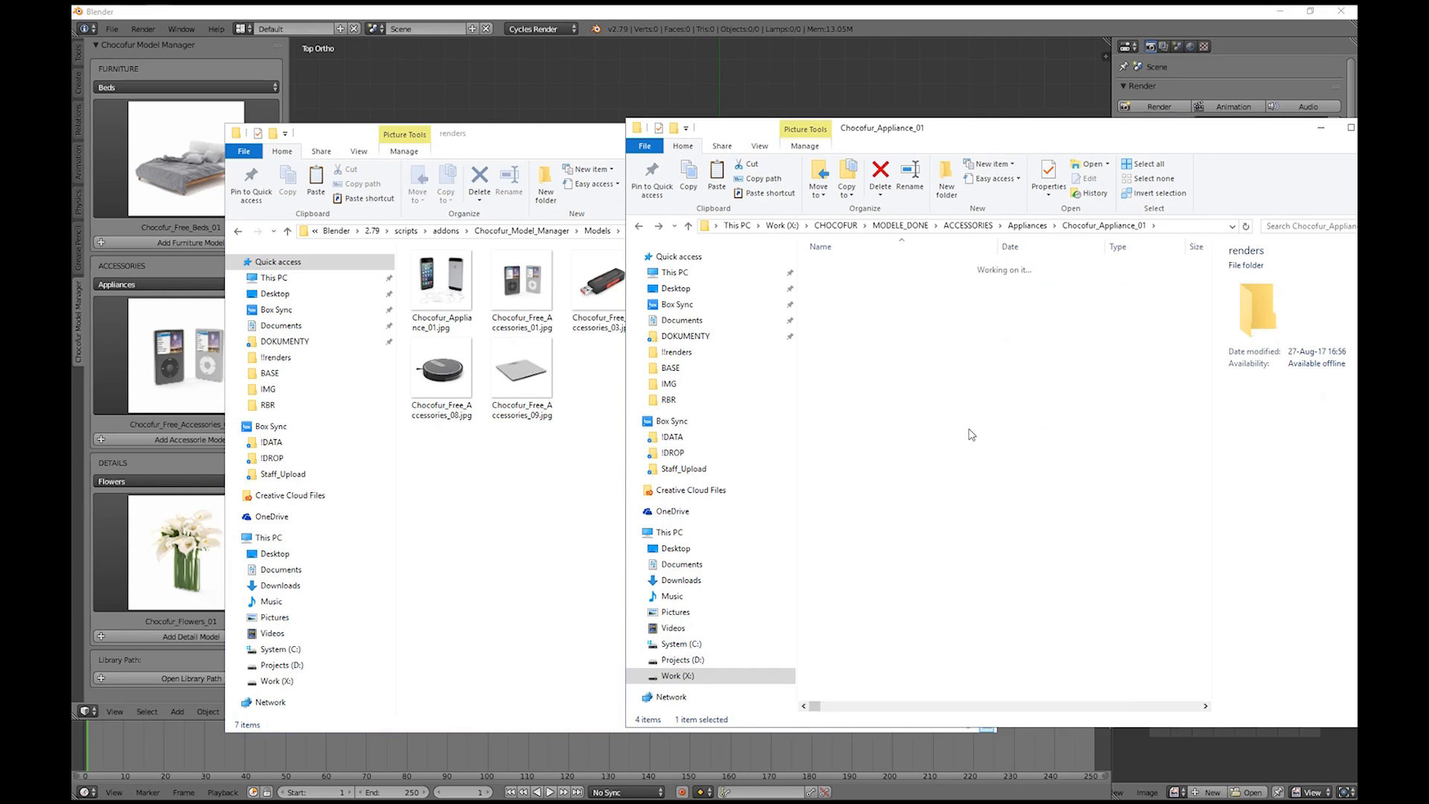
double_click(899, 280)
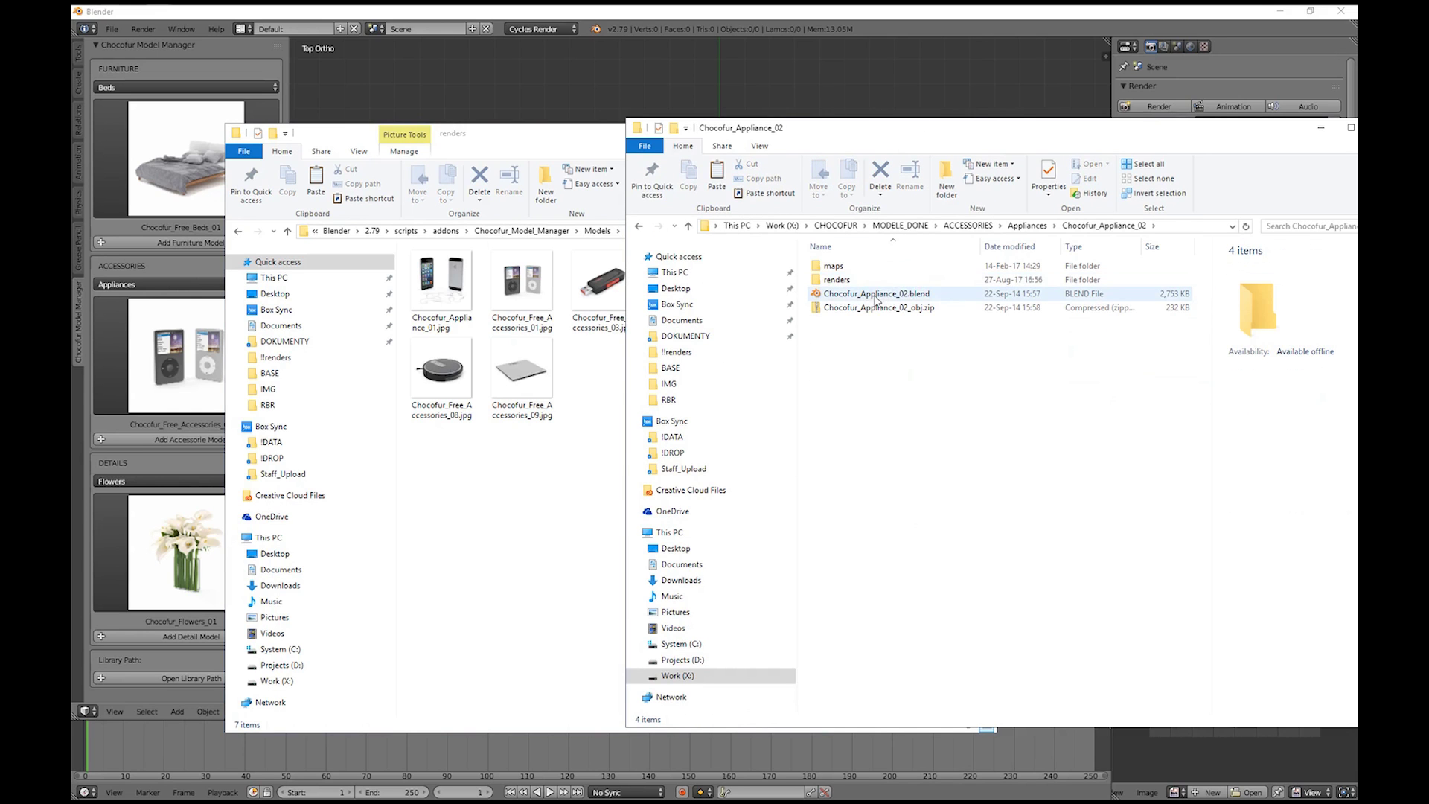
double_click(837, 280)
left_click(845, 283)
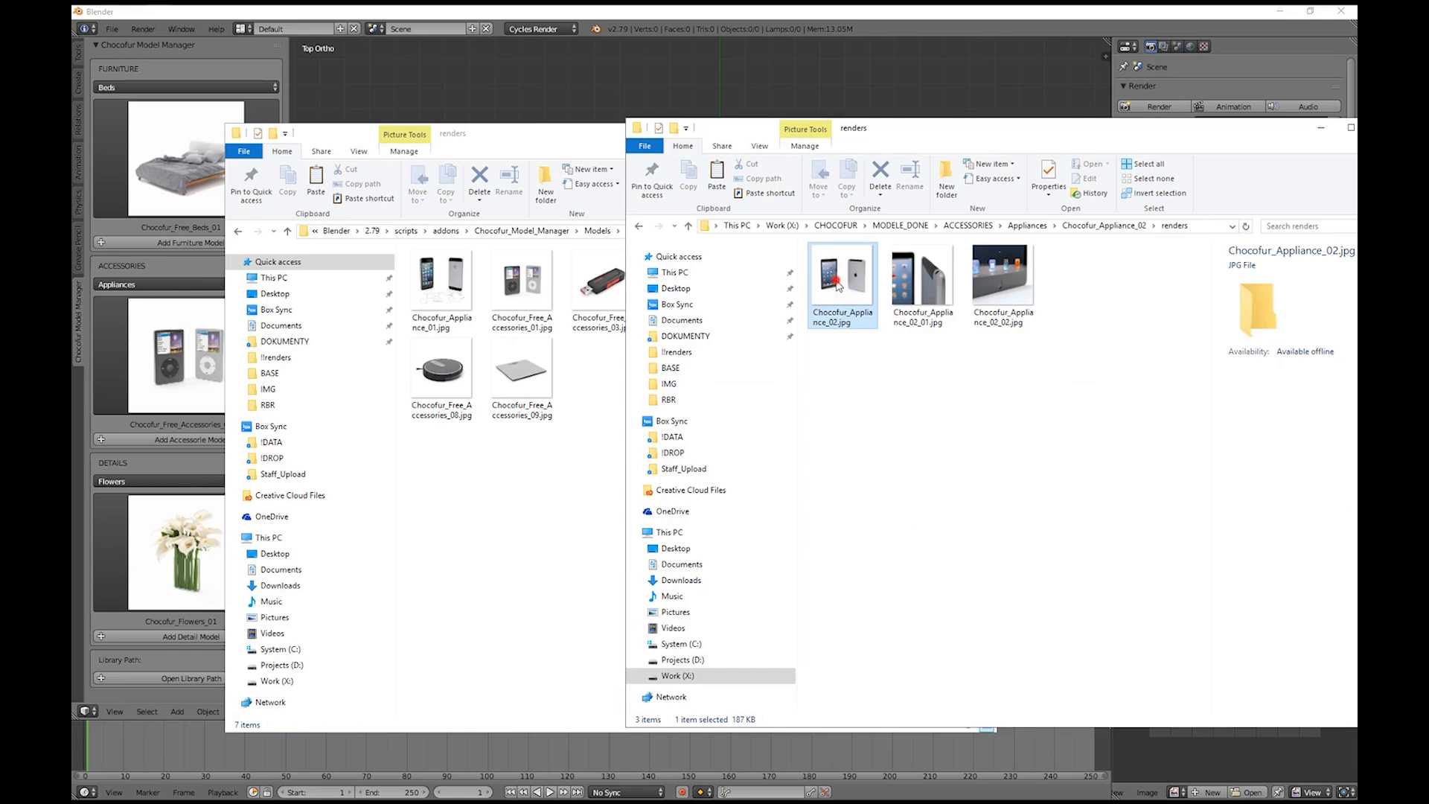
left_click_drag(845, 283, 558, 504)
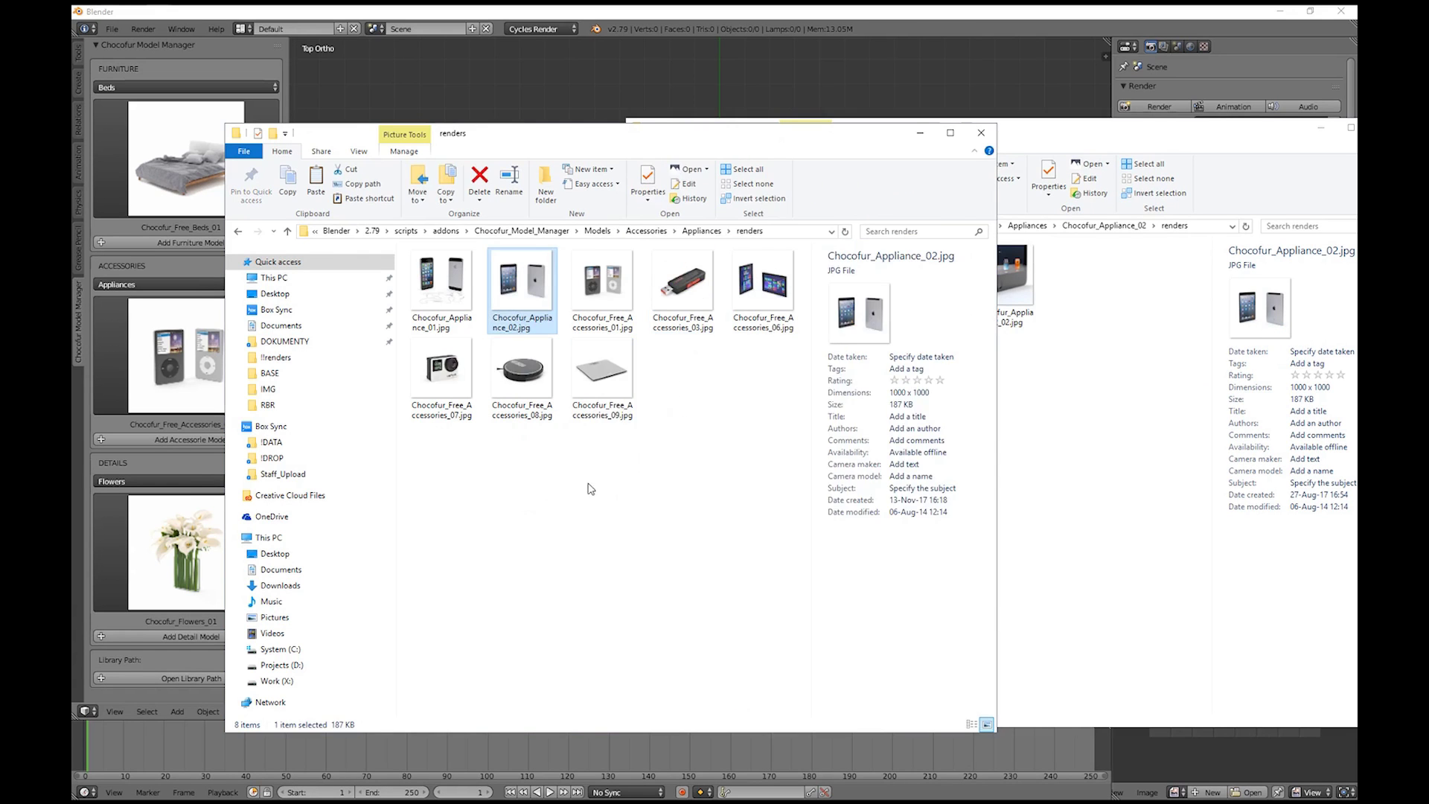
left_click(588, 484)
key("BackSpace")
- Copy Chocofur_Appliance_02.blend and its maps folder into the library's Appliances folder
left_click(1062, 396)
key("BackSpace")
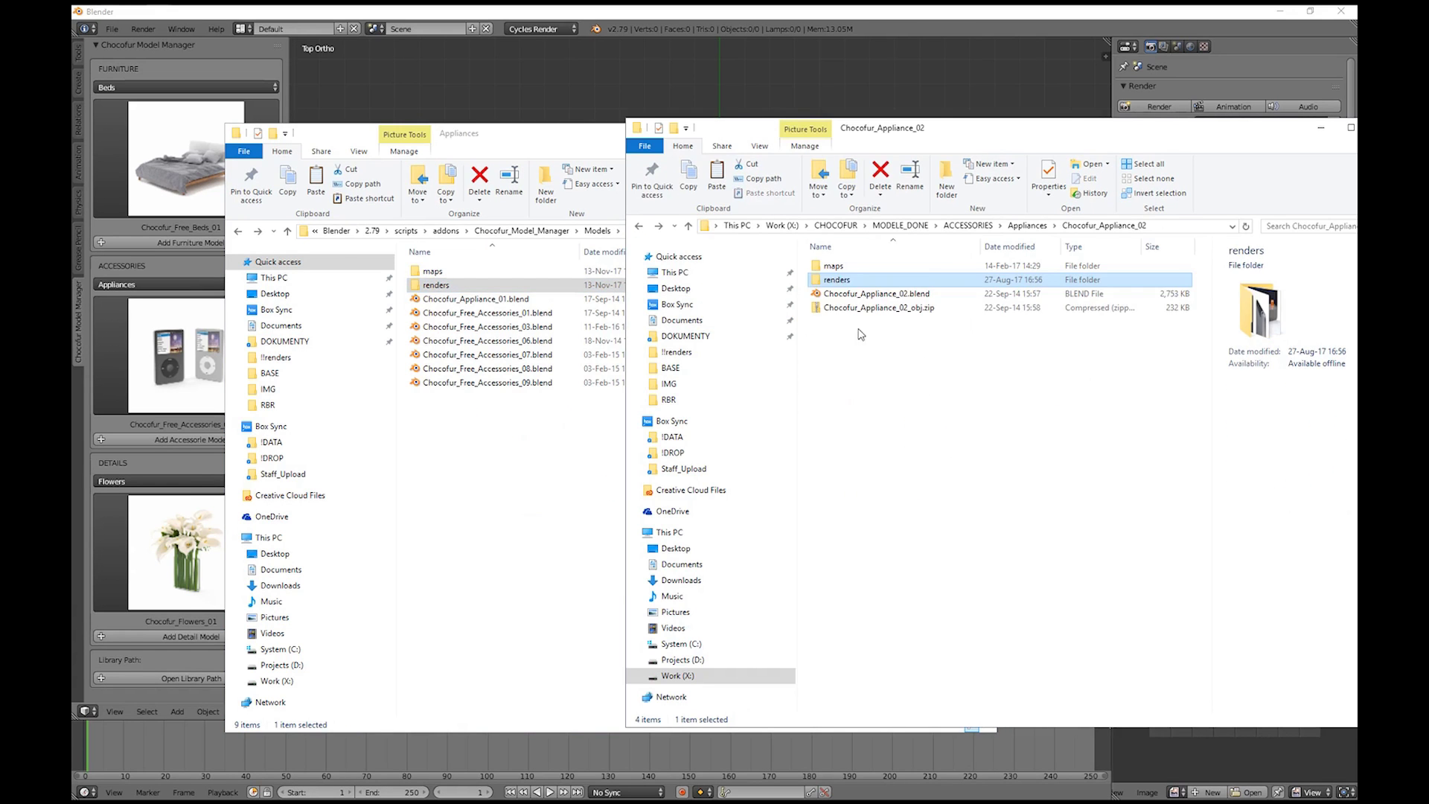
left_click(872, 294)
left_click(876, 265, "ctrl")
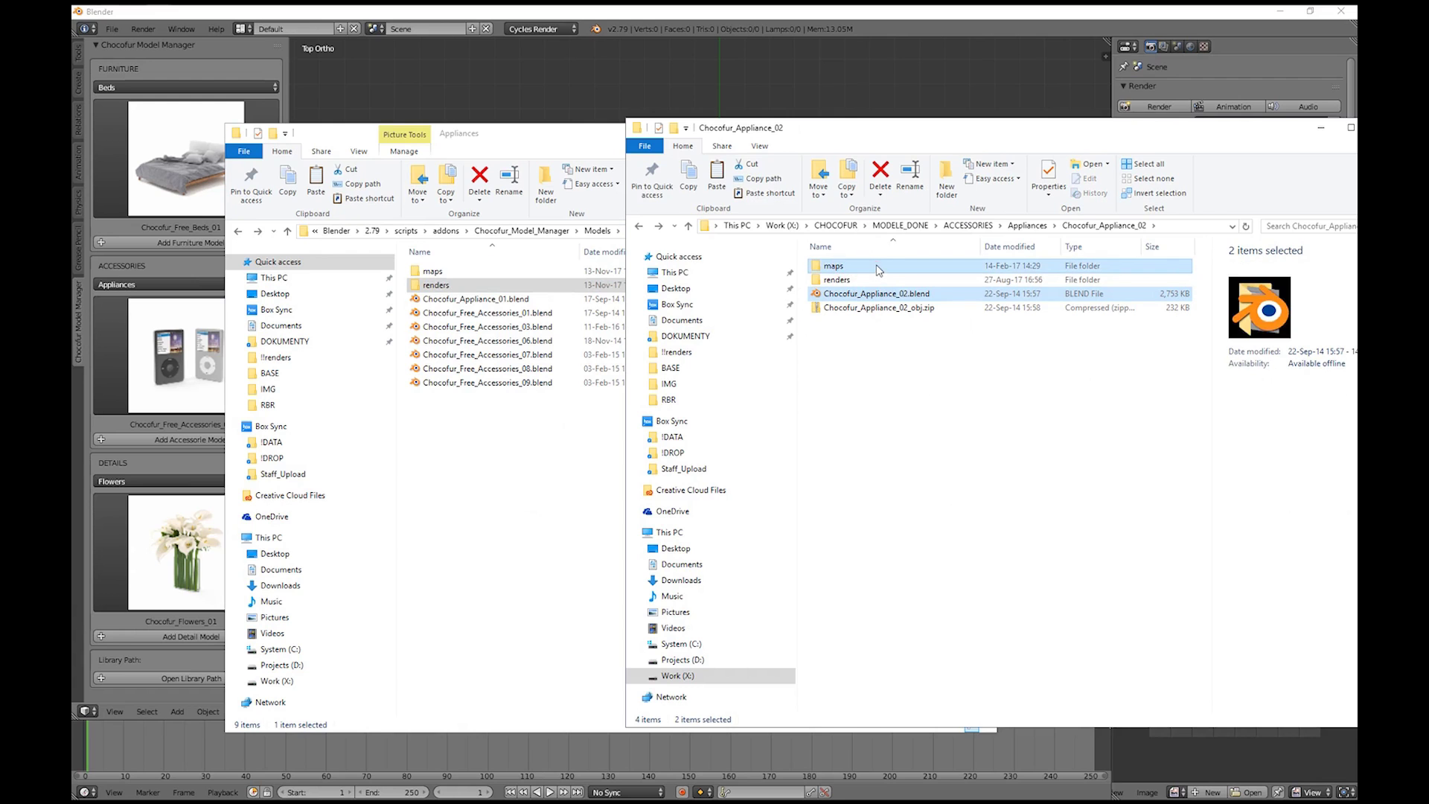
left_click_drag(876, 266, 559, 478)
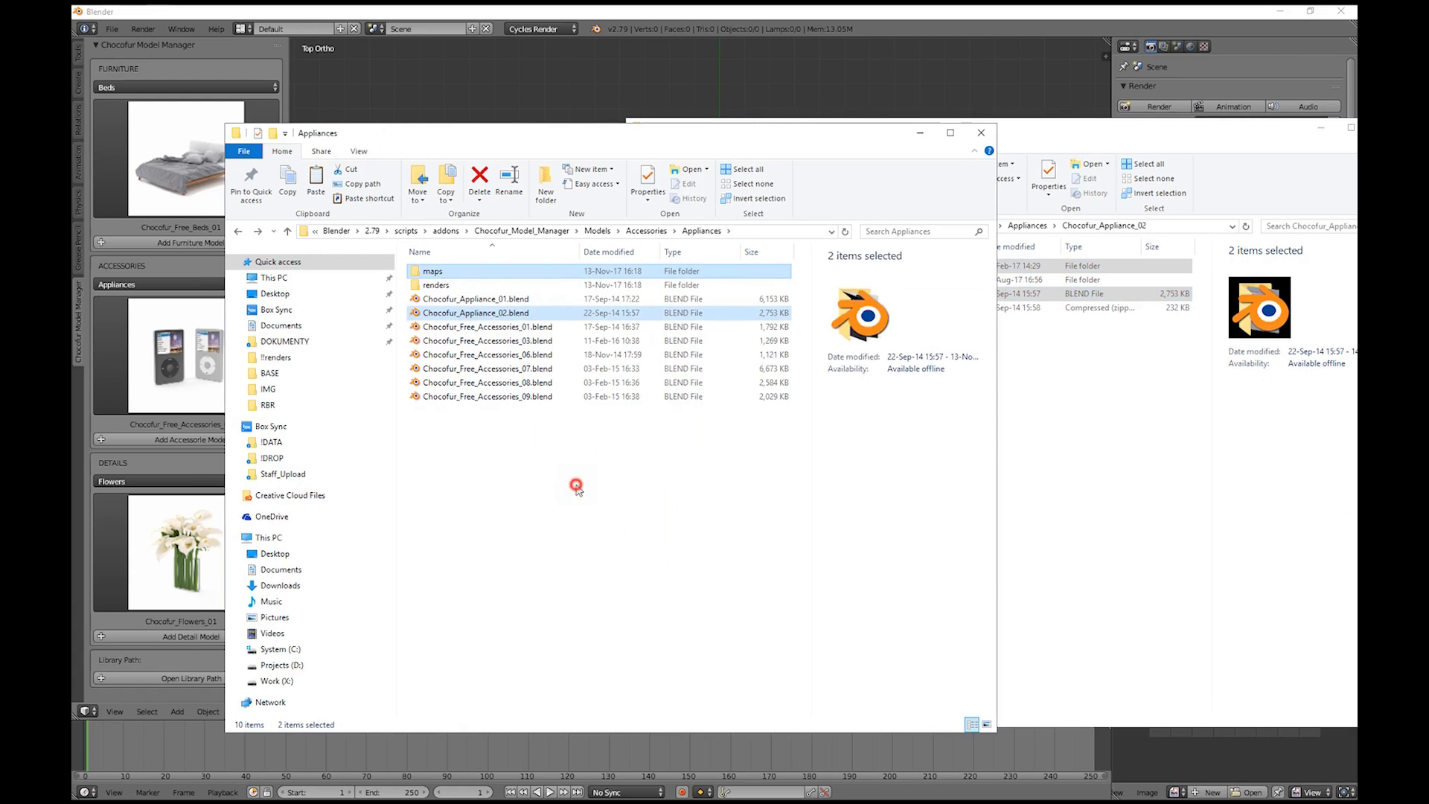
left_click(574, 481)
- Copy Chocofur_Appliance_03.blend and its maps folder into the library's Appliances folder
left_click(1035, 437)
key("BackSpace")
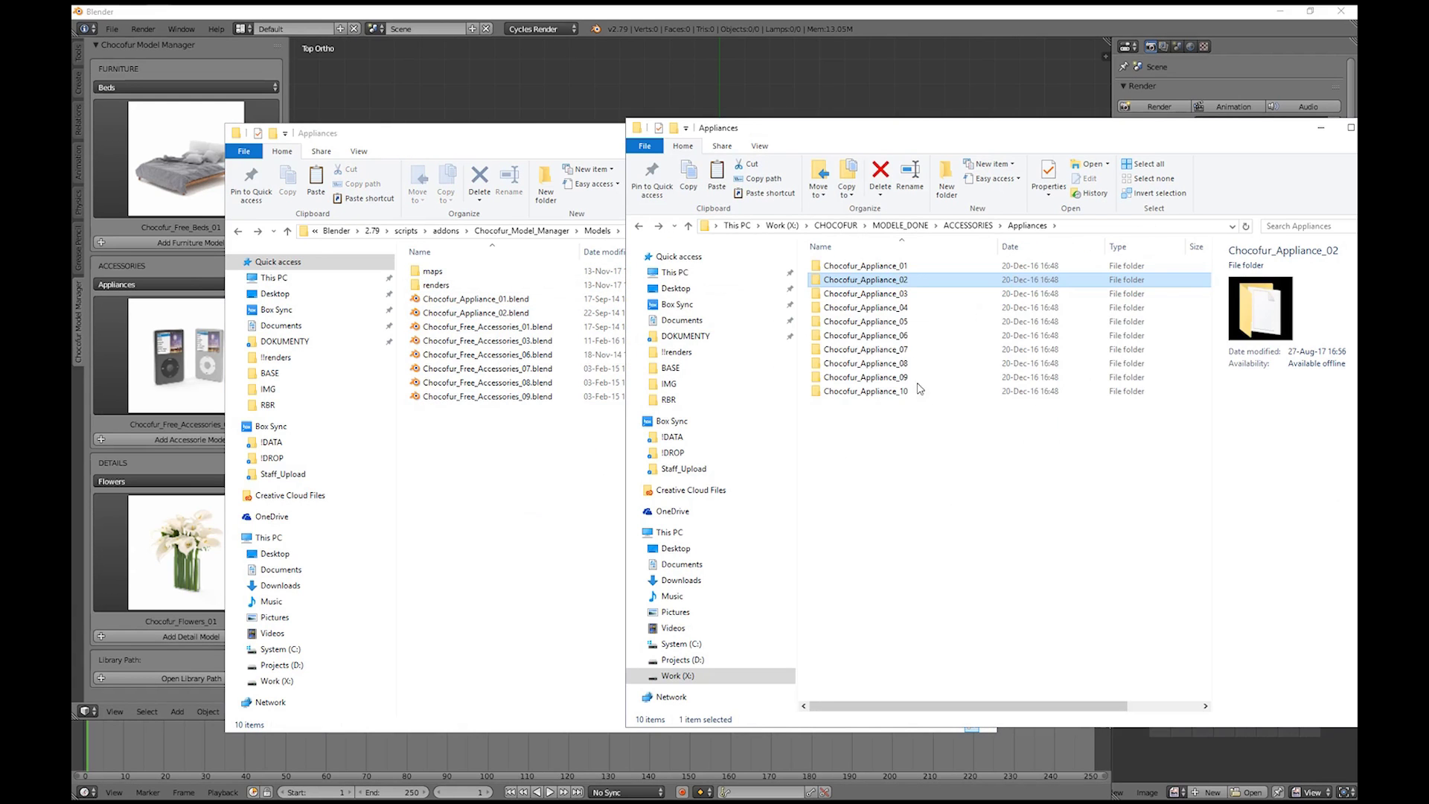
double_click(914, 294)
left_click(863, 293)
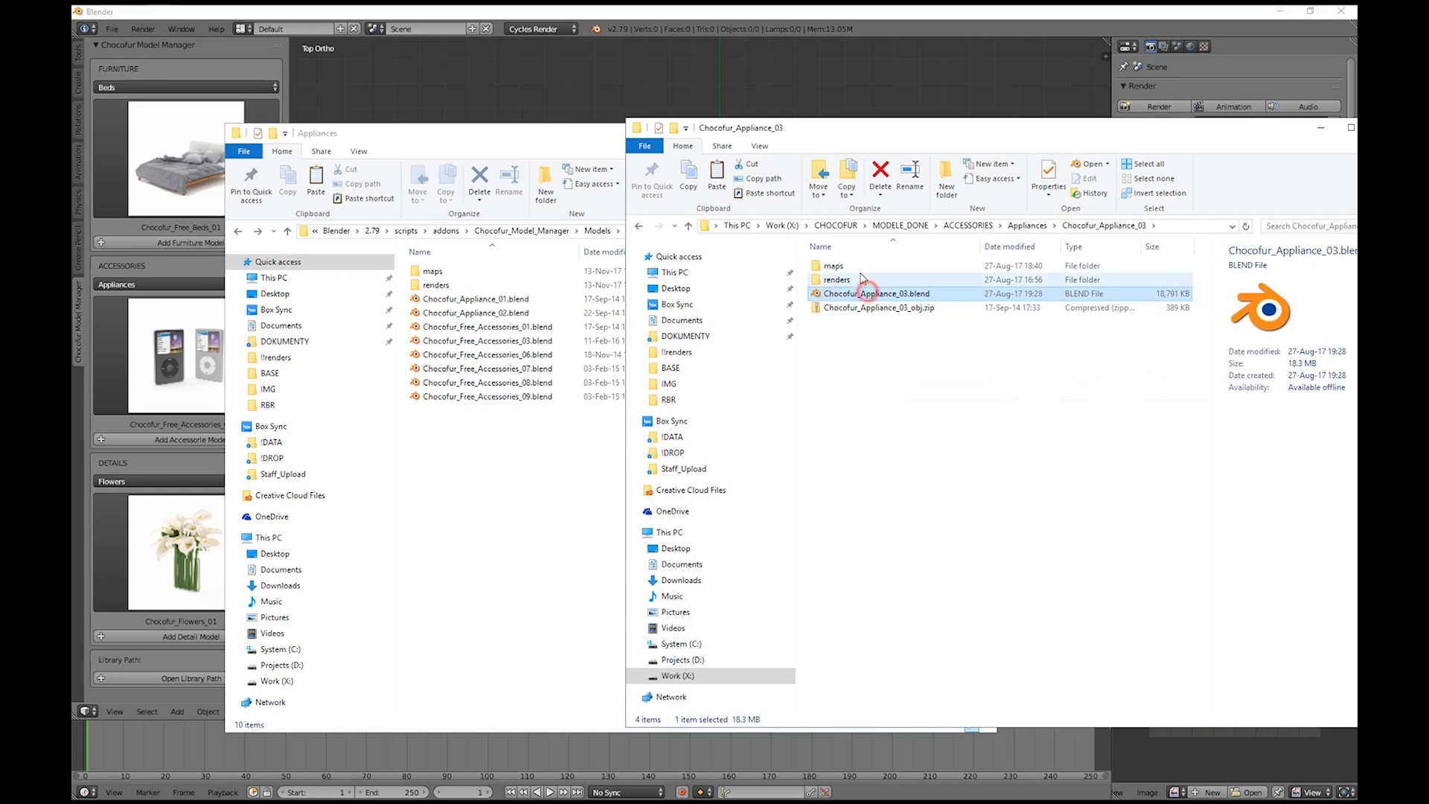
left_click(861, 266, "ctrl")
left_click_drag(886, 277, 518, 498)
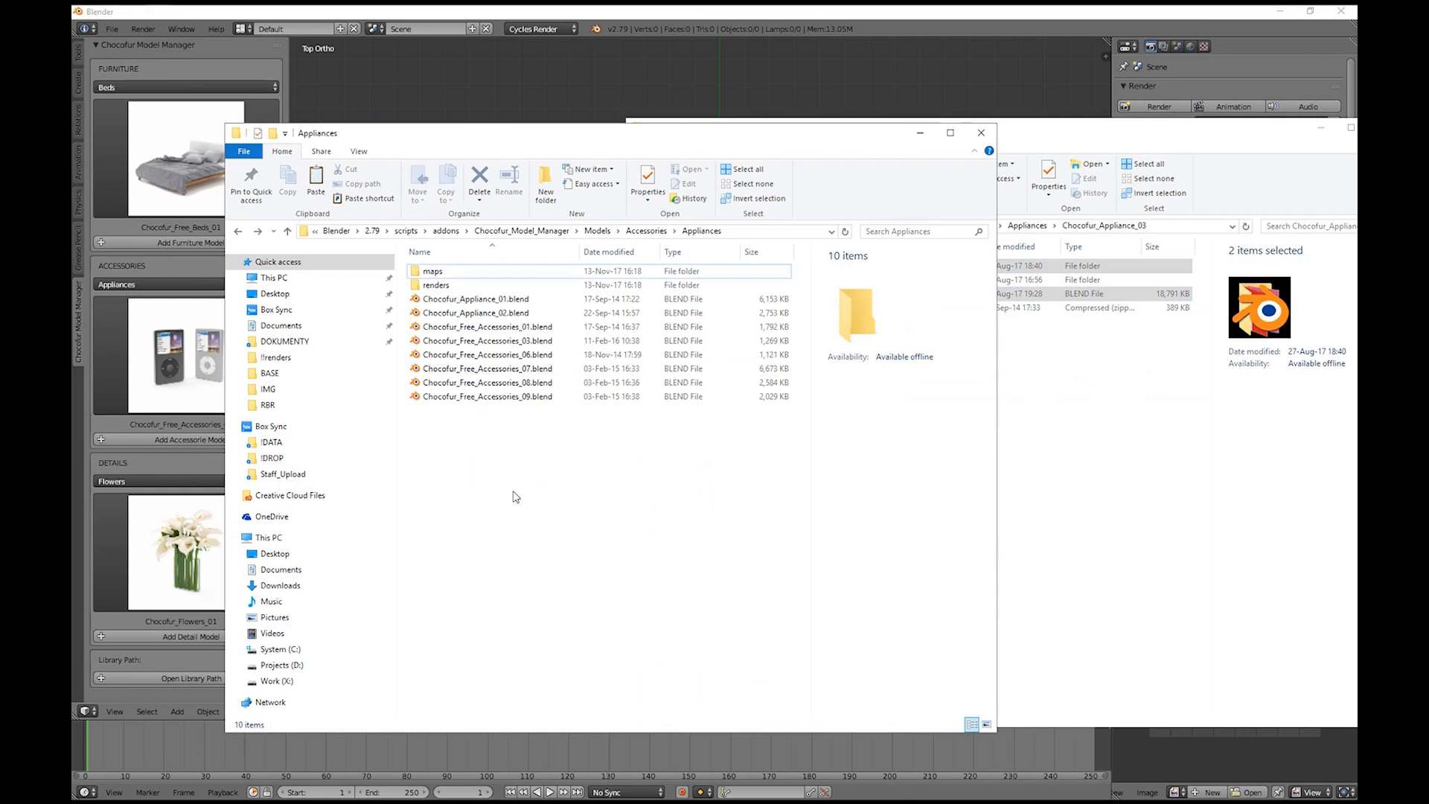
- Copy Chocofur_Appliance_03.jpg into the library's renders folder
left_click(476, 285)
double_click(479, 286)
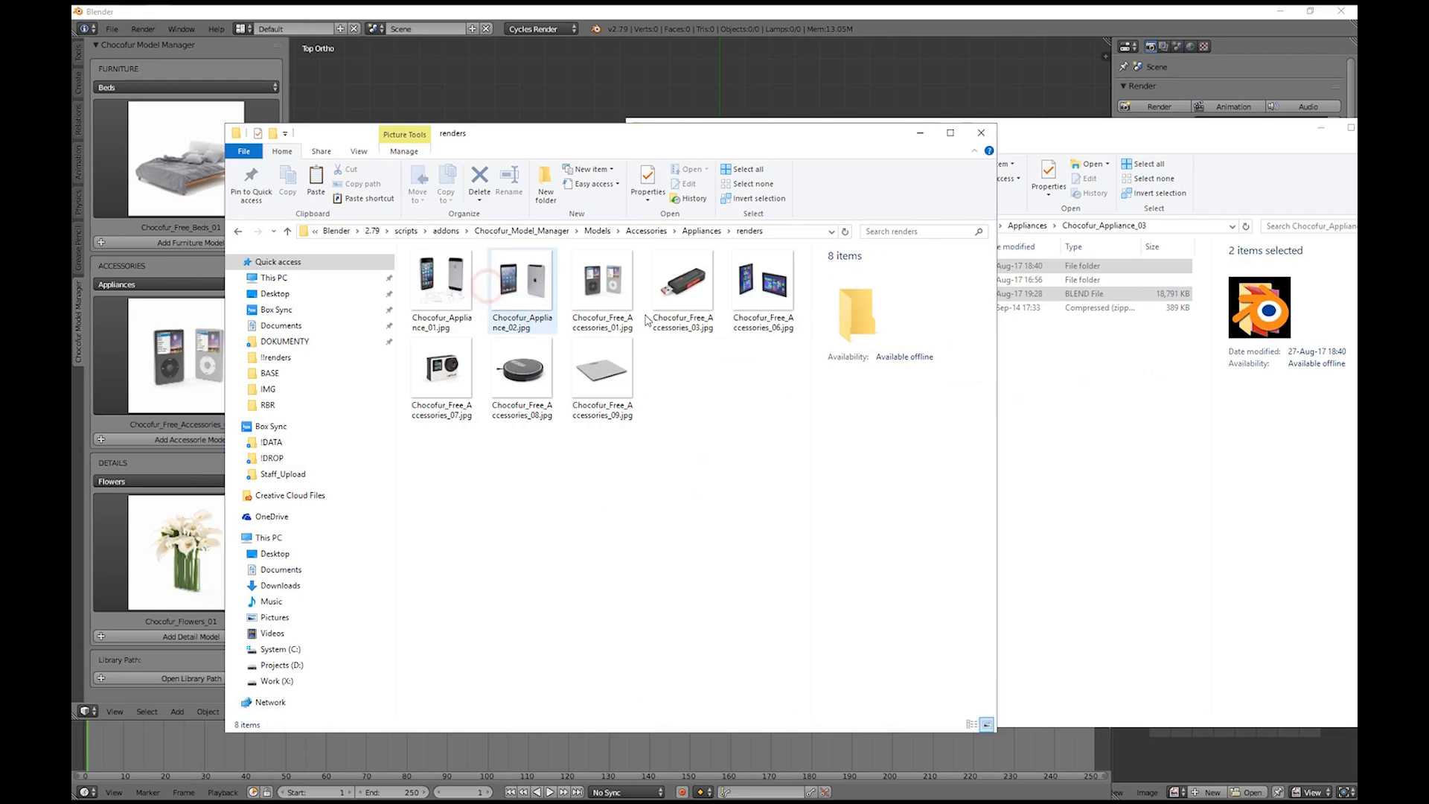
left_click(1122, 405)
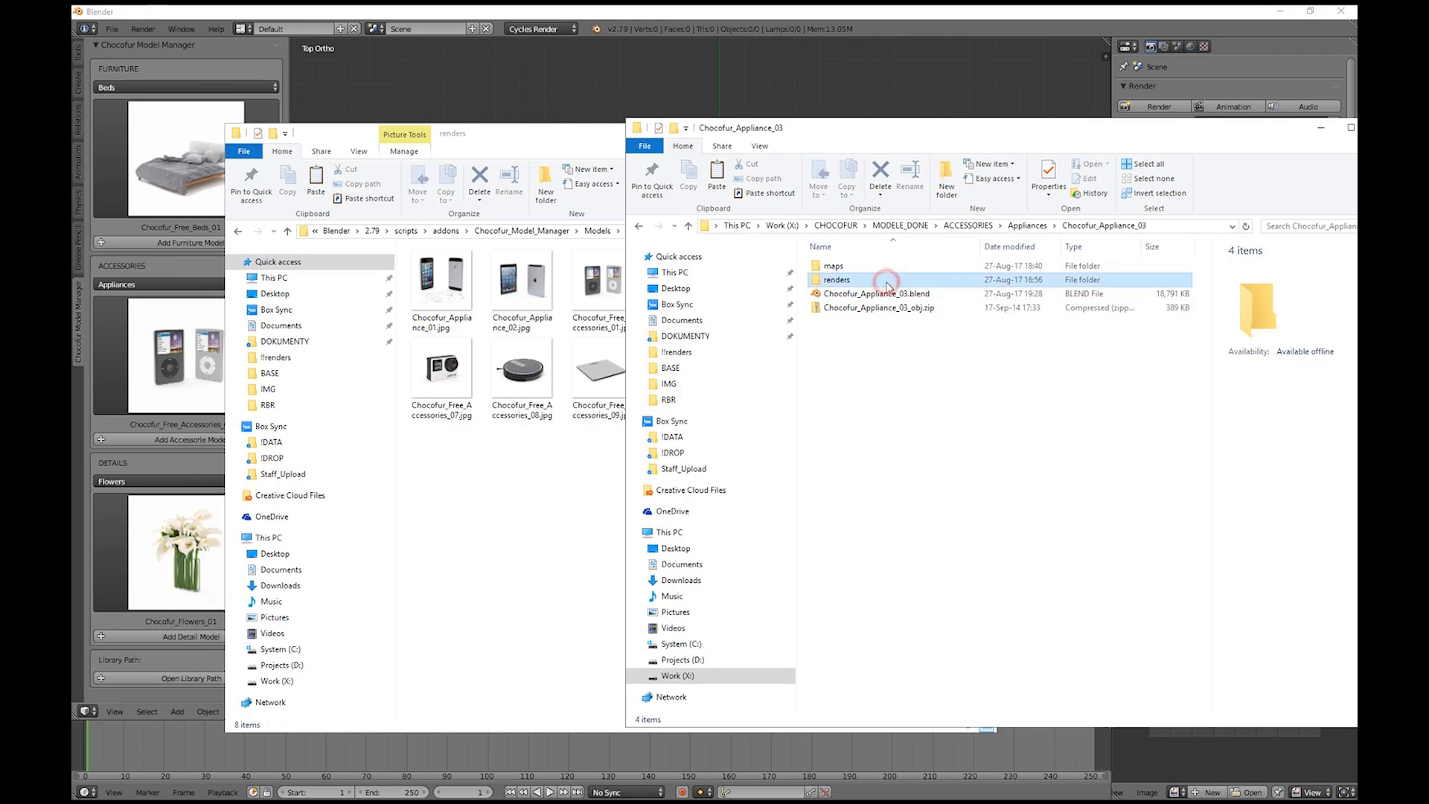
double_click(852, 280)
left_click(839, 293)
left_click_drag(834, 287, 562, 485)
left_click(567, 507)
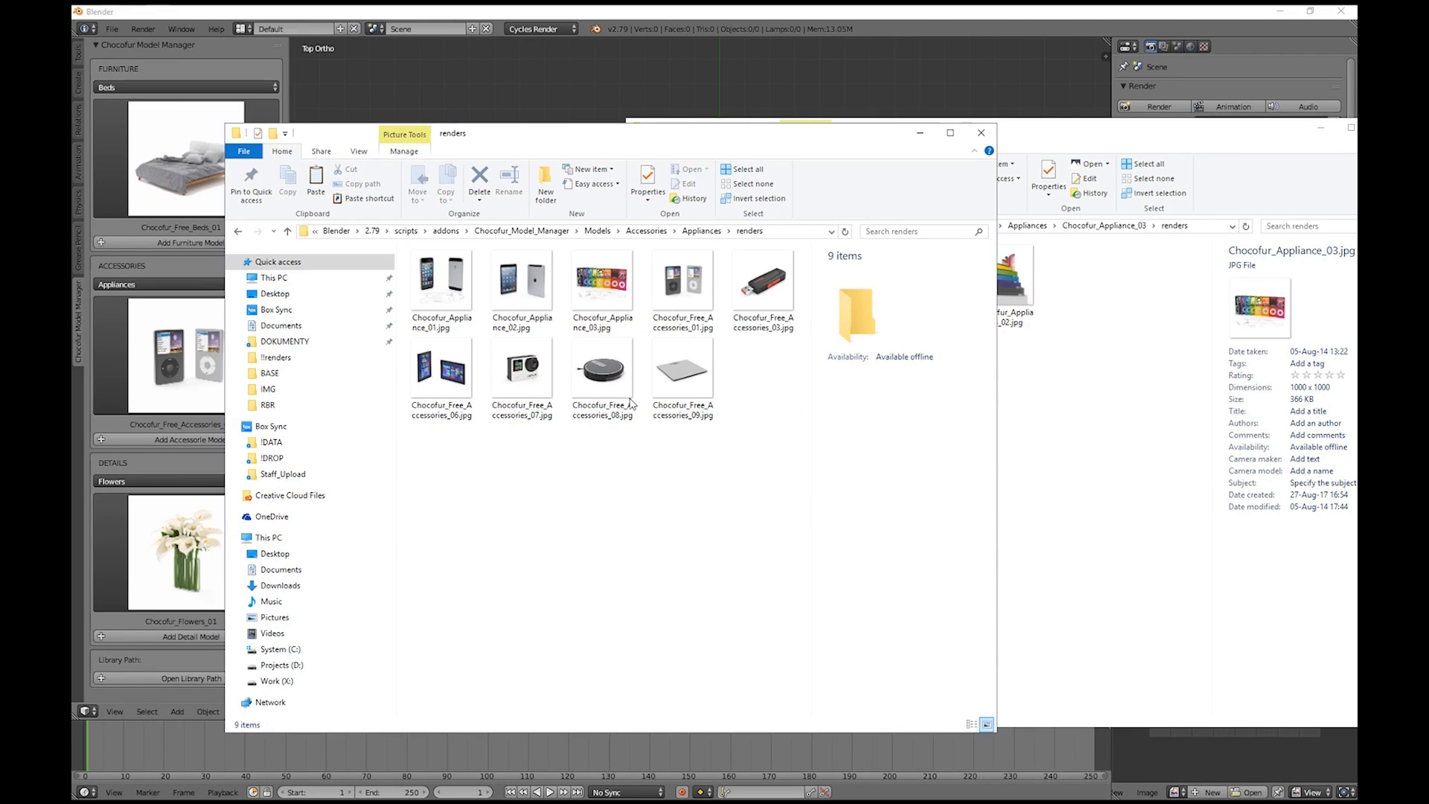
- Set the Accessories library to Appliances and load Chocofur_Appliance_03 into the scene
left_click(626, 23)
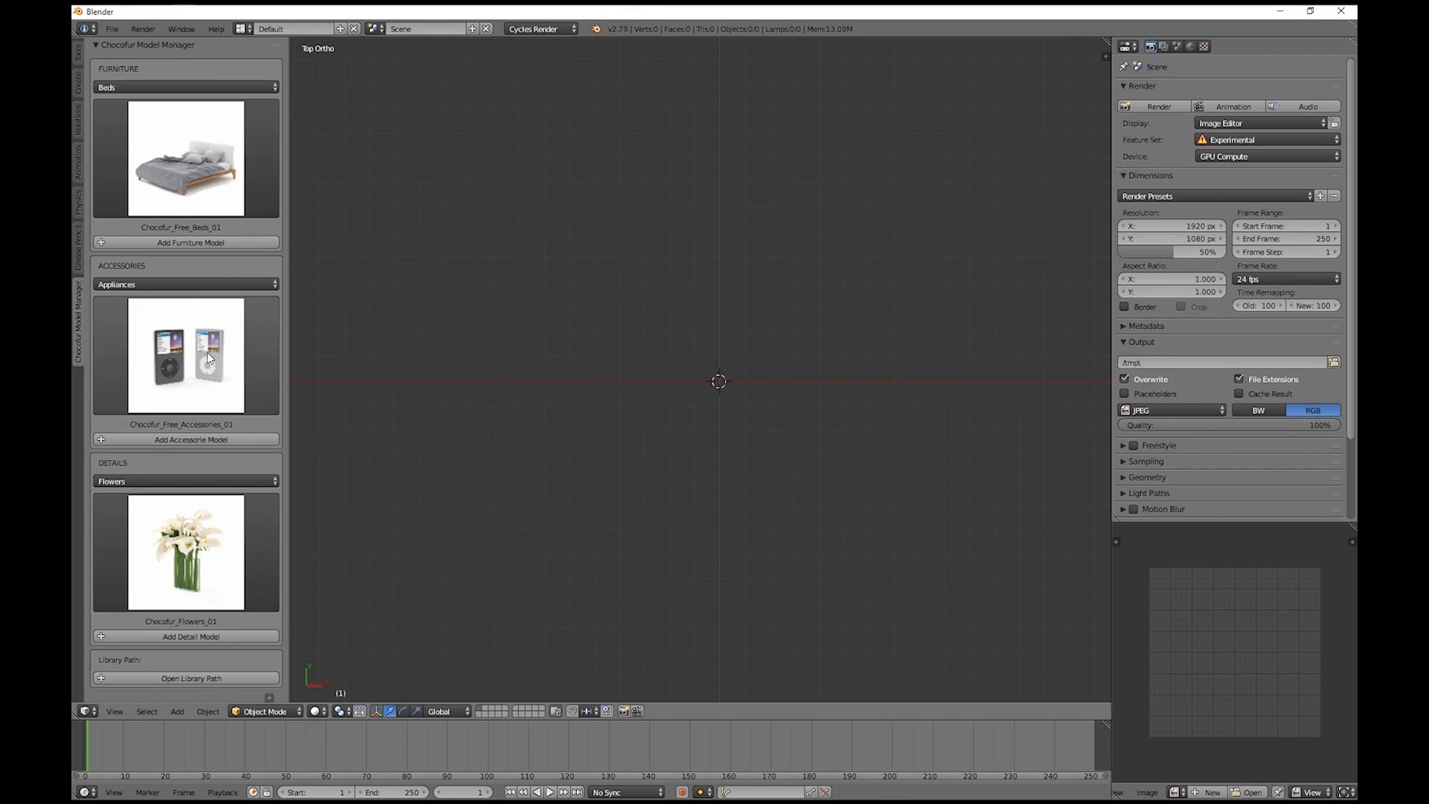
left_click(178, 285)
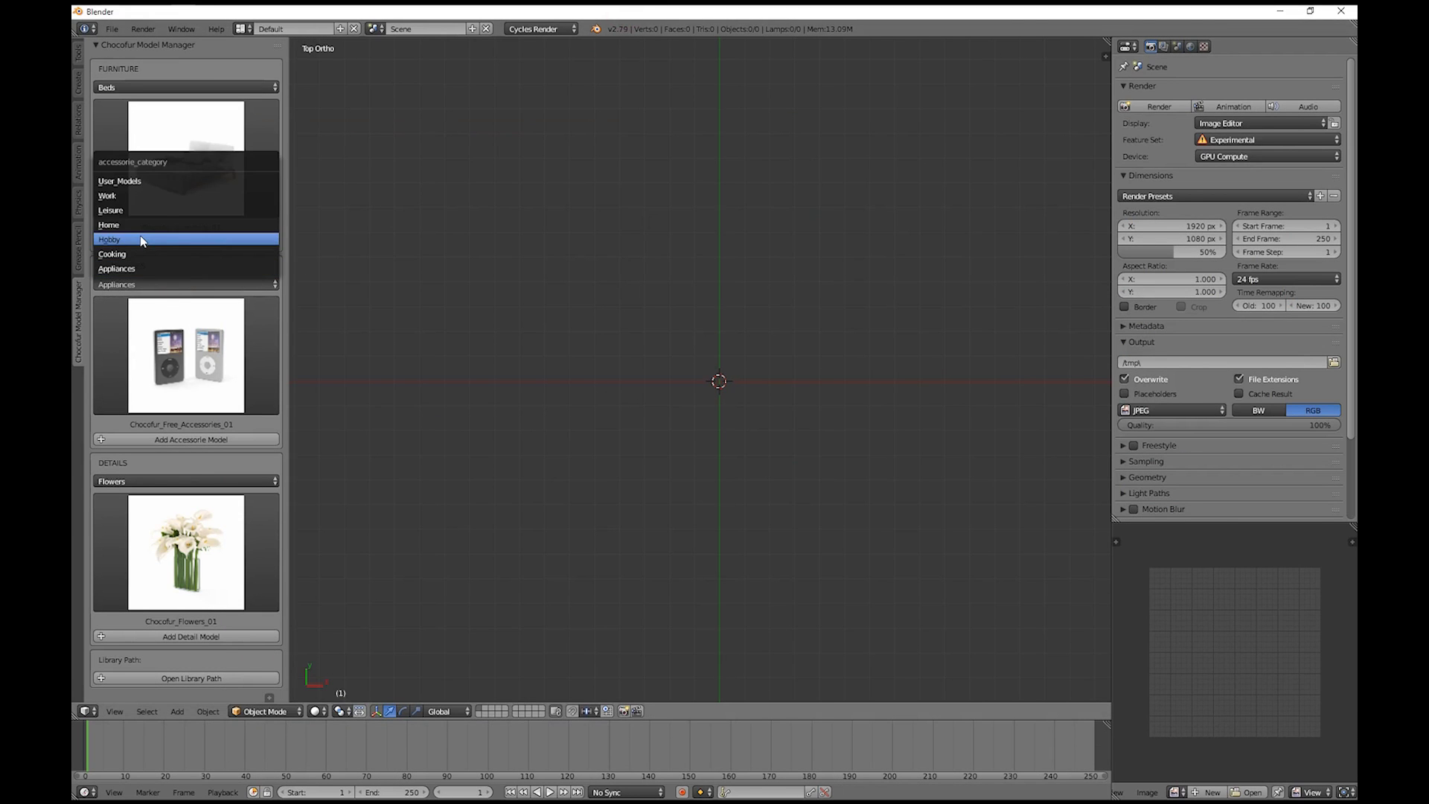
left_click(140, 239)
left_click(206, 285)
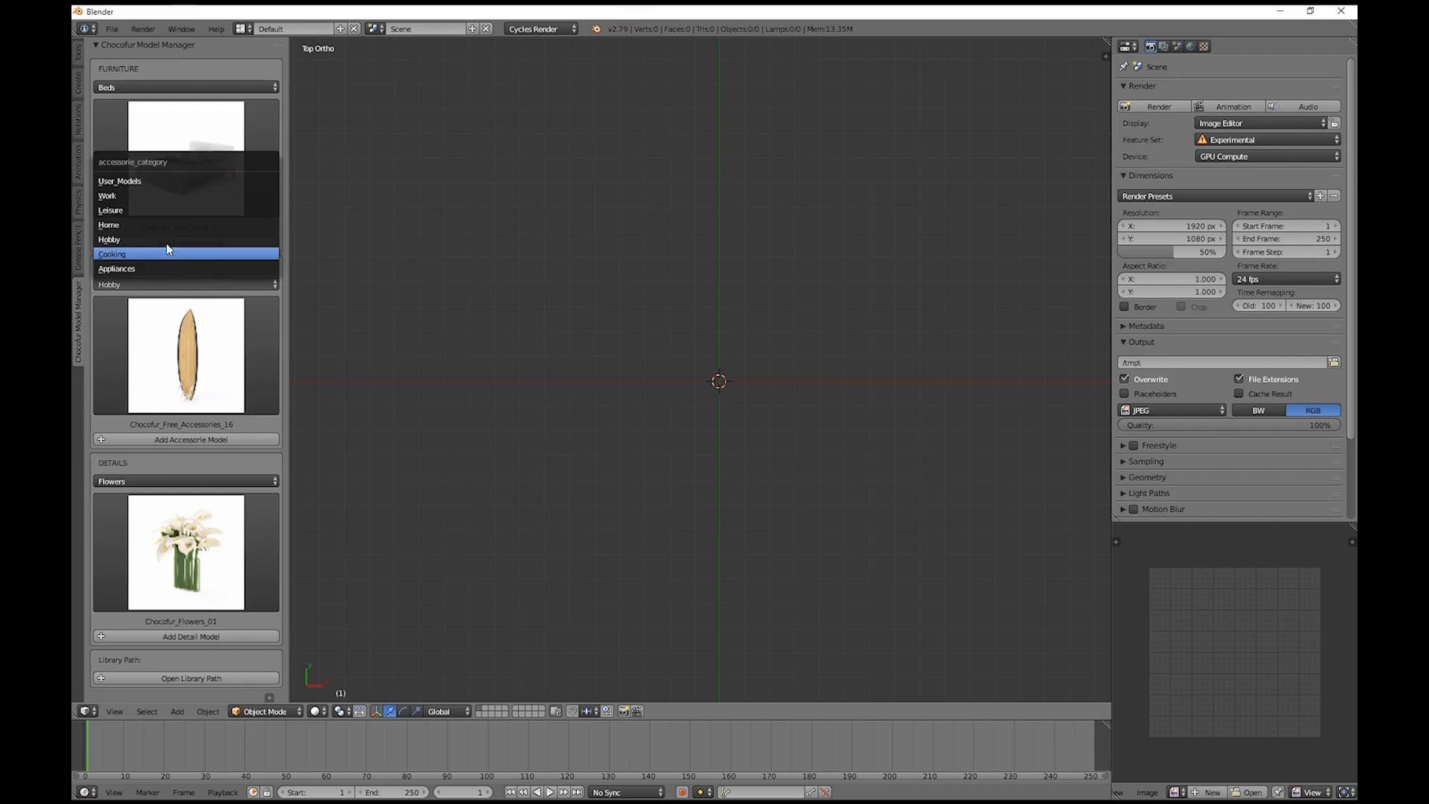
left_click(166, 264)
left_click(188, 347)
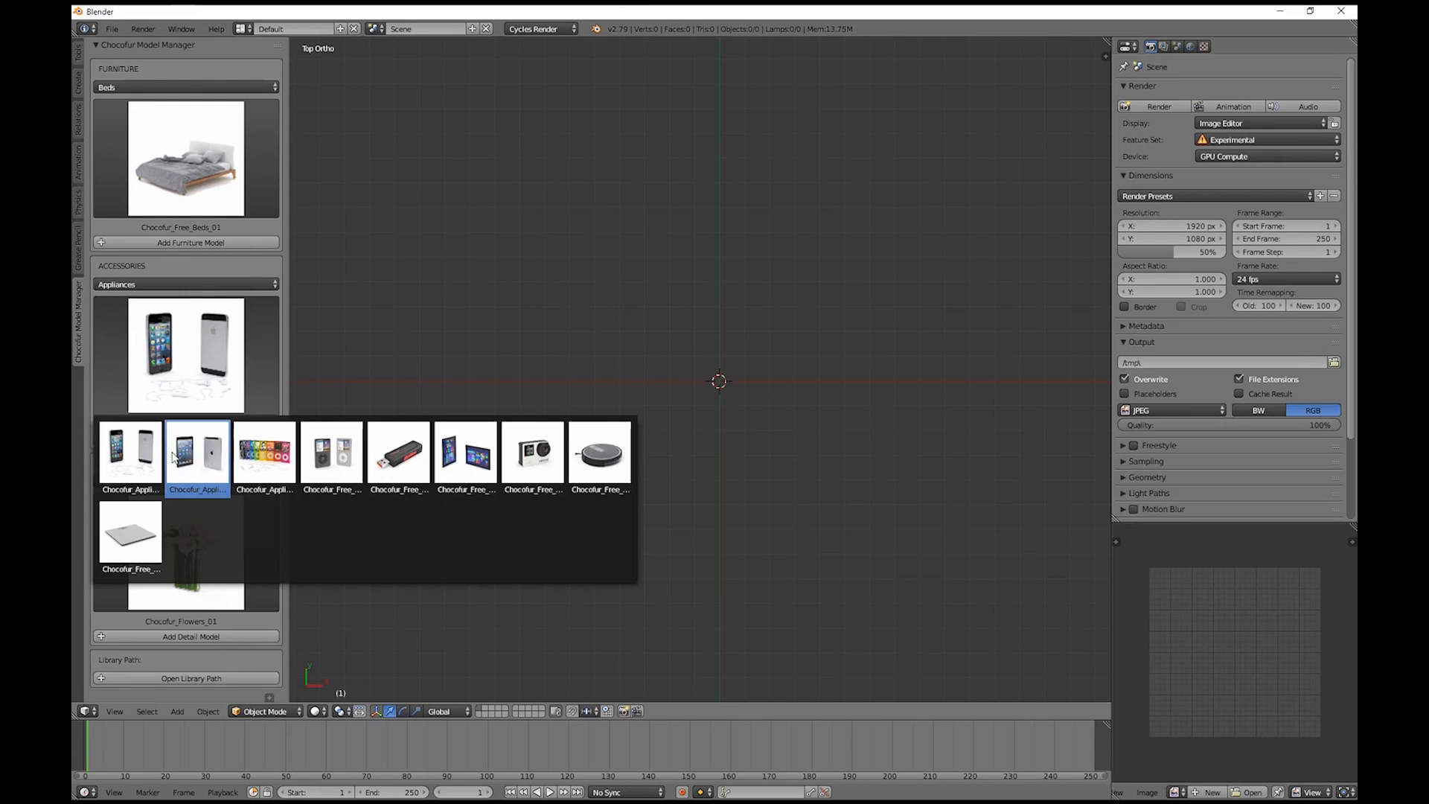
left_click(264, 445)
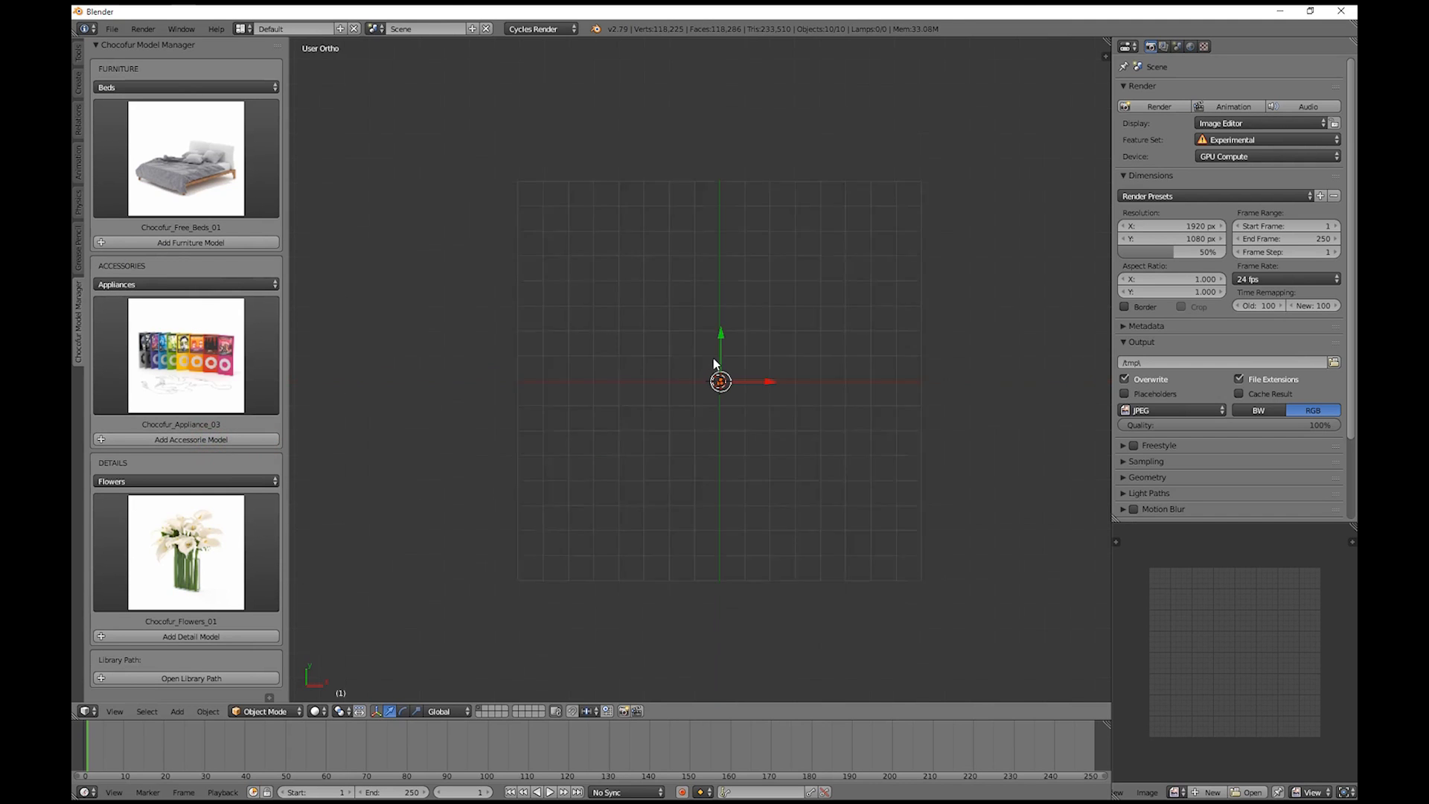
middle_click_drag(714, 364, 840, 328)
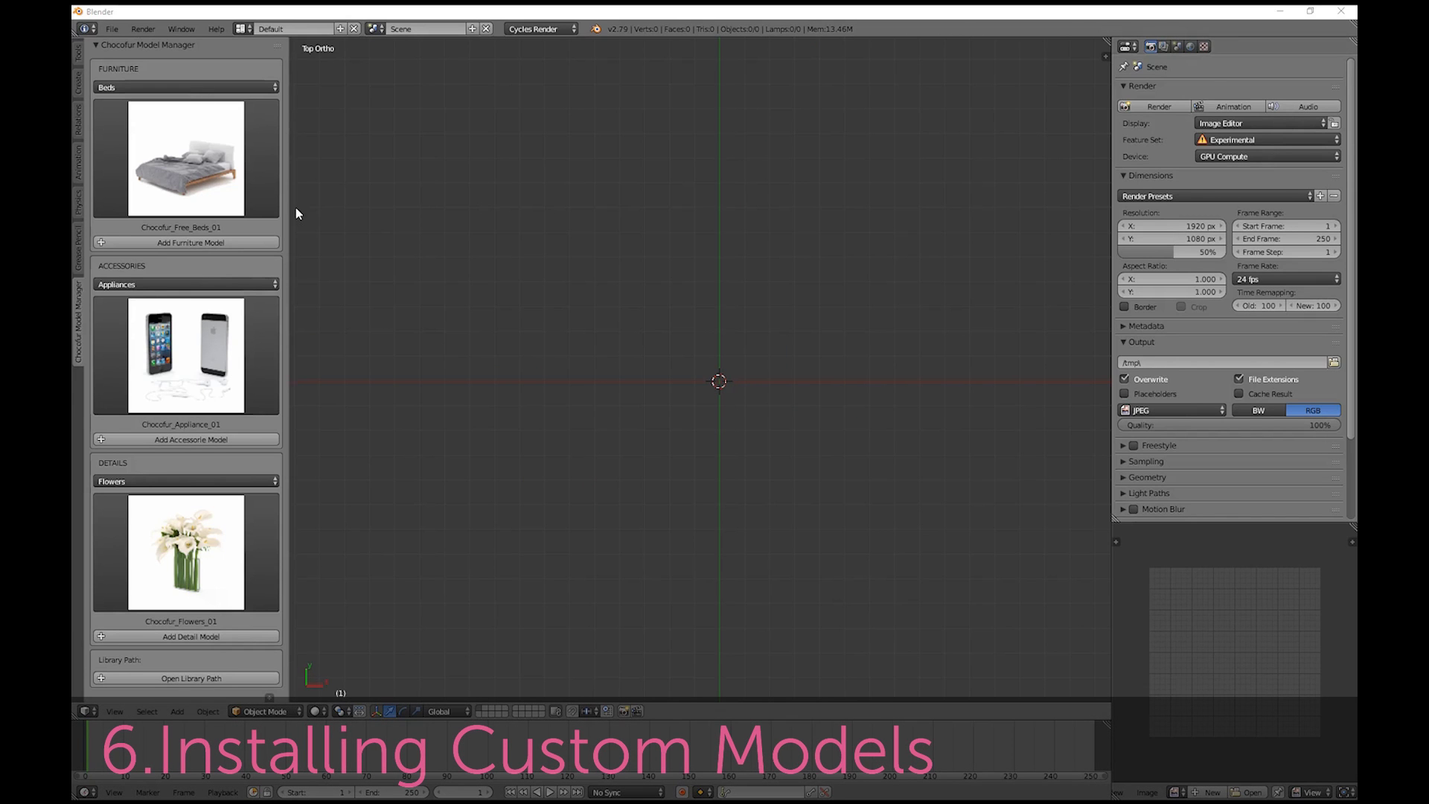
- Switch Furniture and Accessories to User_Models and open the add-on's library folder
left_click(207, 87)
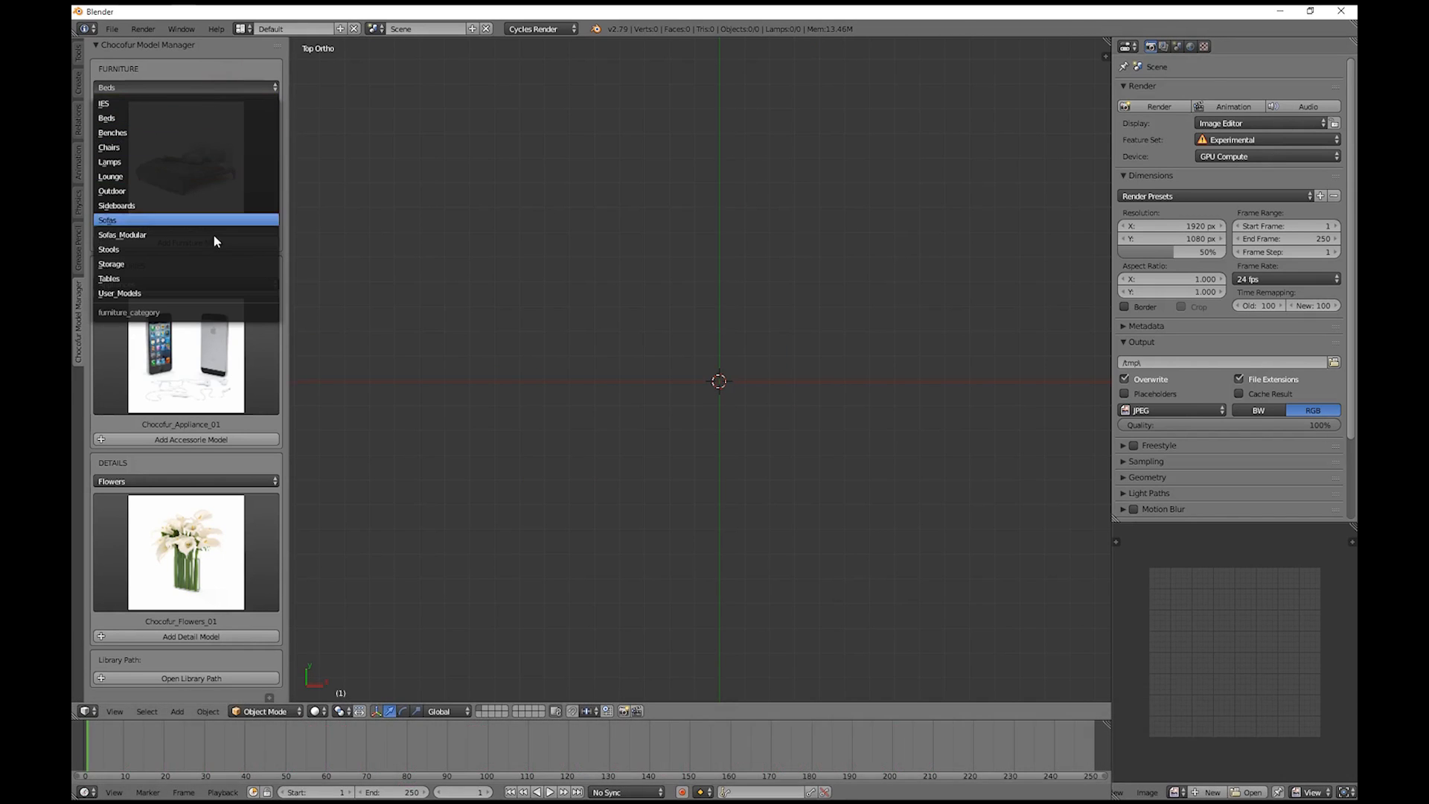
left_click(124, 293)
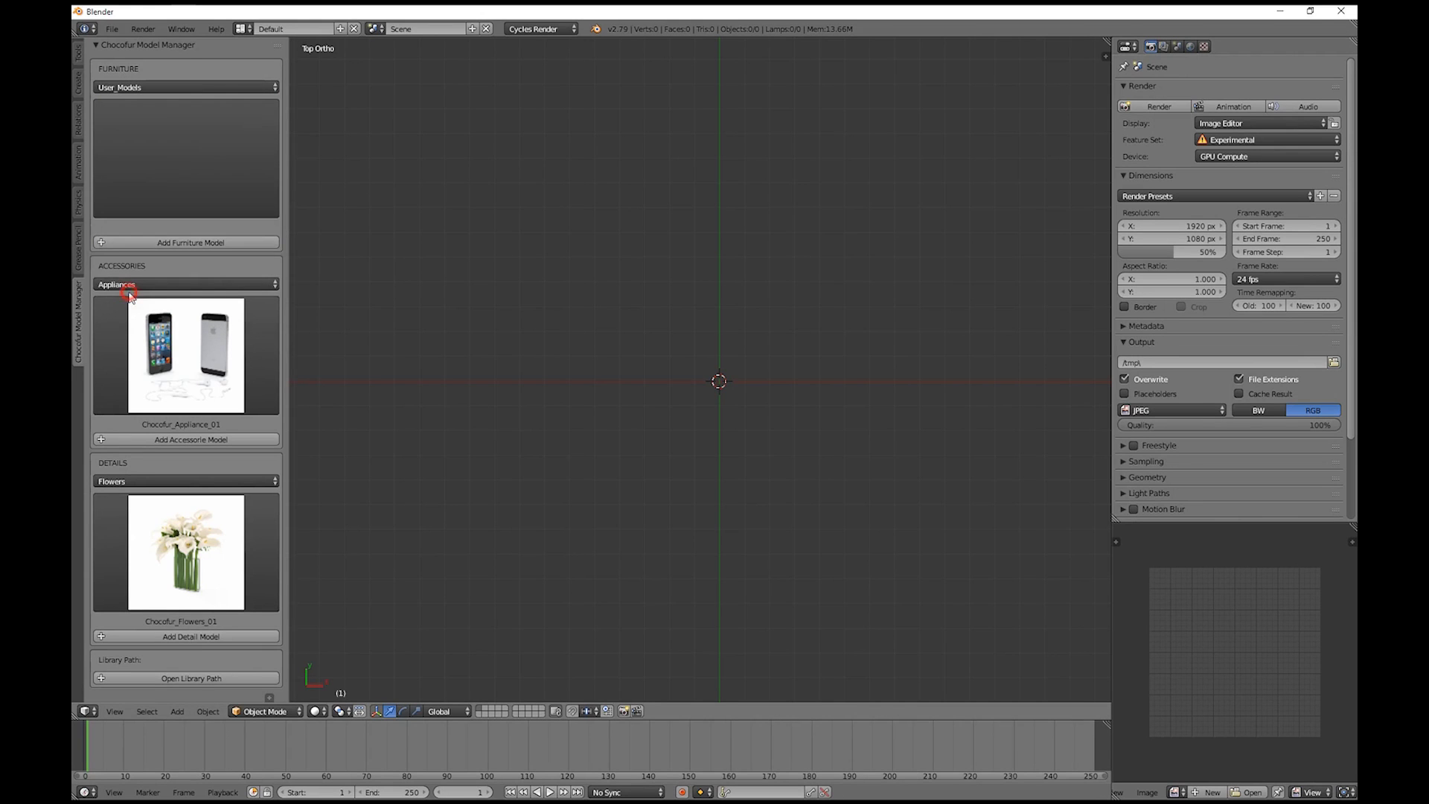
left_click(168, 285)
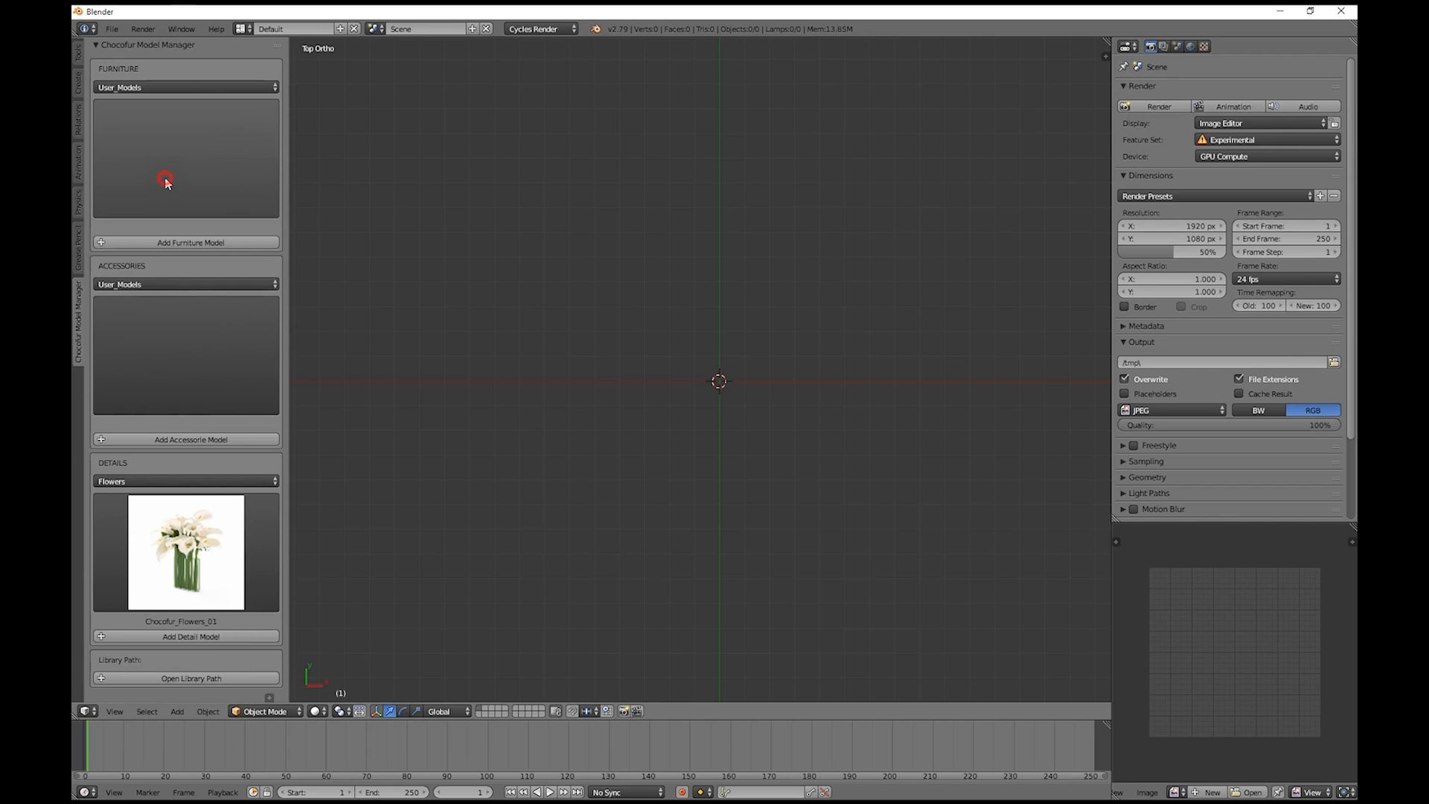
left_click(209, 679)
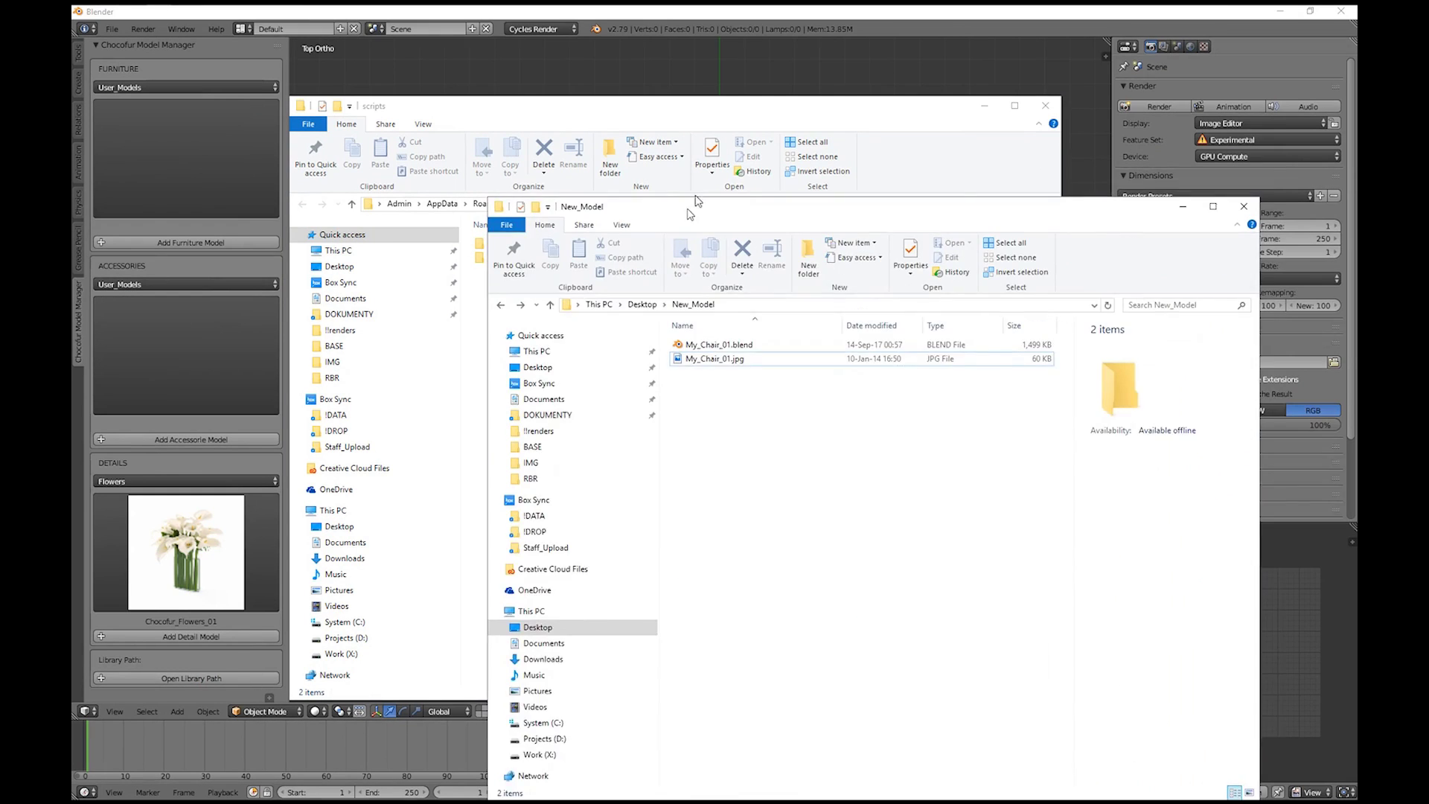
- Open the add-on's Models\Furniture\User_Models folder beside the New_Model window
left_click(752, 320)
left_click(748, 331)
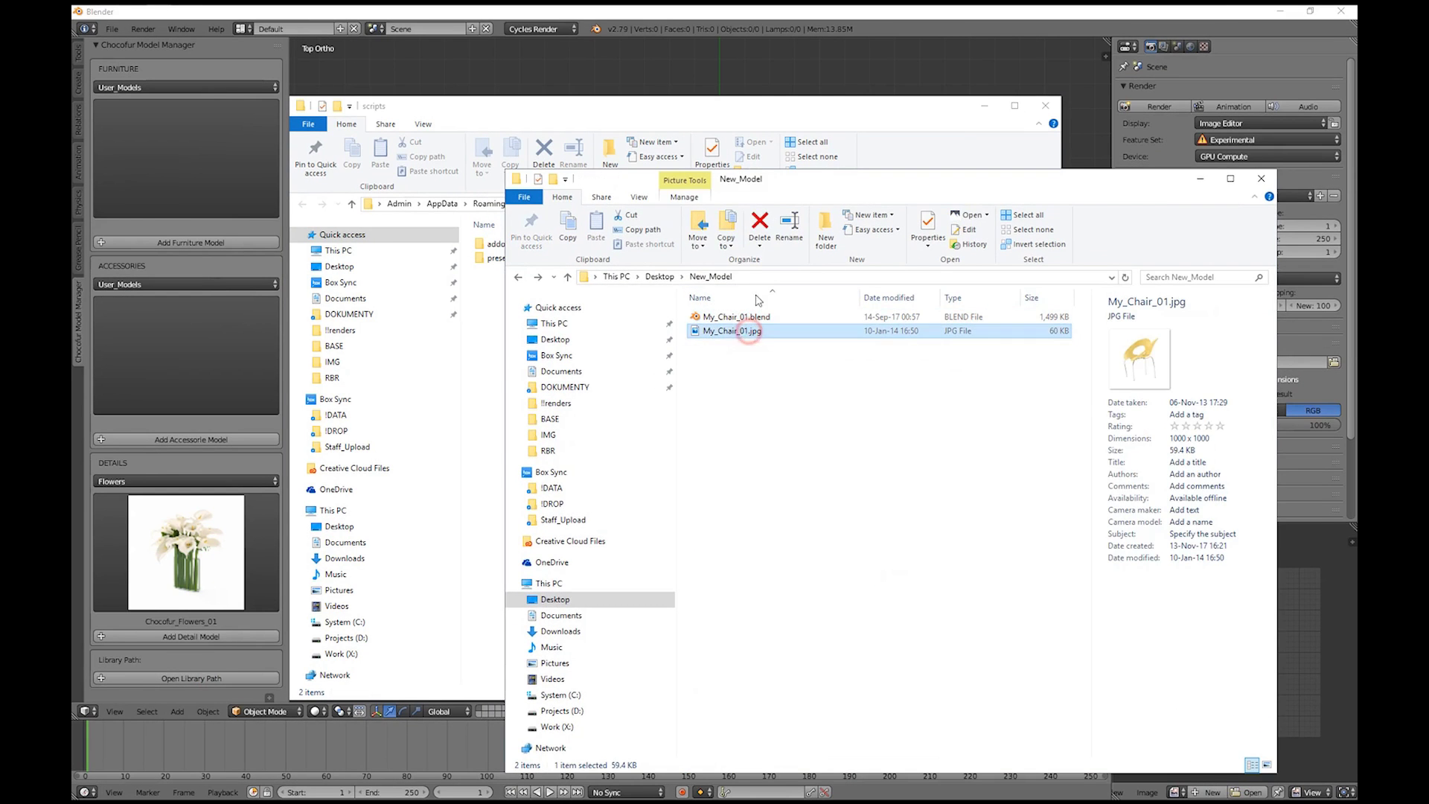
left_click_drag(780, 184, 869, 187)
left_click(584, 294)
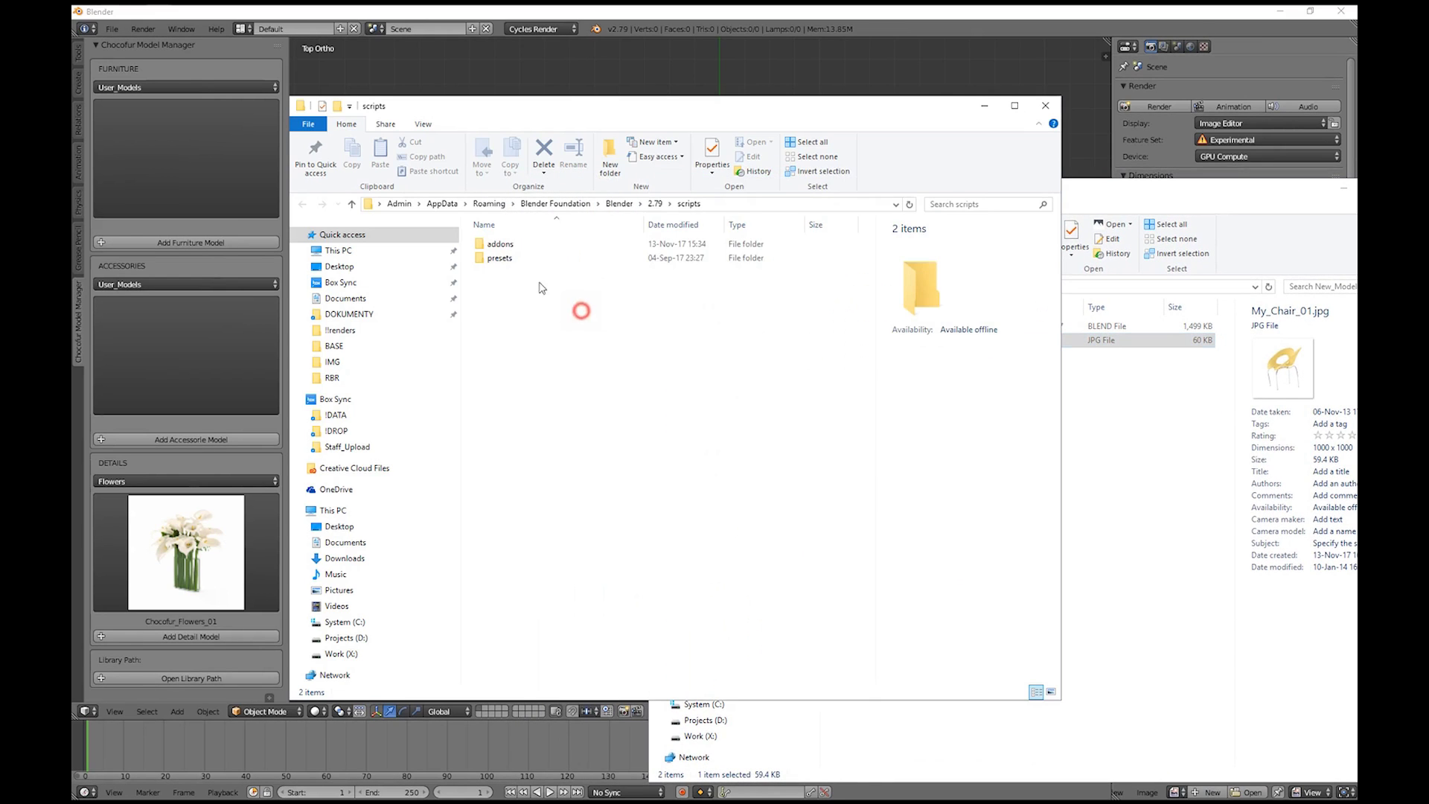
double_click(530, 245)
double_click(540, 258)
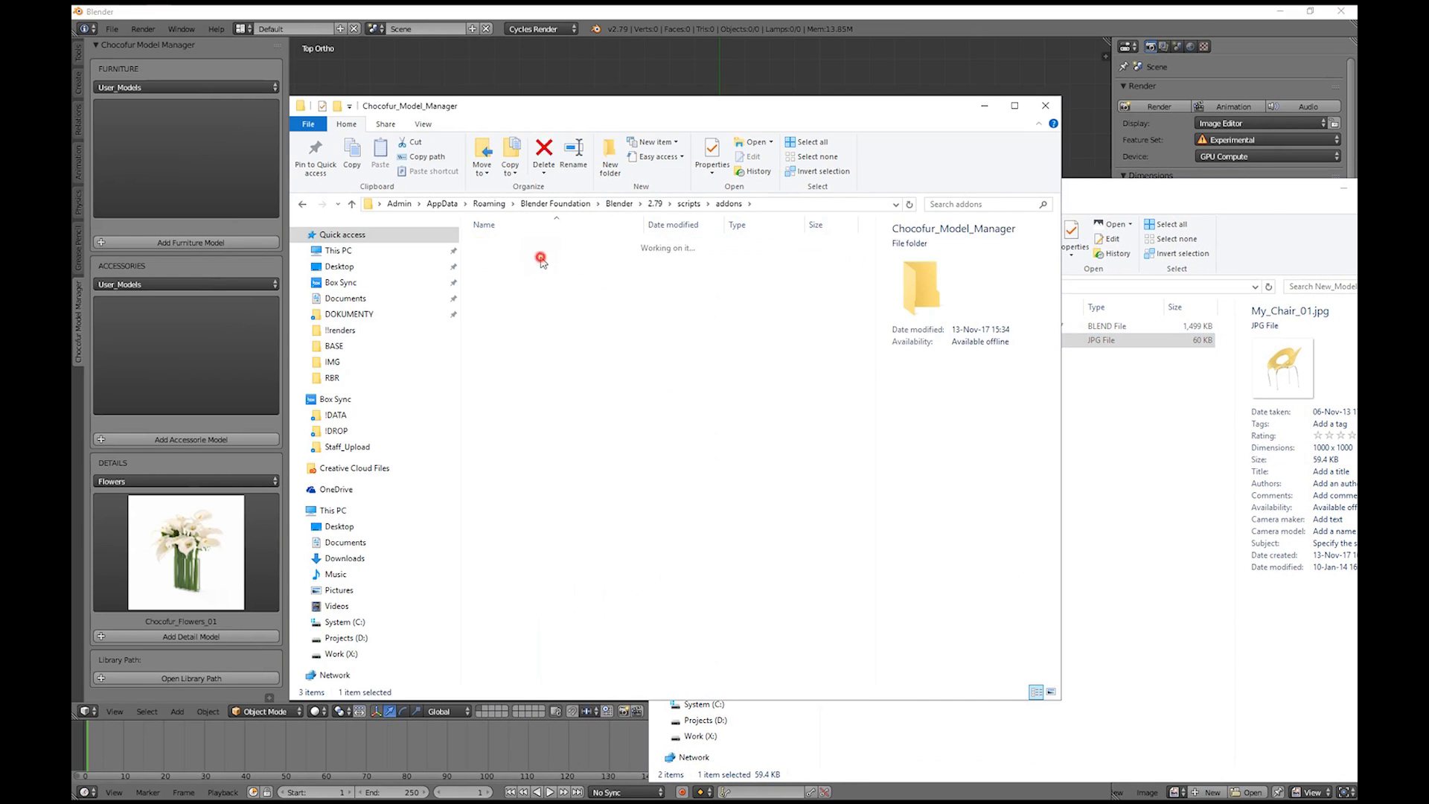
left_click(546, 259)
double_click(546, 257)
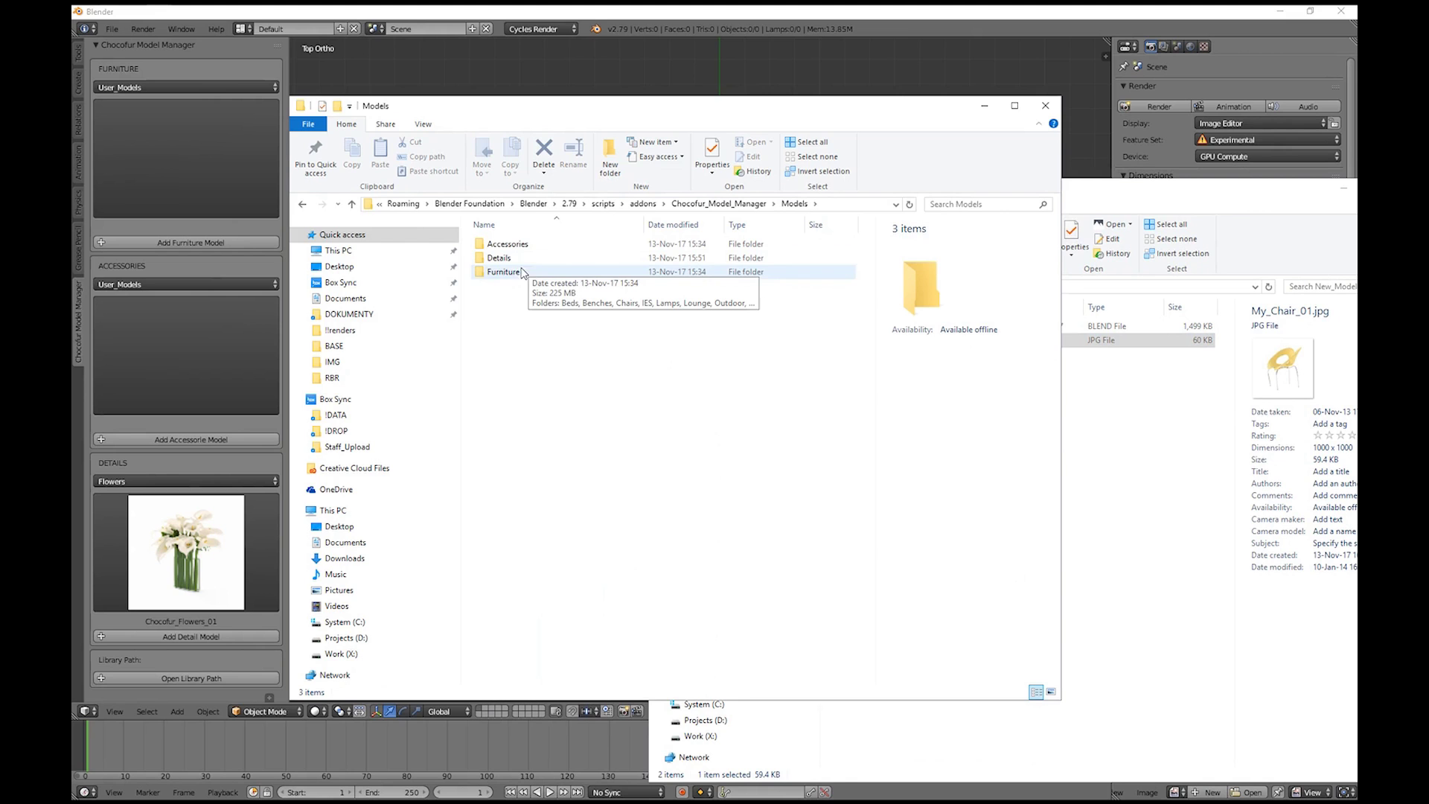
double_click(521, 272)
left_click(545, 447)
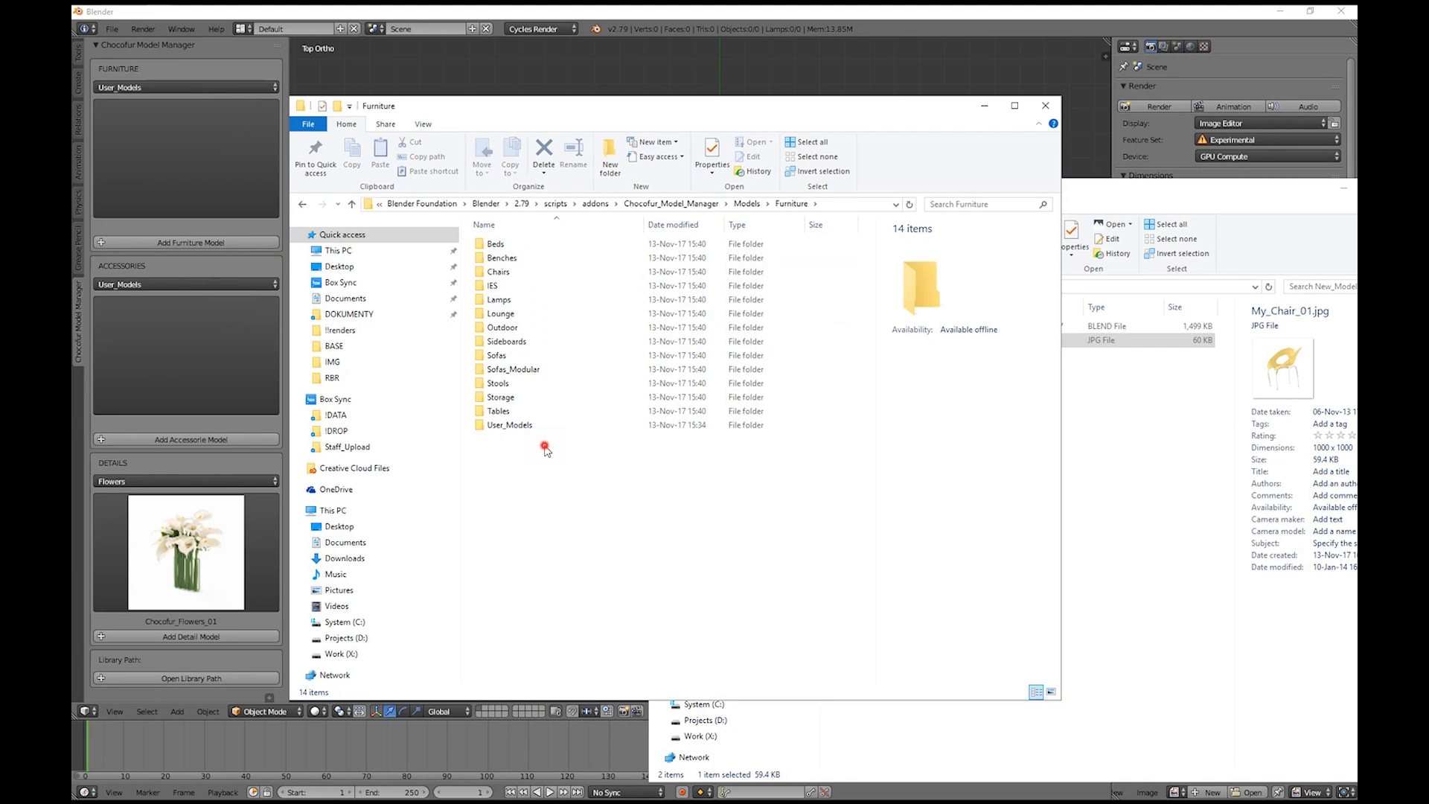
double_click(503, 424)
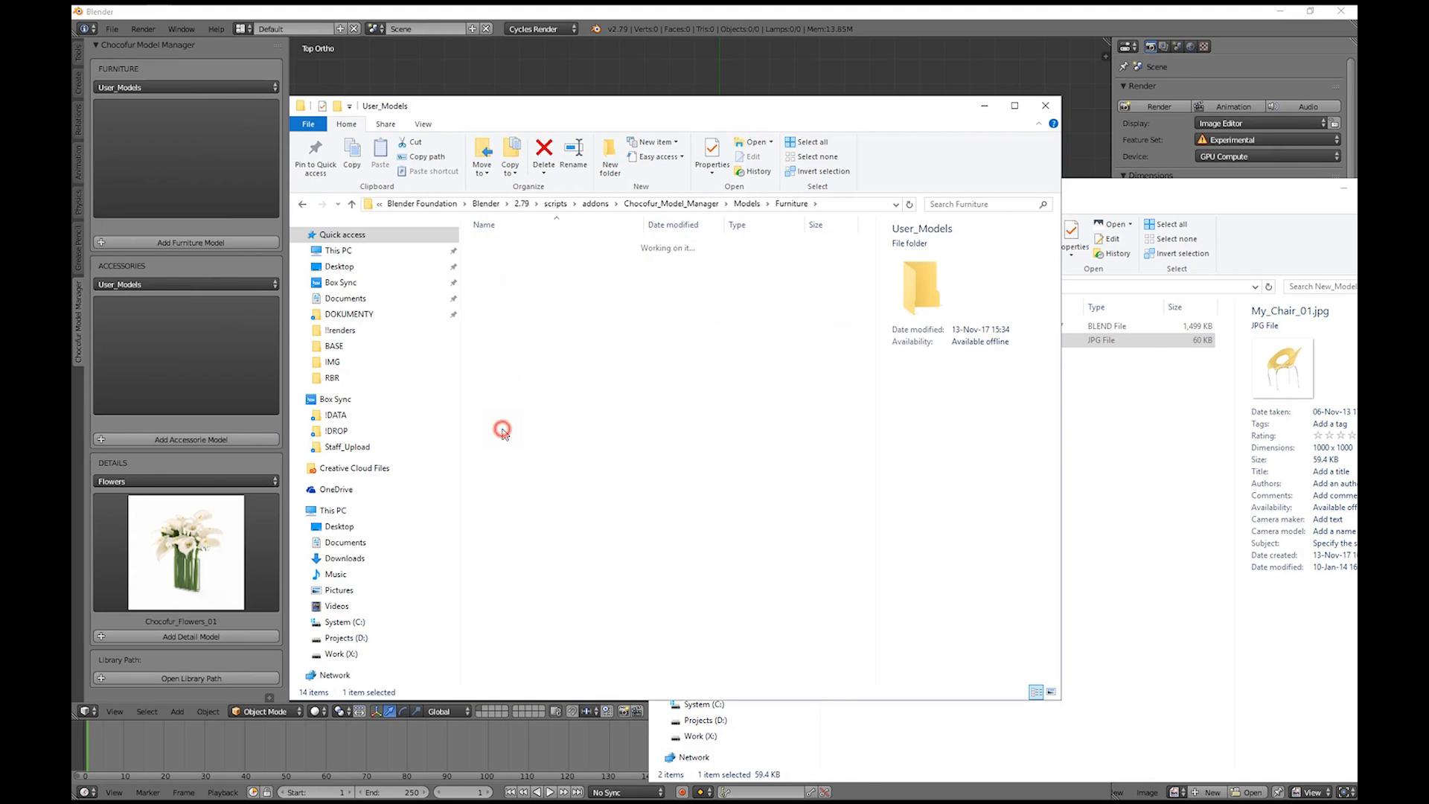
- Copy My_Chair_01.blend into the User_Models folder
left_click(1094, 404)
left_click(899, 340)
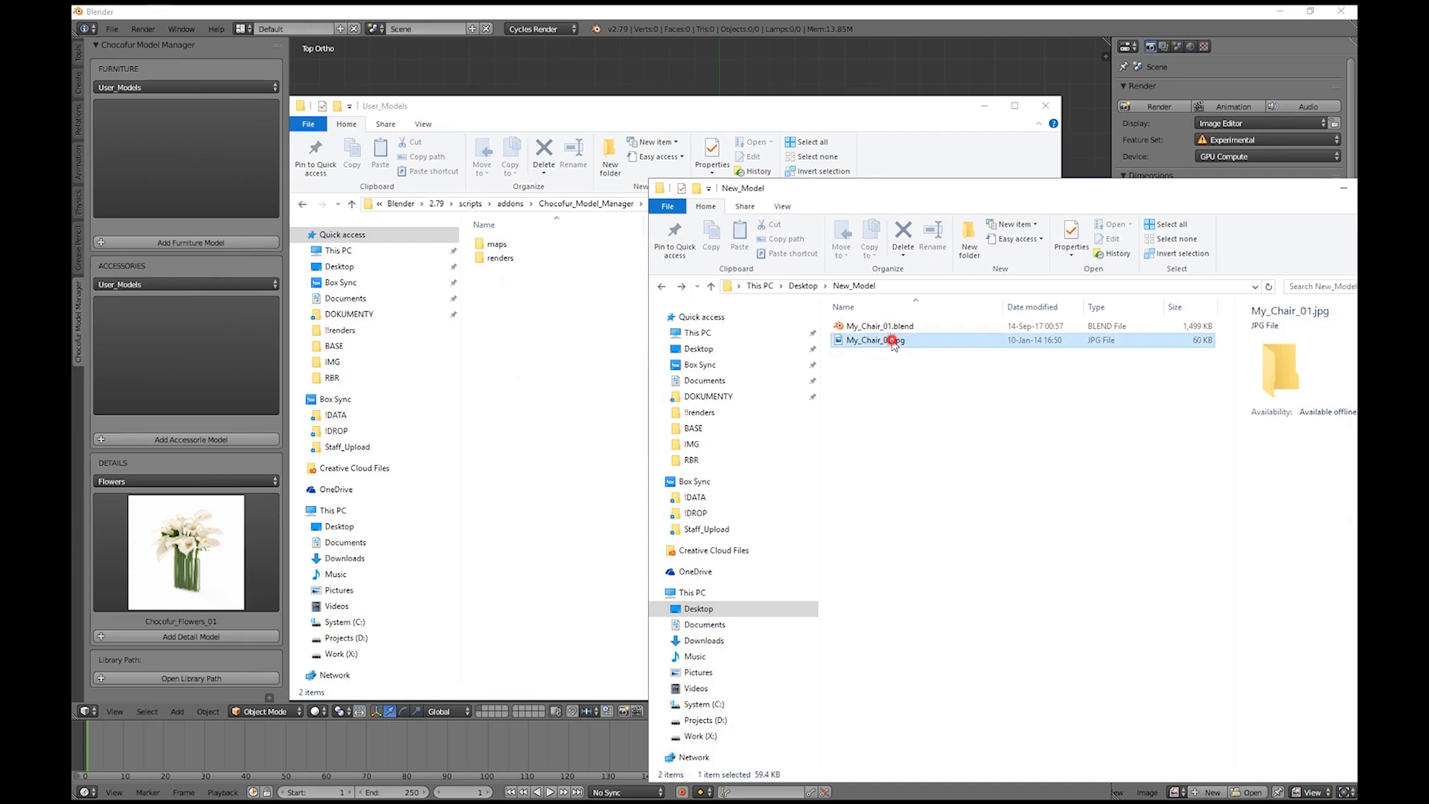
left_click(902, 326)
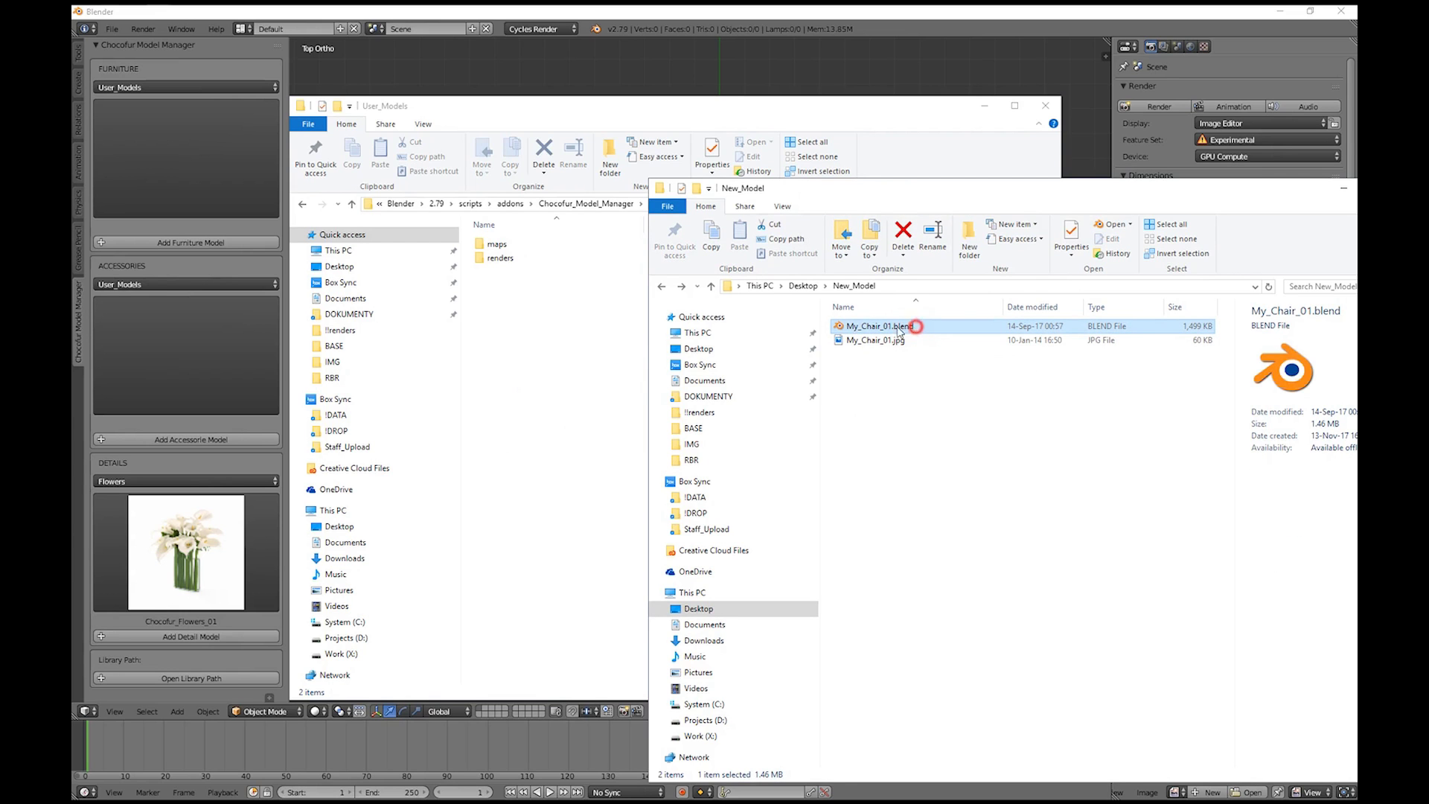
left_click_drag(918, 332, 584, 370)
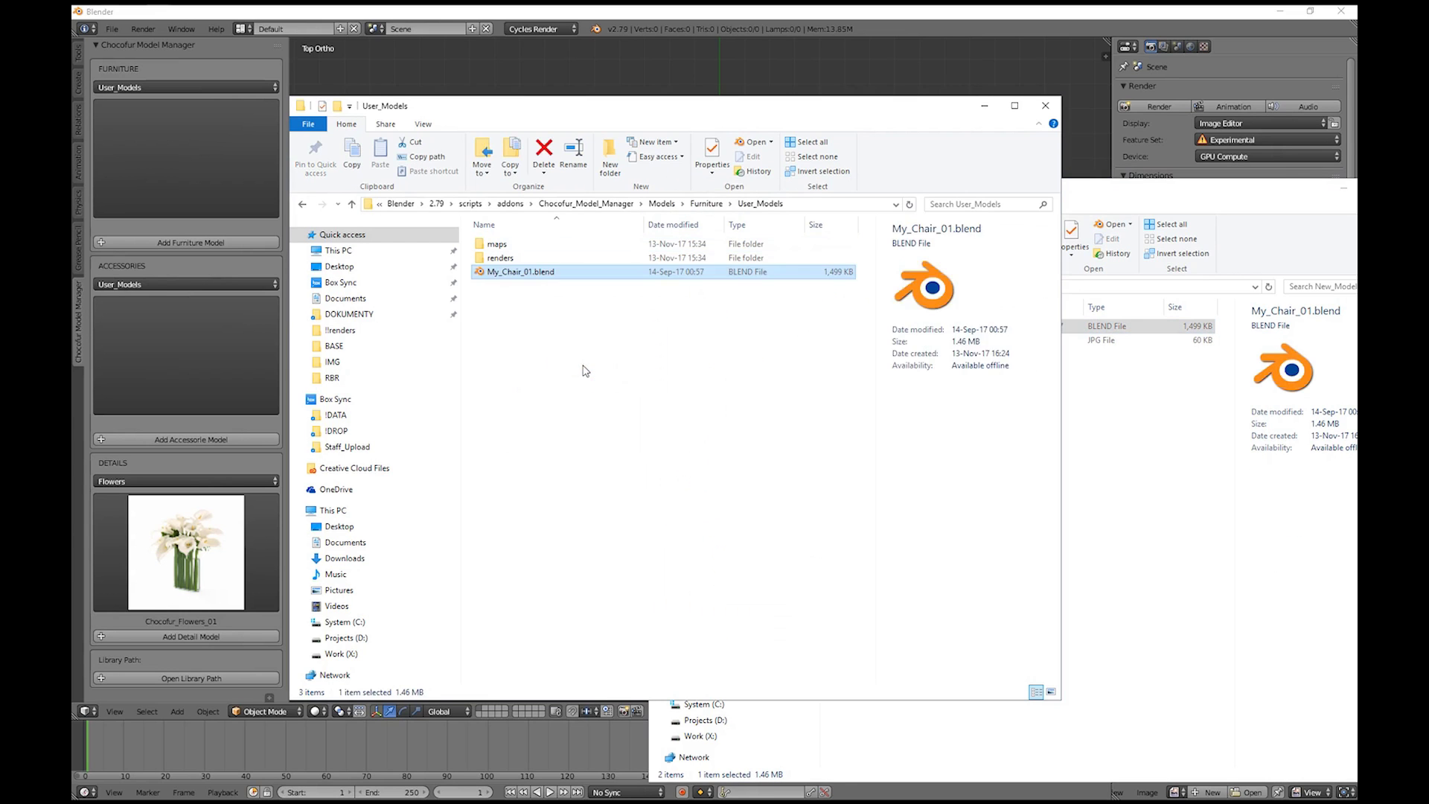
- Copy My_Chair_01.jpg into the User_Models renders folder
double_click(506, 258)
left_click(1091, 423)
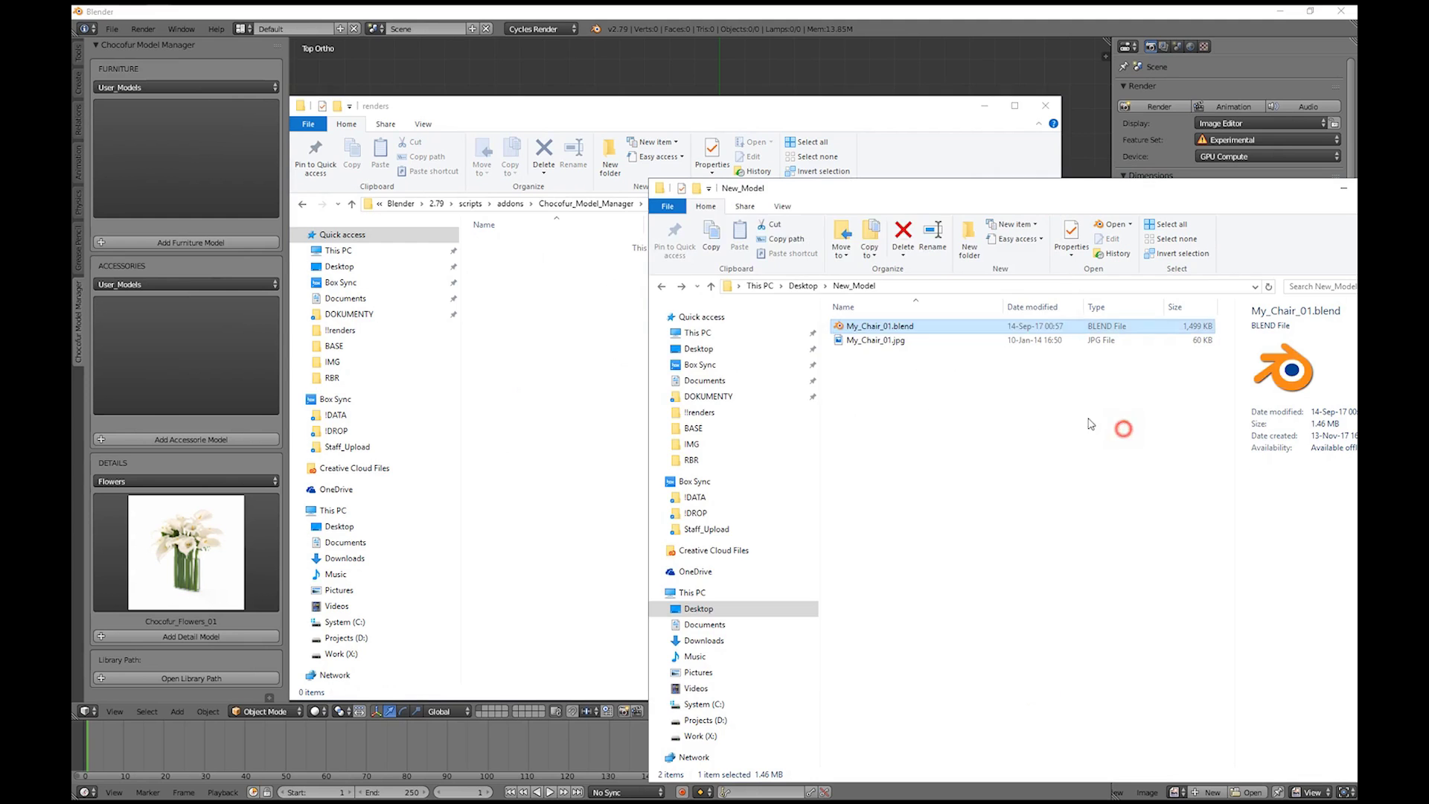
left_click(904, 340)
left_click_drag(926, 343, 629, 377)
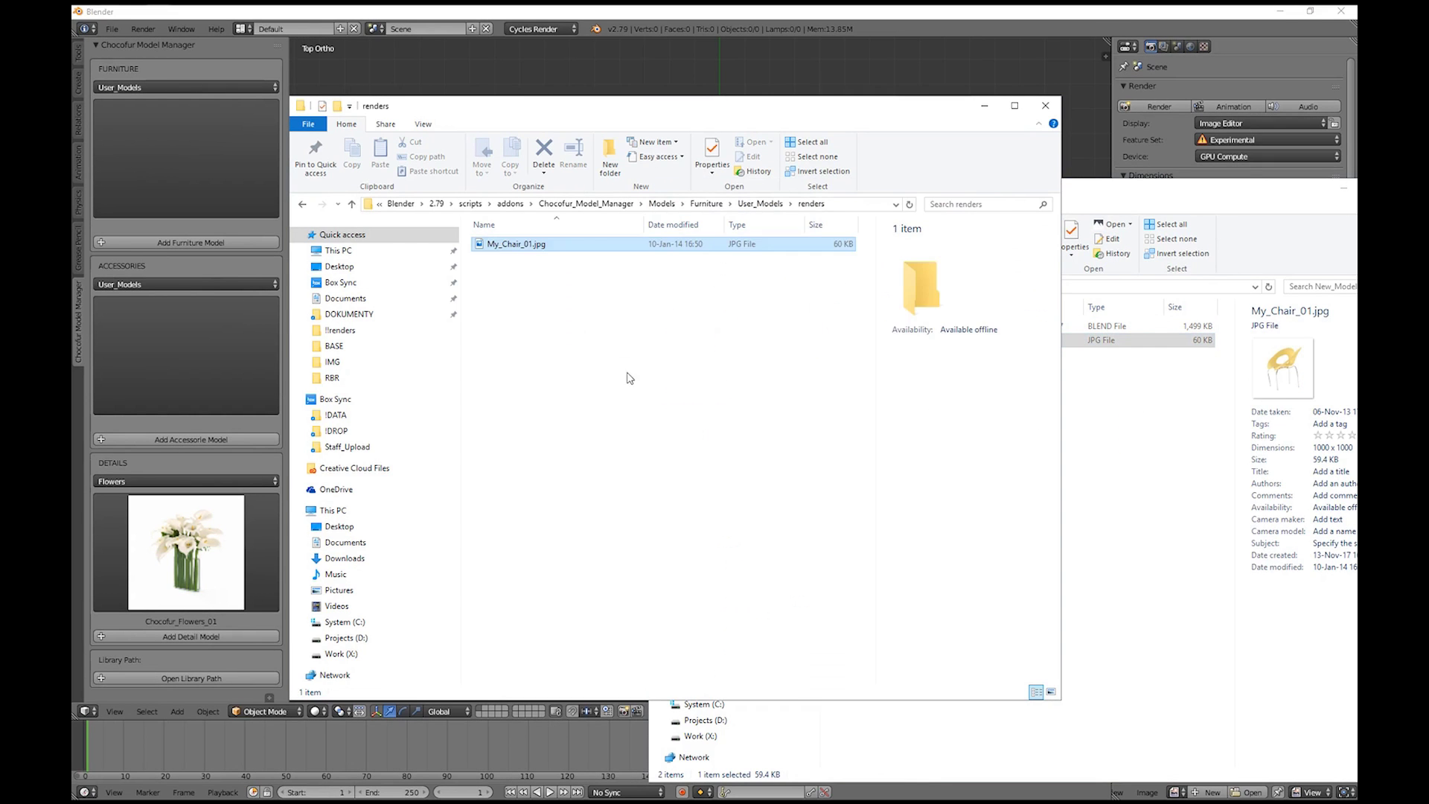
- Choose the User_Models furniture category and add My_Chair_01 to the scene
left_click(201, 74)
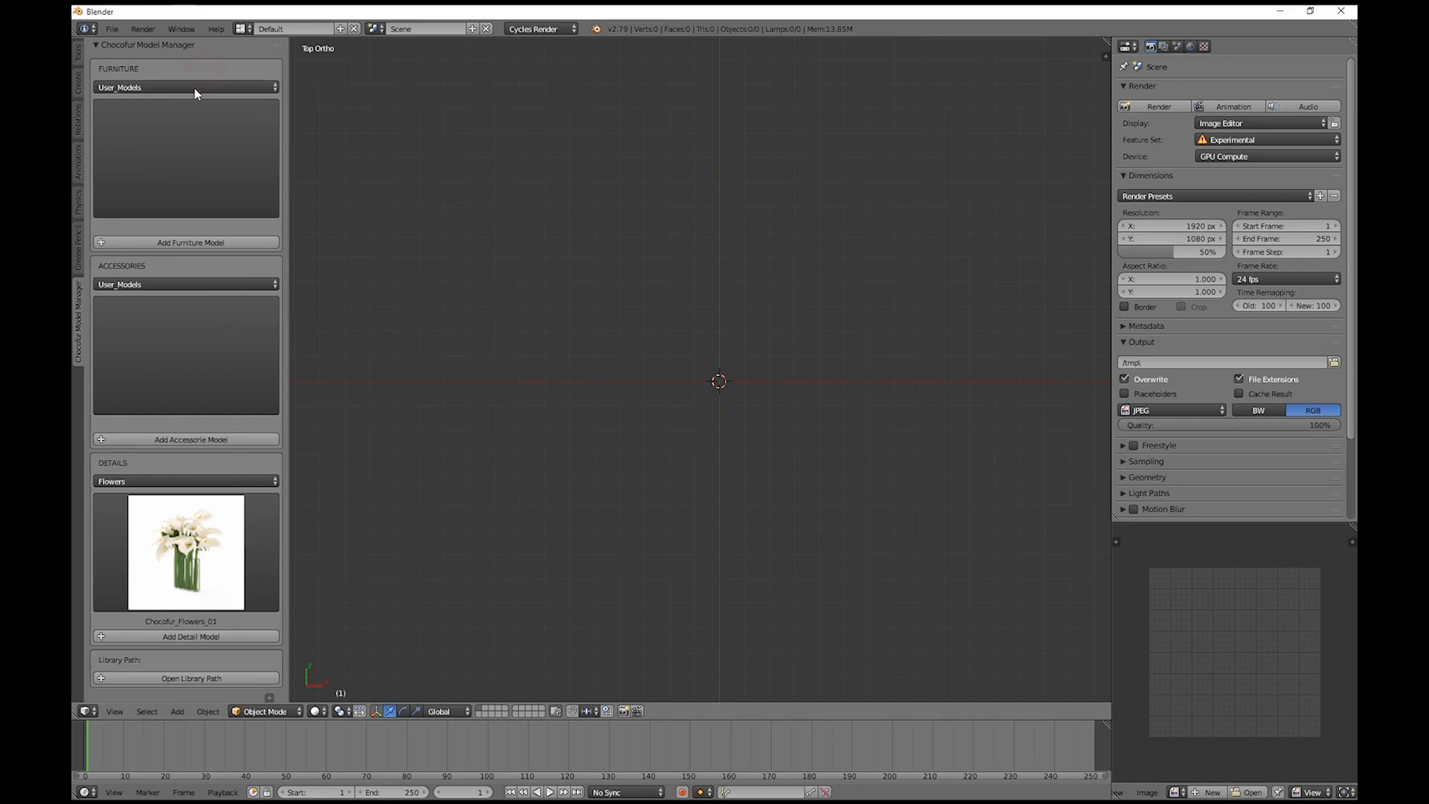
left_click(194, 87)
left_click(160, 162)
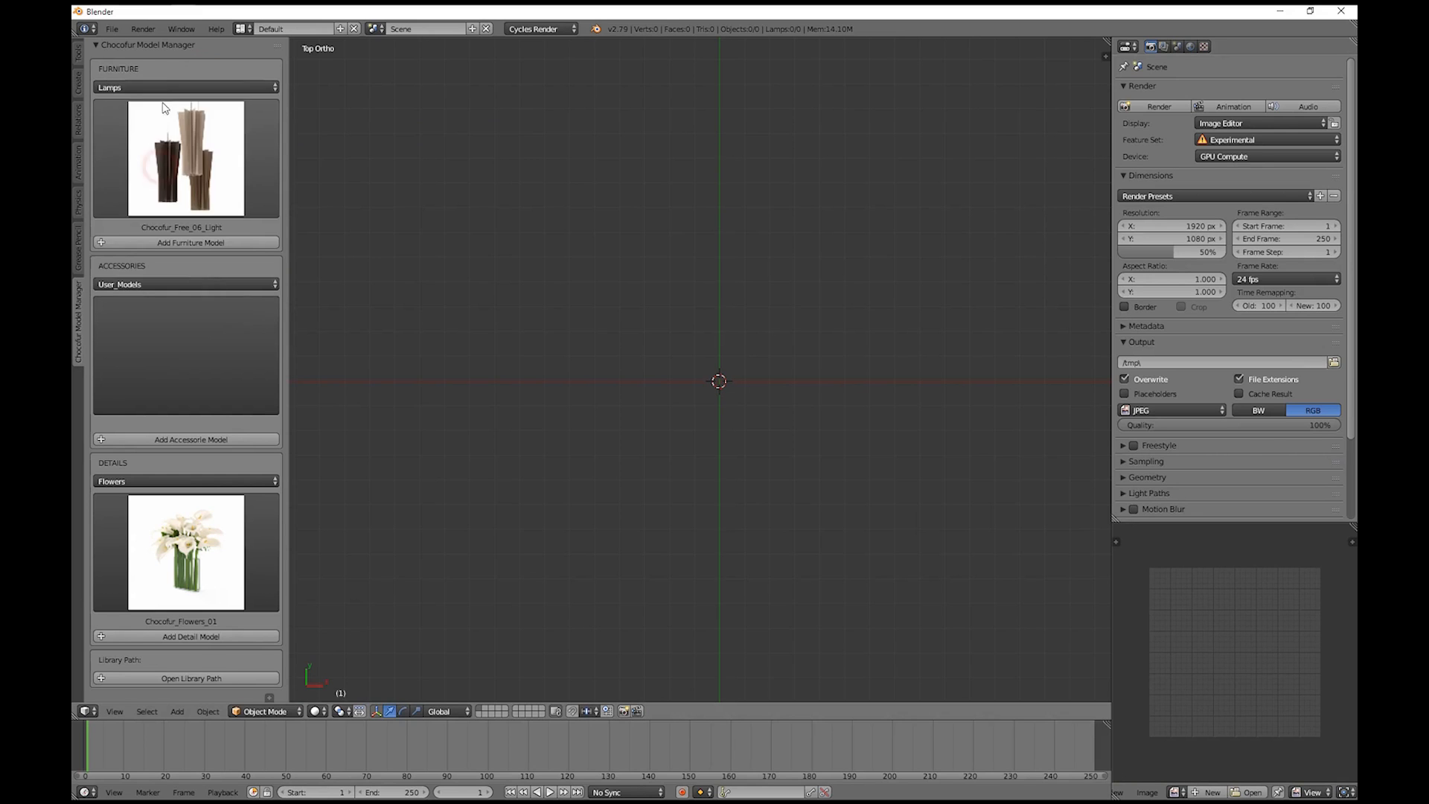
left_click(169, 87)
left_click(185, 293)
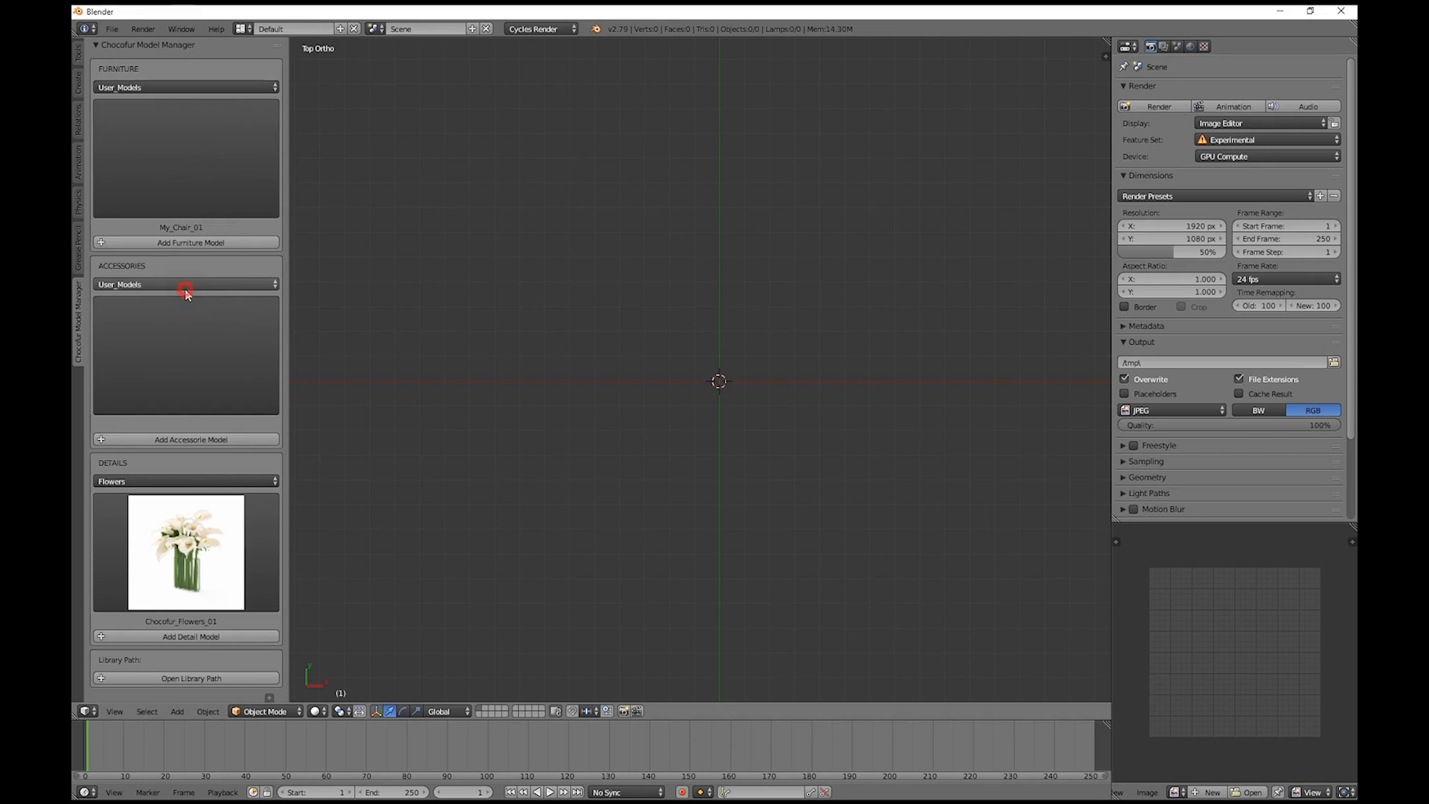
left_click(207, 166)
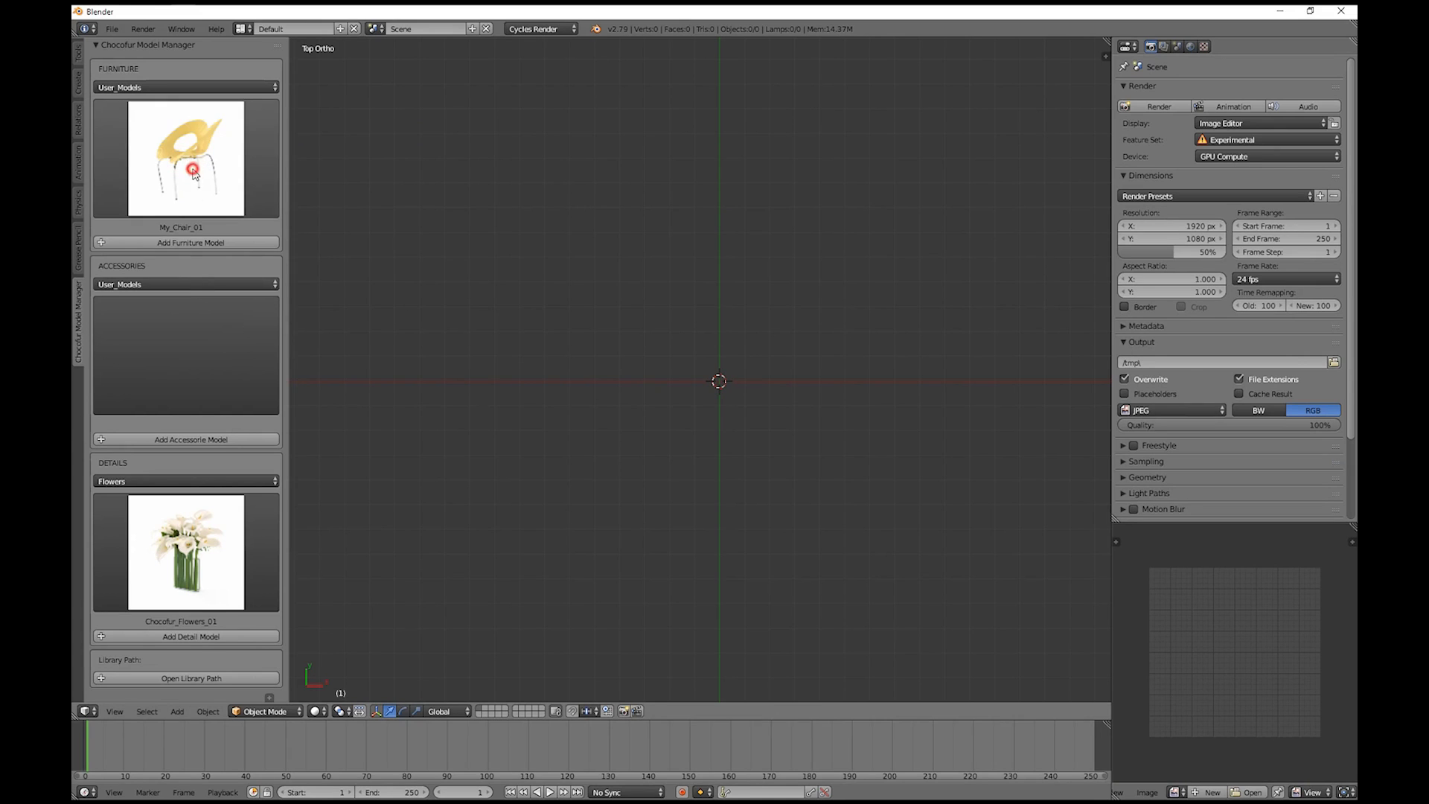
left_click(202, 237)
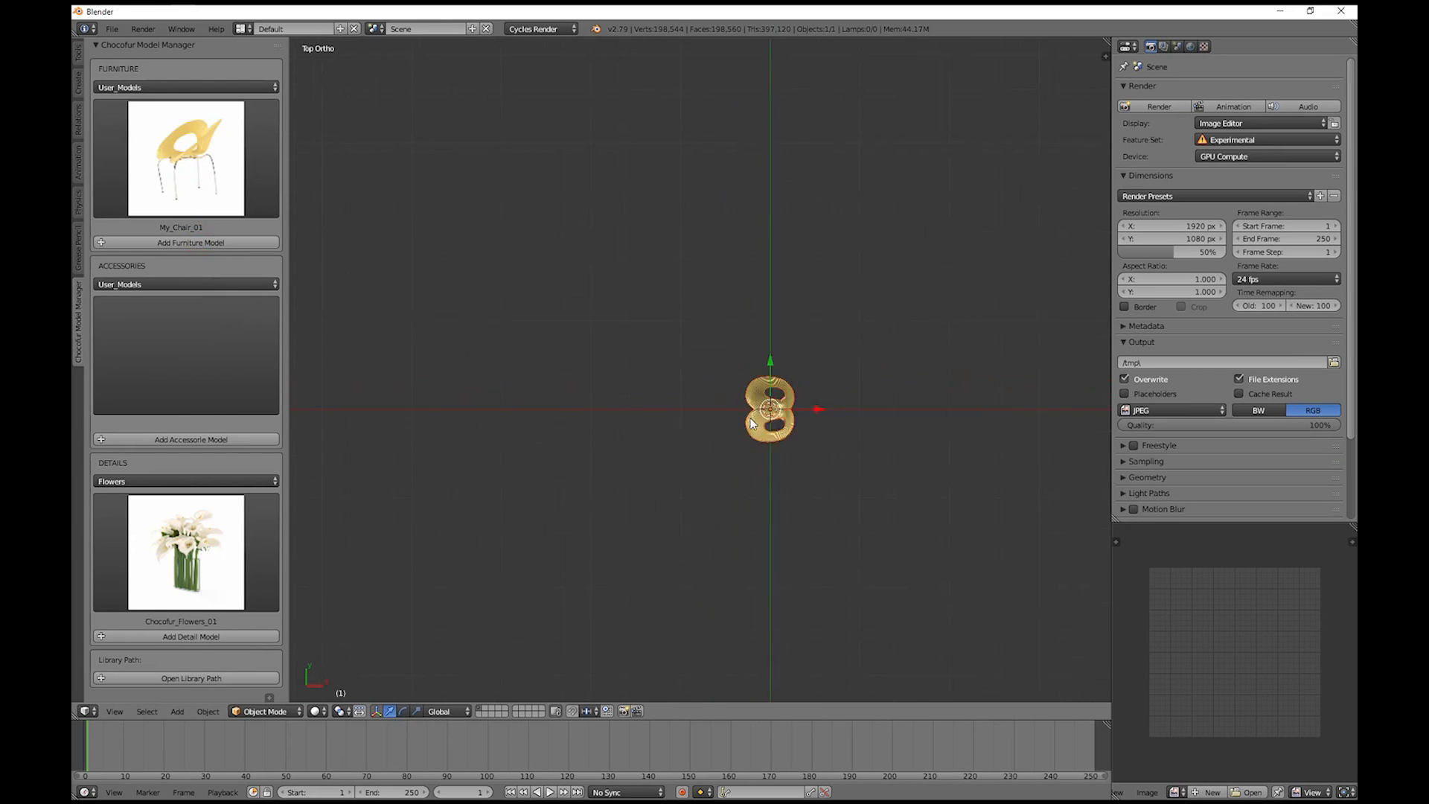
middle_click_drag(741, 394, 846, 300)
scroll(846, 300, "up", 8)
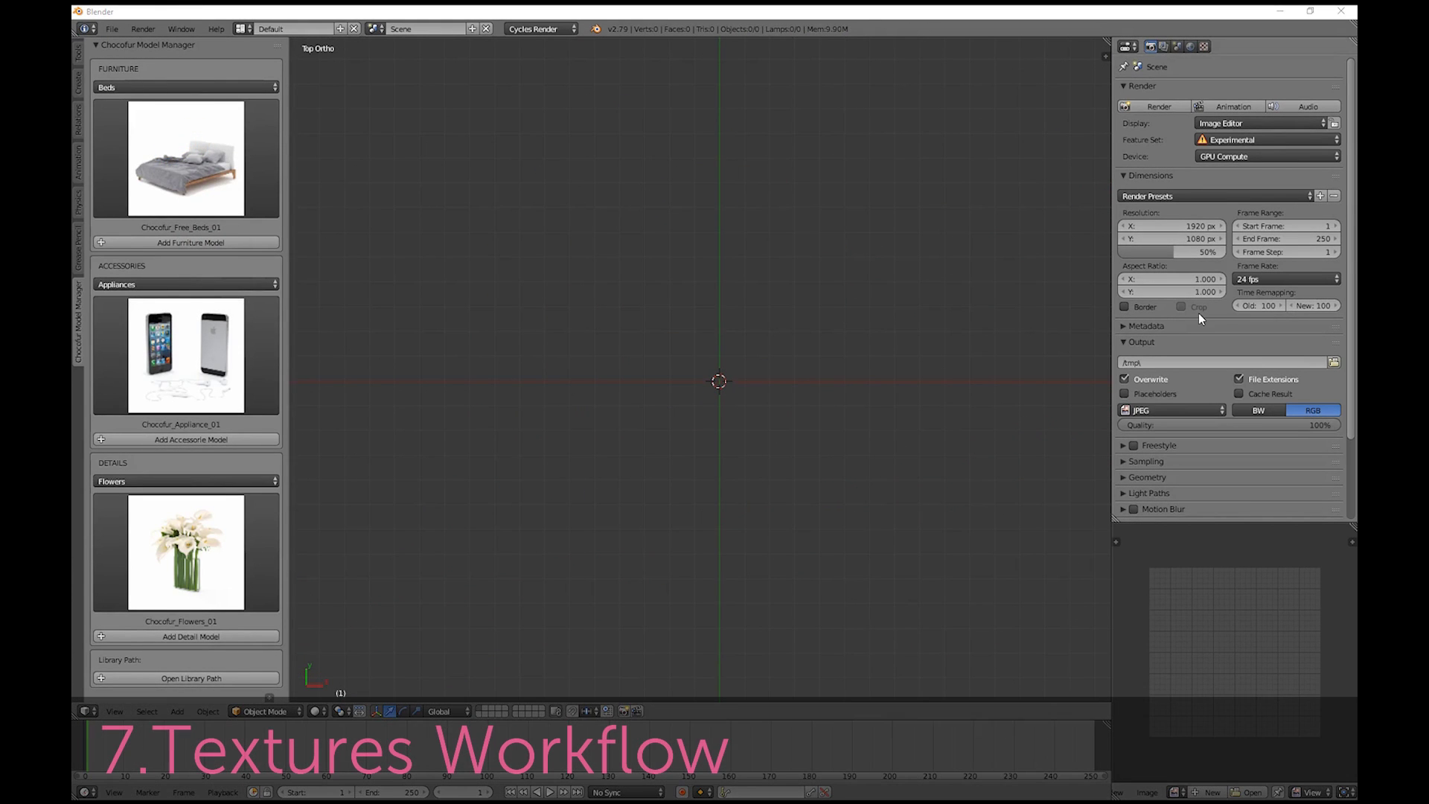
key("alt+Tab")
key("alt+Tab")
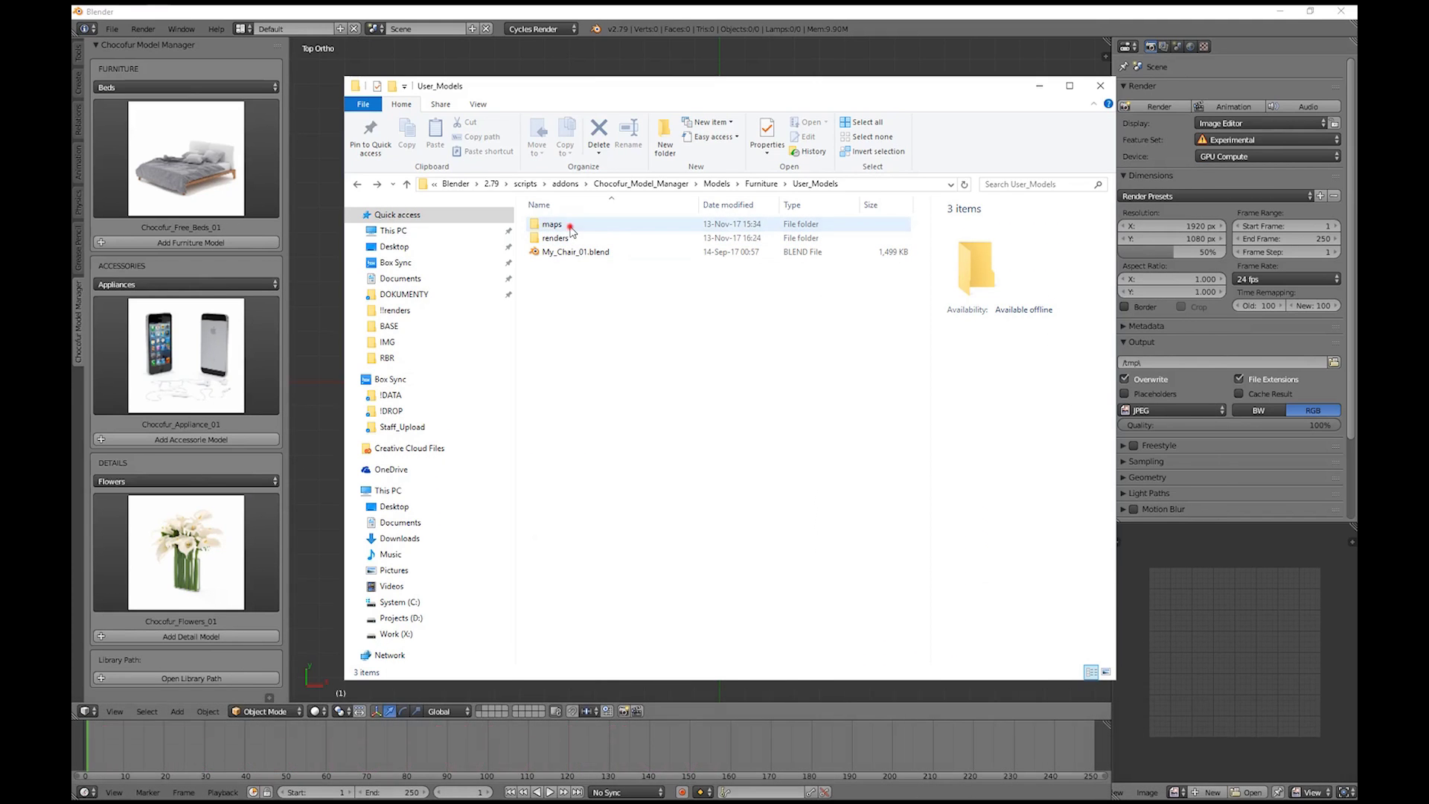
left_click(571, 227)
left_click(606, 297)
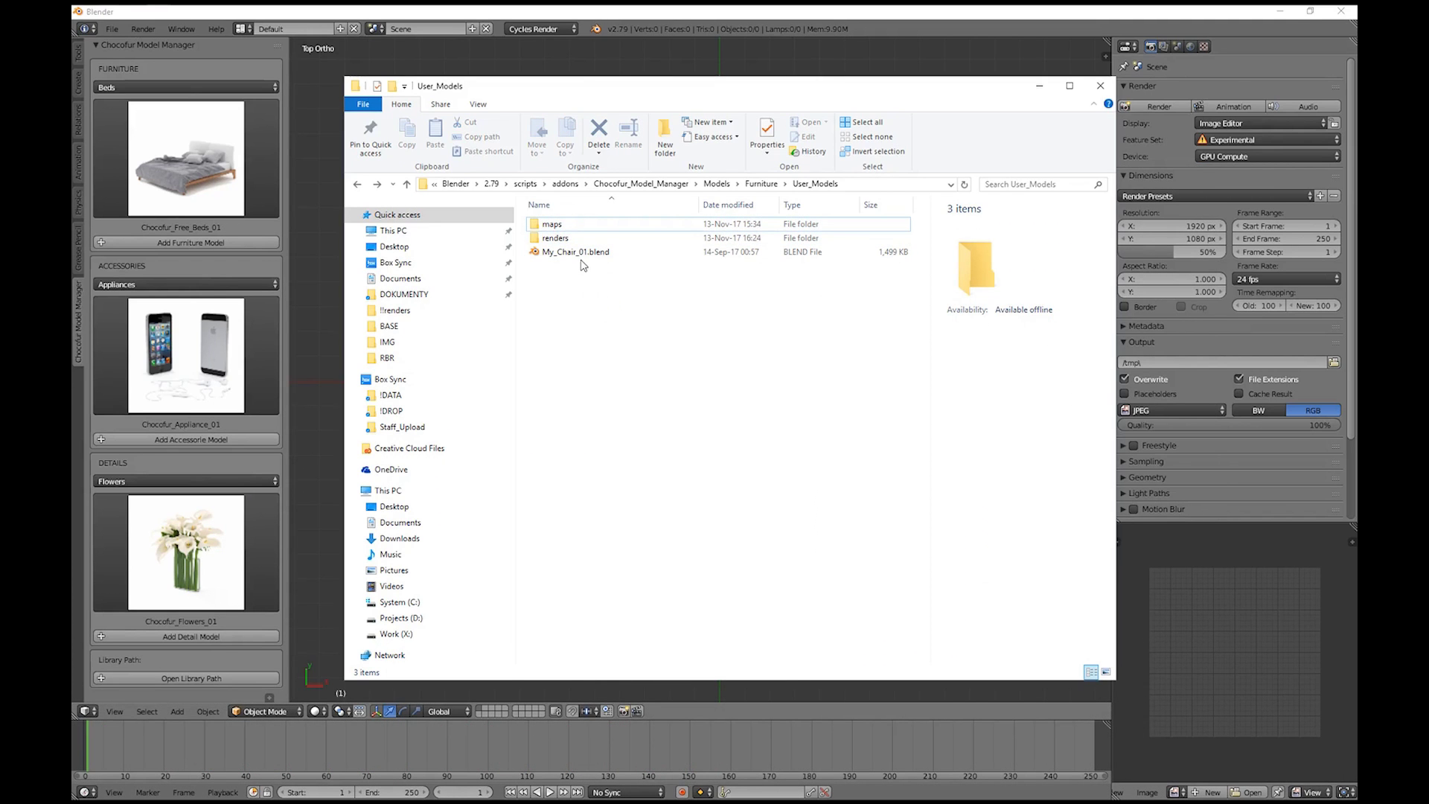
left_click(623, 17)
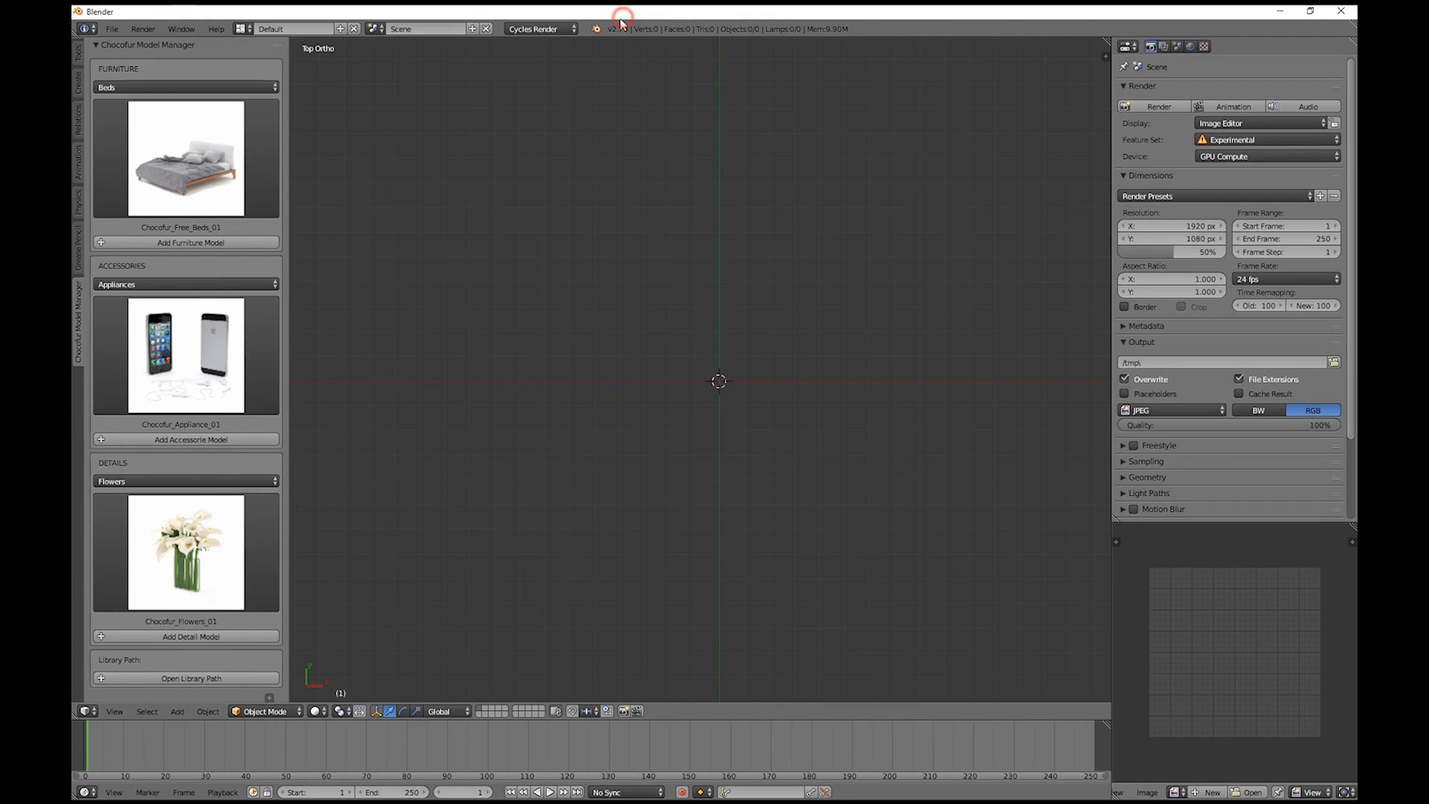
left_click(112, 29)
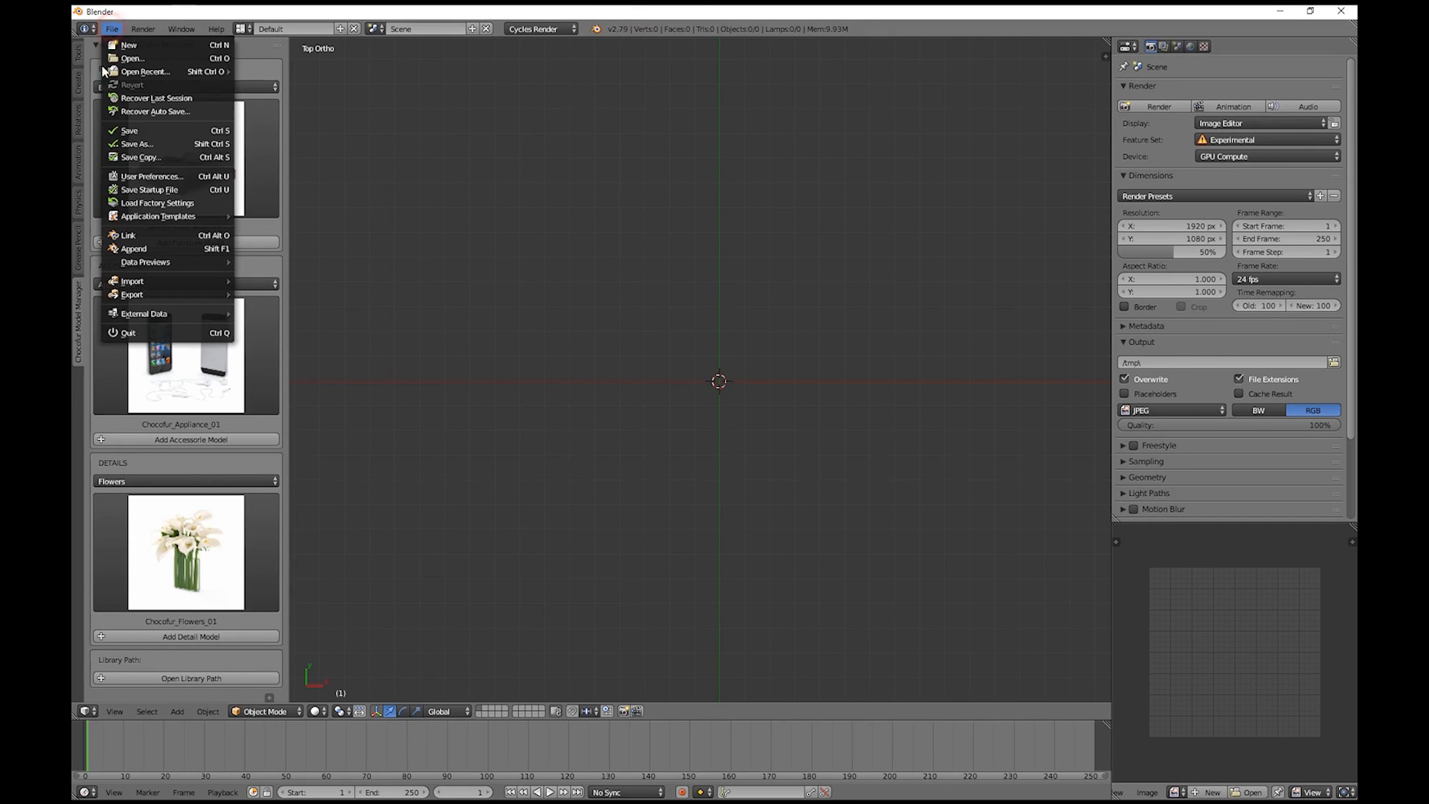
mouse_move(202, 320)
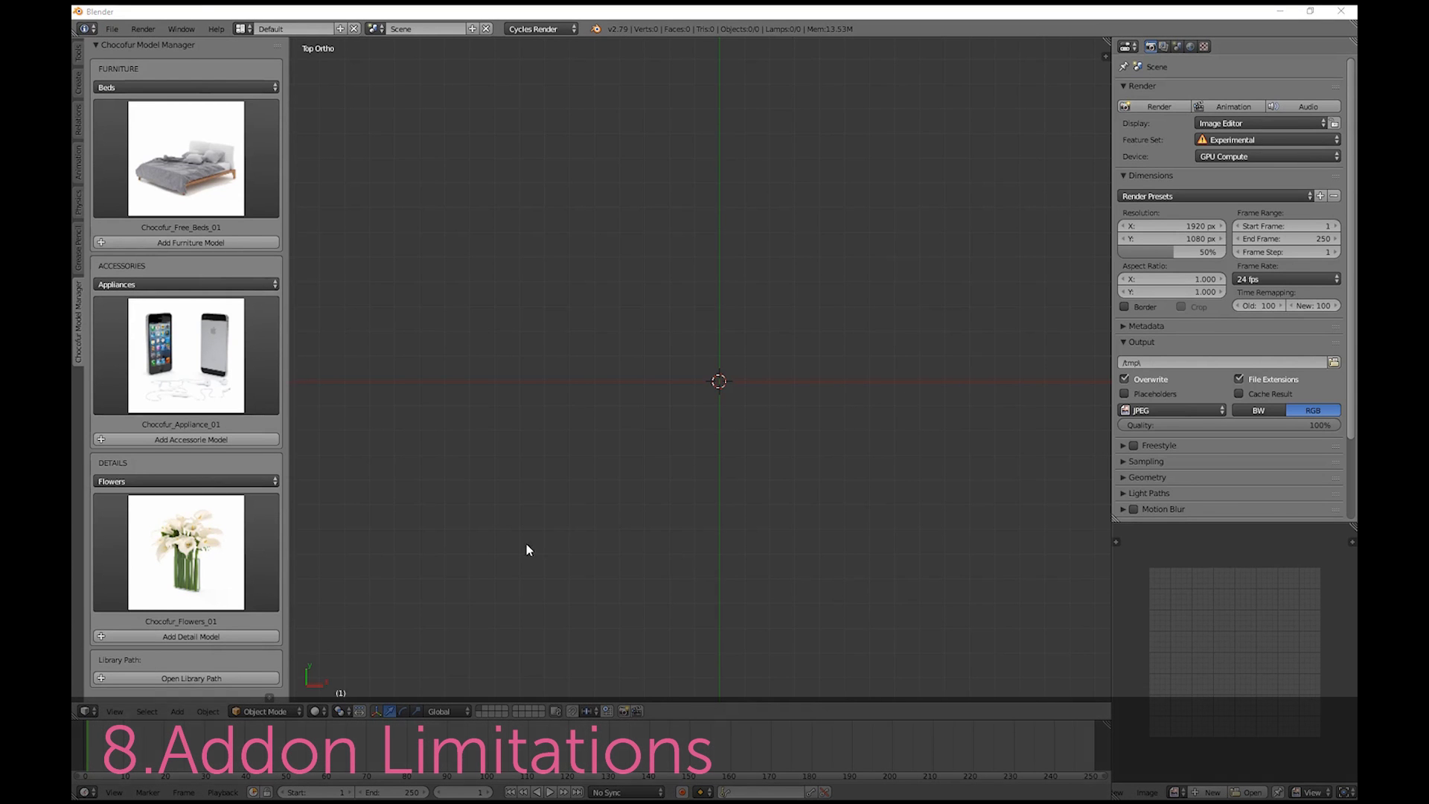
- Browse the library path to Models\Details, peeking into its User_Models folder
left_click(218, 678)
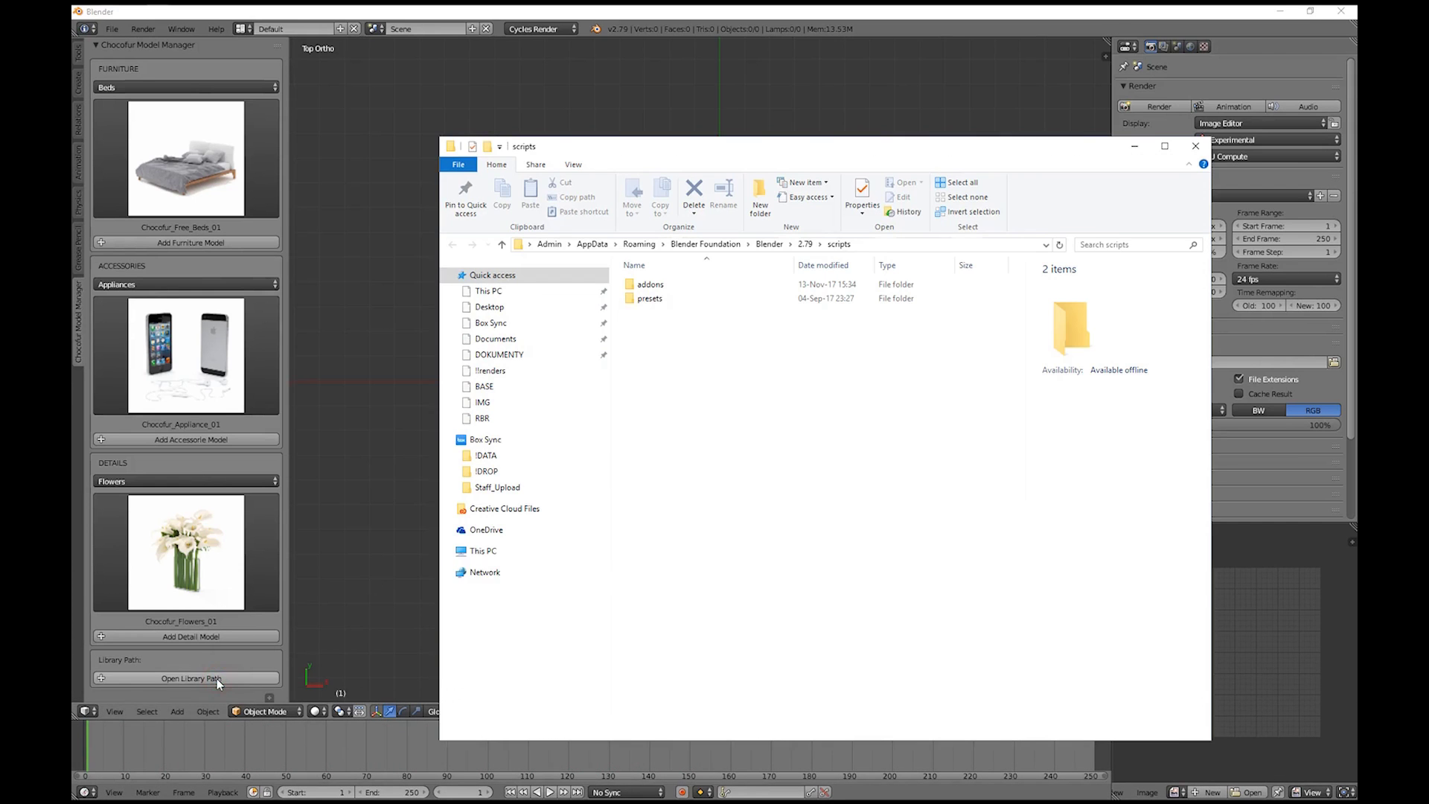
left_click_drag(774, 148, 687, 107)
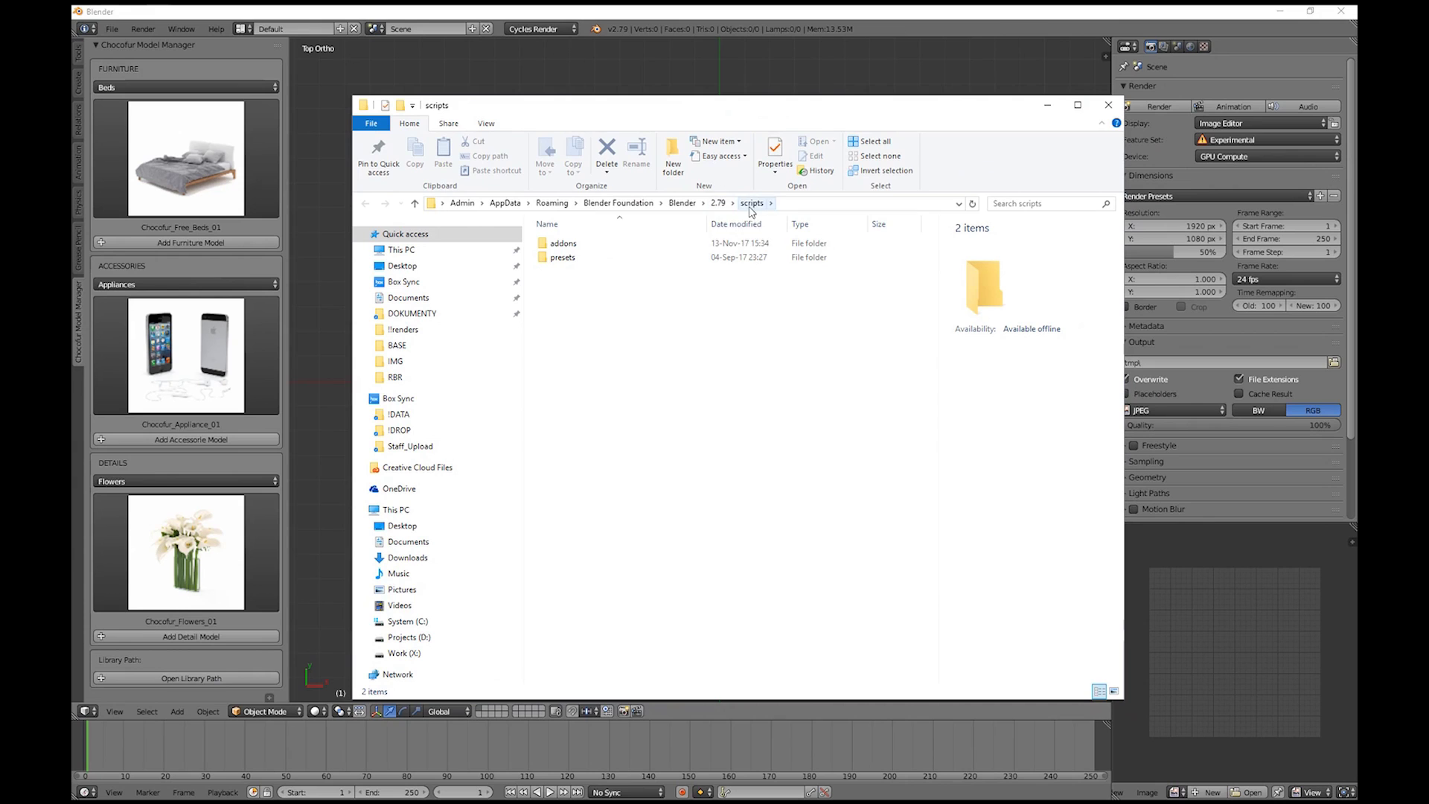
double_click(625, 243)
double_click(626, 256)
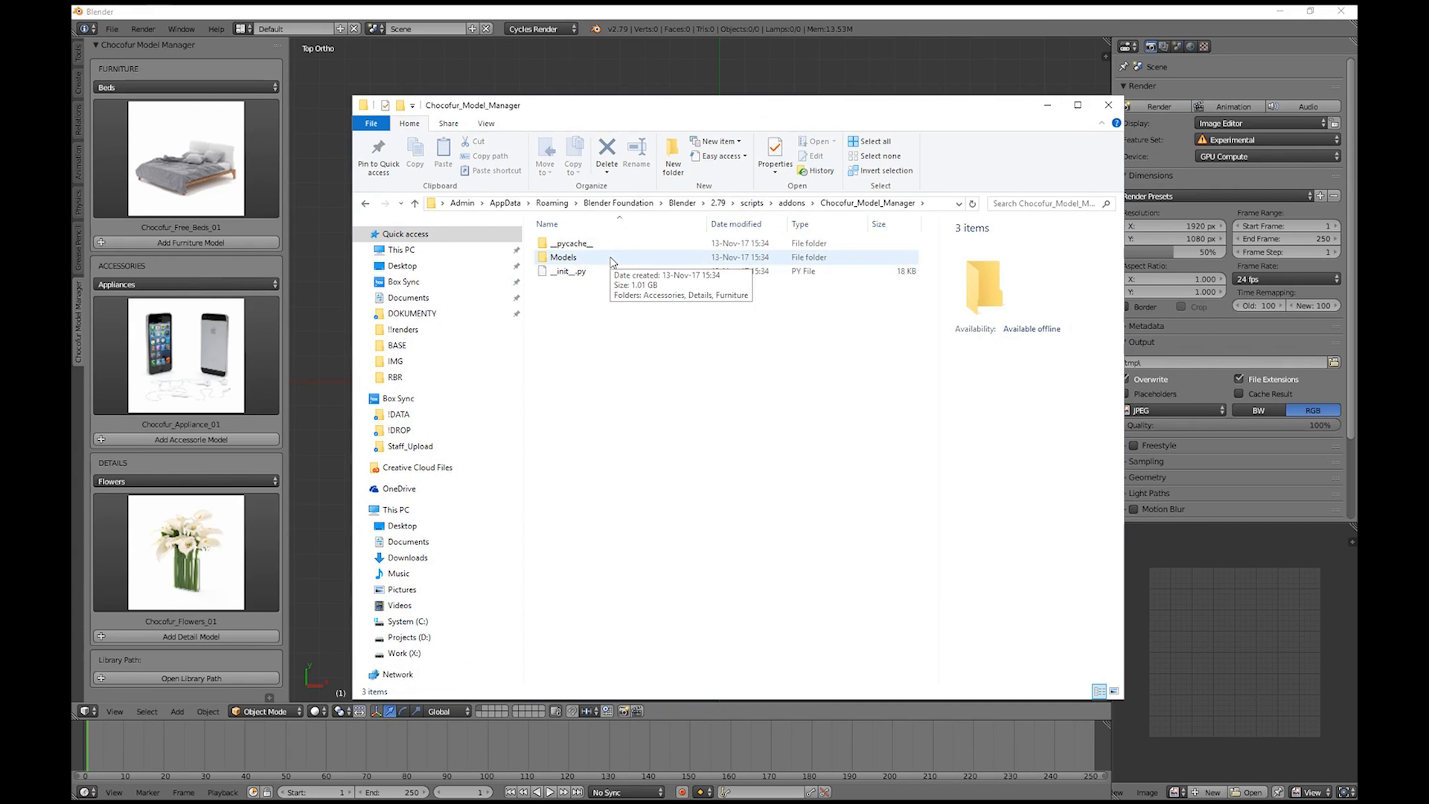
double_click(610, 257)
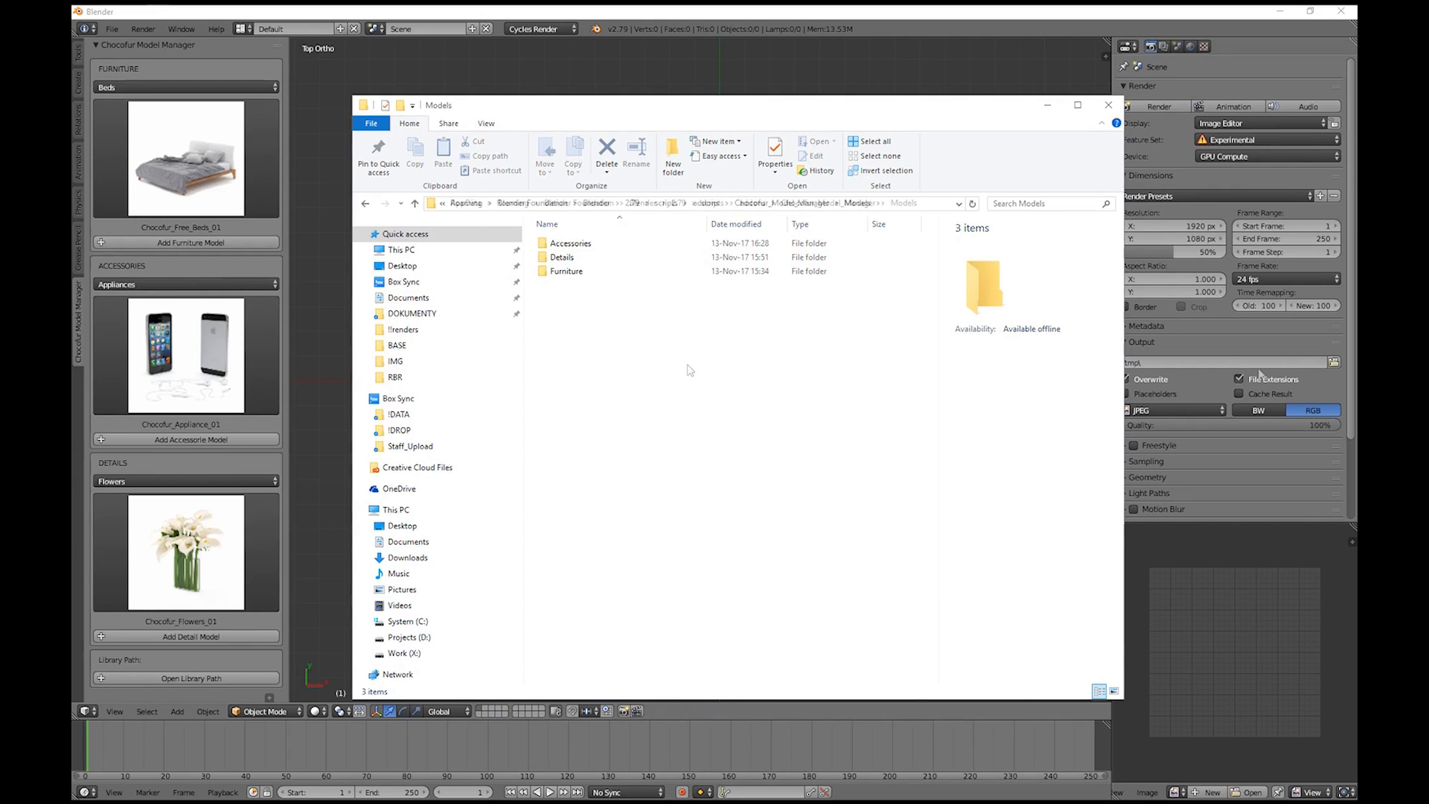
double_click(593, 259)
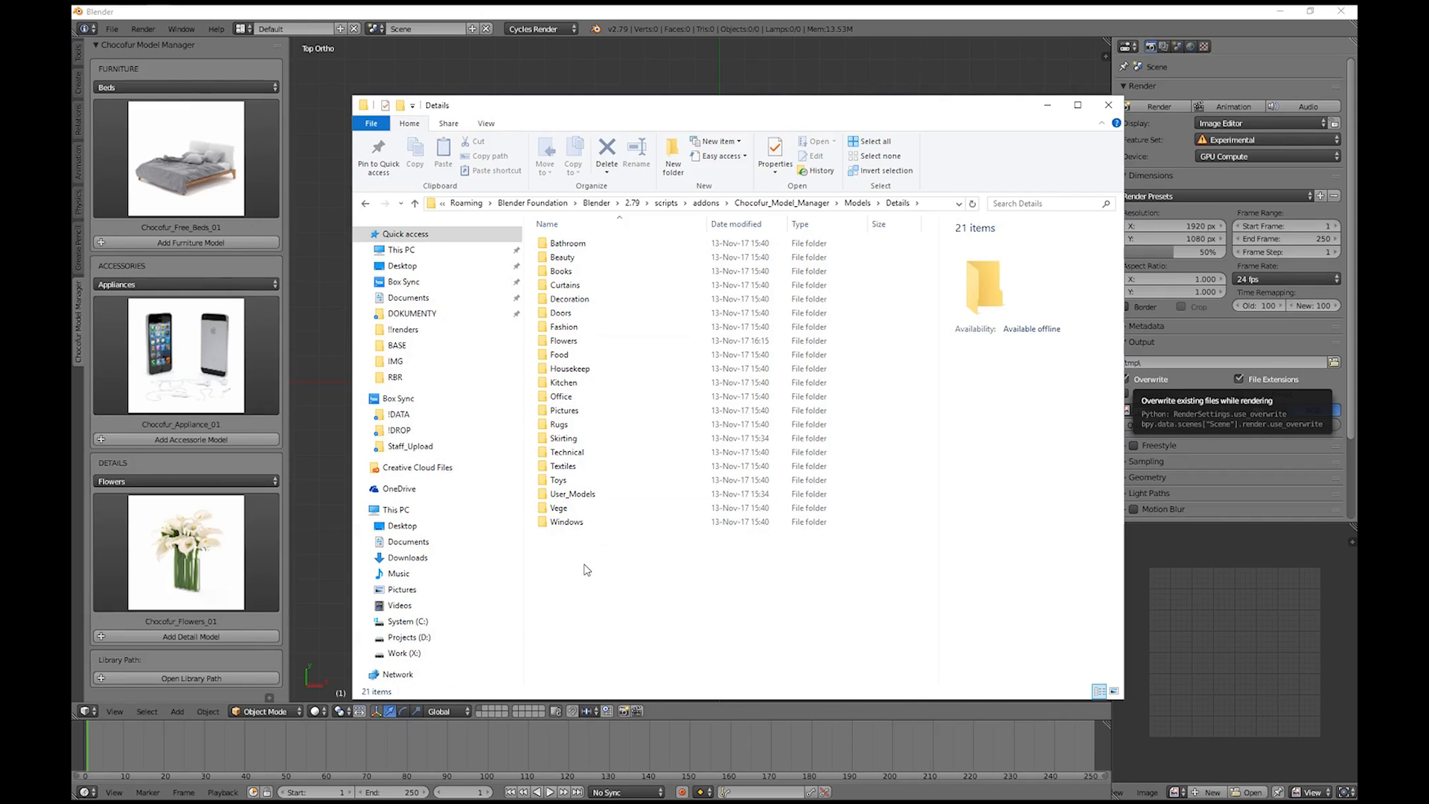
double_click(573, 496)
left_click(658, 457)
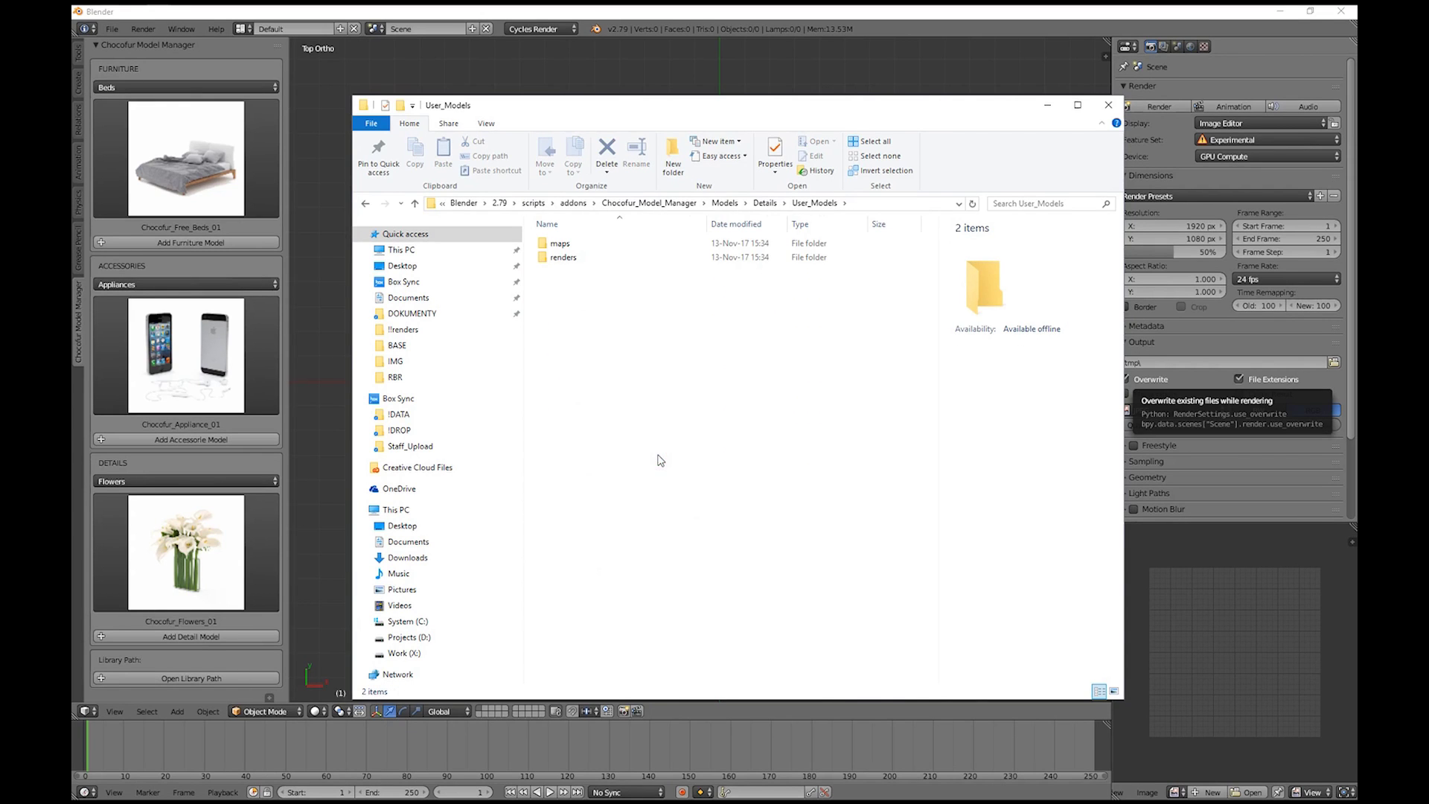
key("BackSpace")
left_click(674, 585)
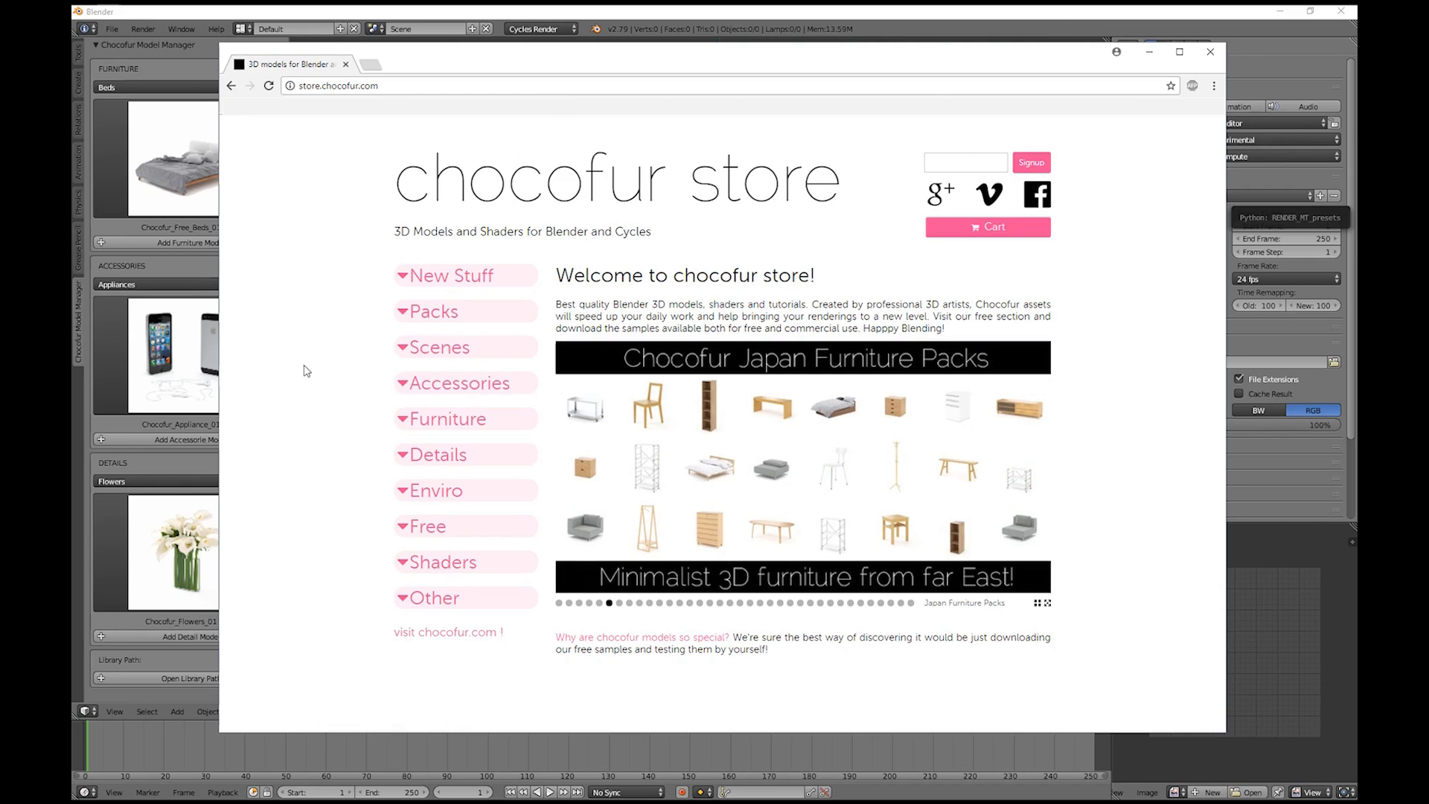
- Bring Blender back in front of the Chocofur store page
left_click(719, 13)
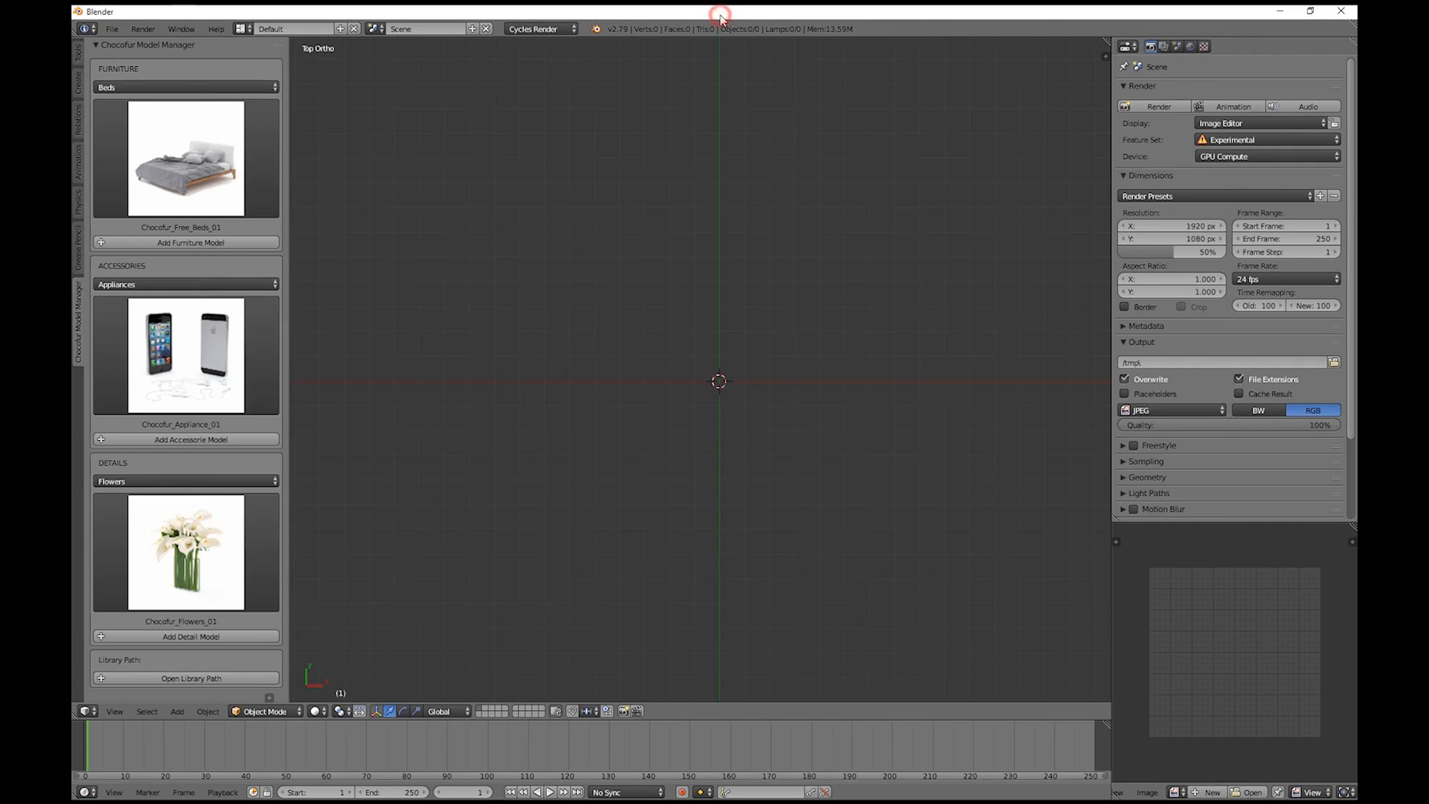